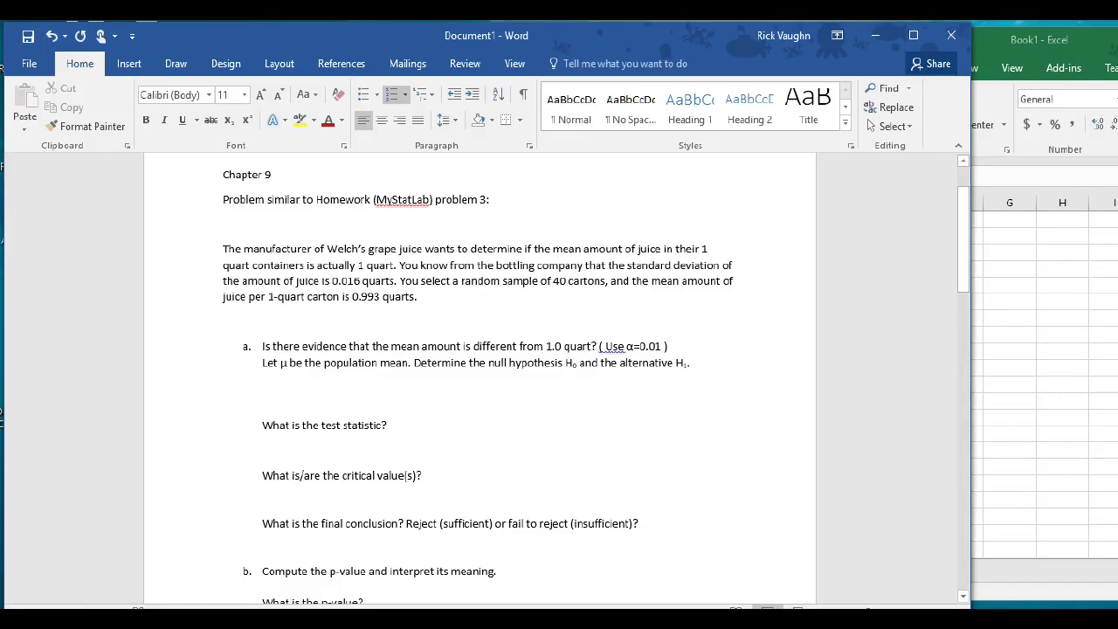
- Start the null hypothesis line below the part a instructions with "H0:", formatting the 0 as a subscript
{"action": "left_click", "coordinate": [263, 393]}
{"action": "type", "text": "H"}
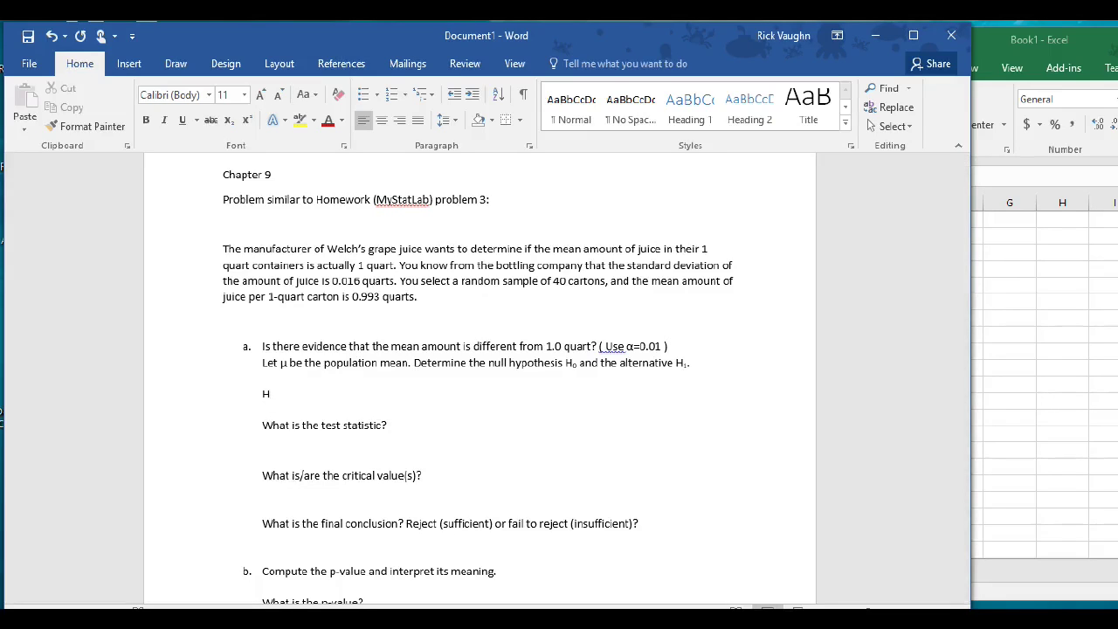
{"action": "left_click", "coordinate": [228, 120]}
{"action": "type", "text": "0"}
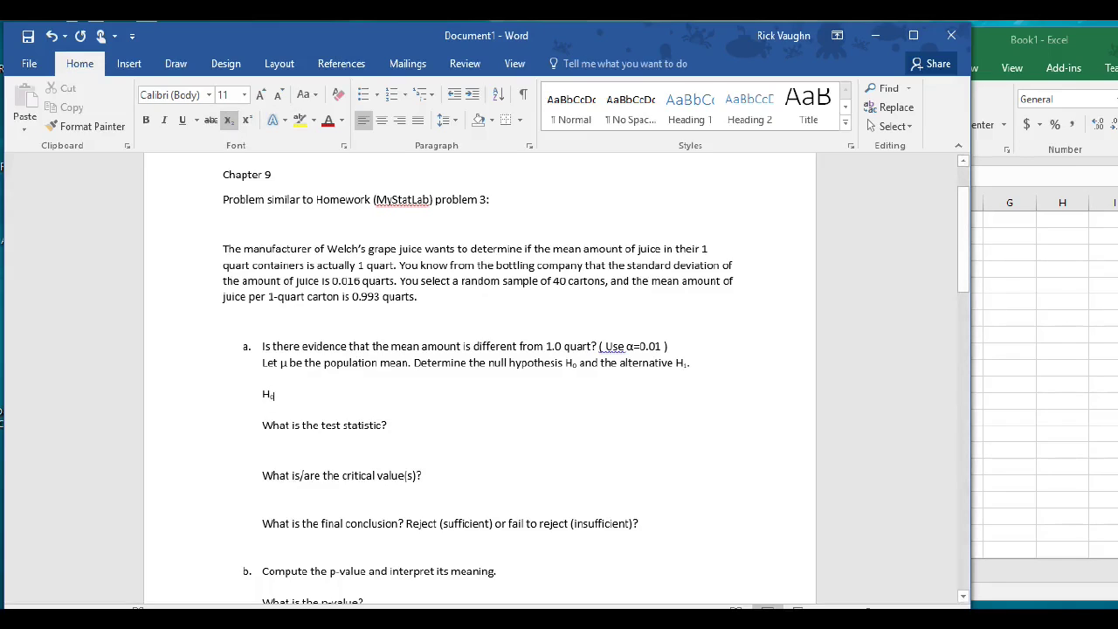
{"action": "left_click", "coordinate": [229, 120]}
{"action": "type", "text": ":"}
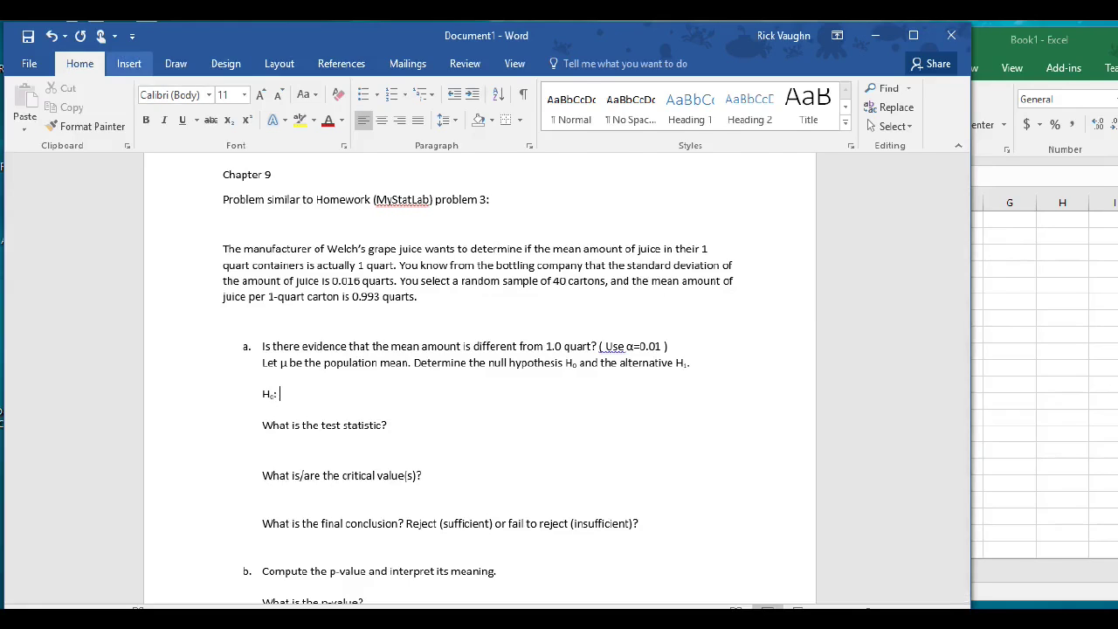
- Complete the null hypothesis with the symbol μ followed by "= 1", and begin a new line below it
{"action": "left_click", "coordinate": [128, 63]}
{"action": "left_click", "coordinate": [854, 106]}
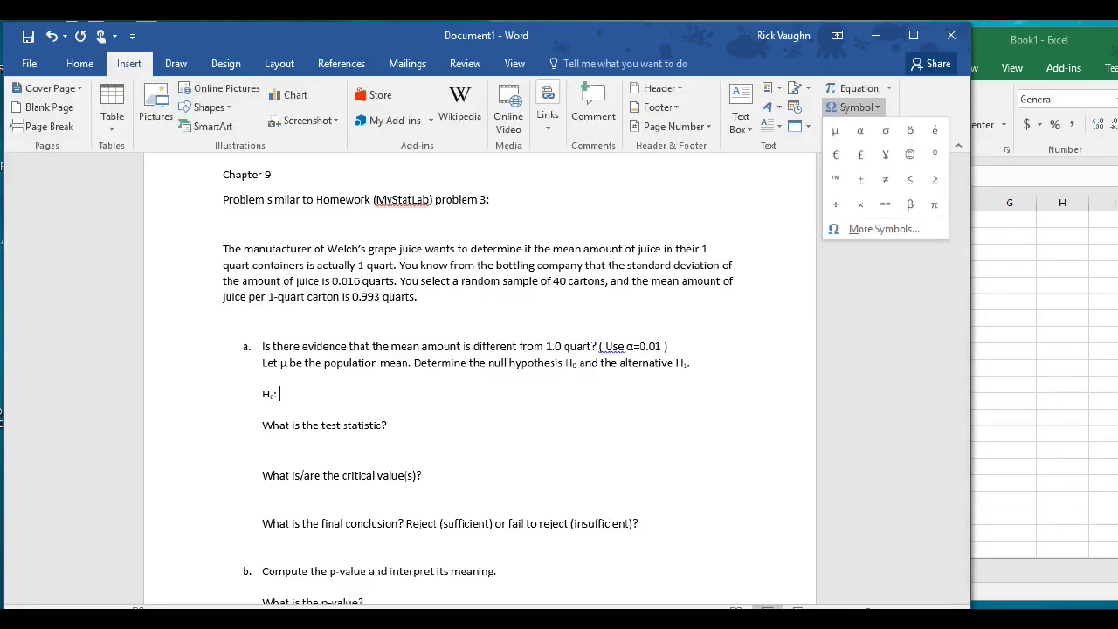
{"action": "left_click", "coordinate": [837, 131]}
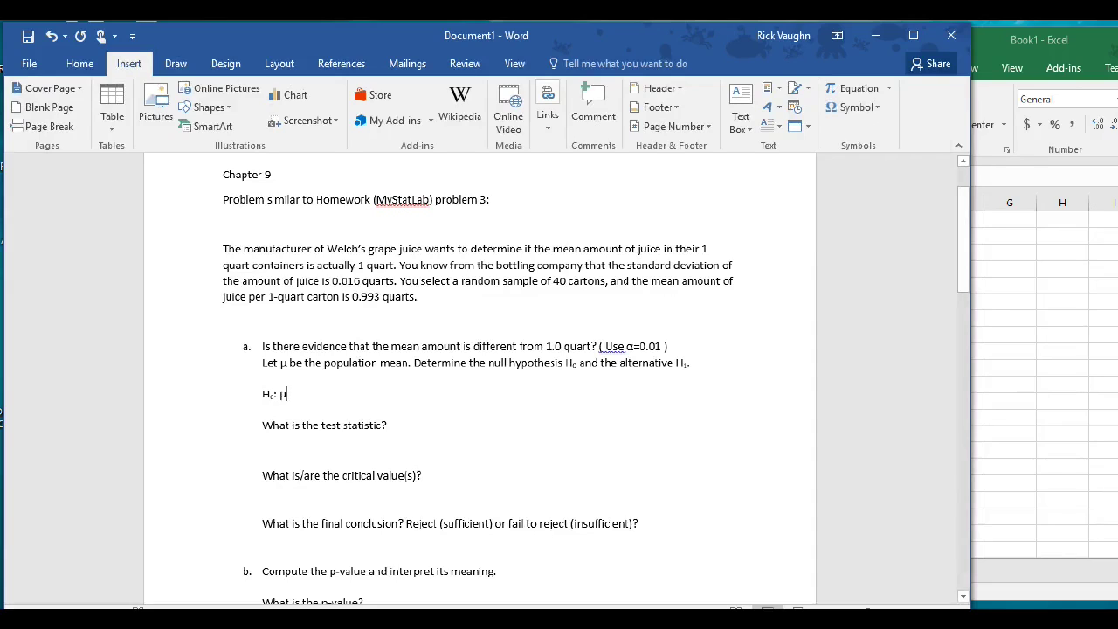
{"action": "left_click_drag", "start_coordinate": [463, 346], "coordinate": [521, 346]}
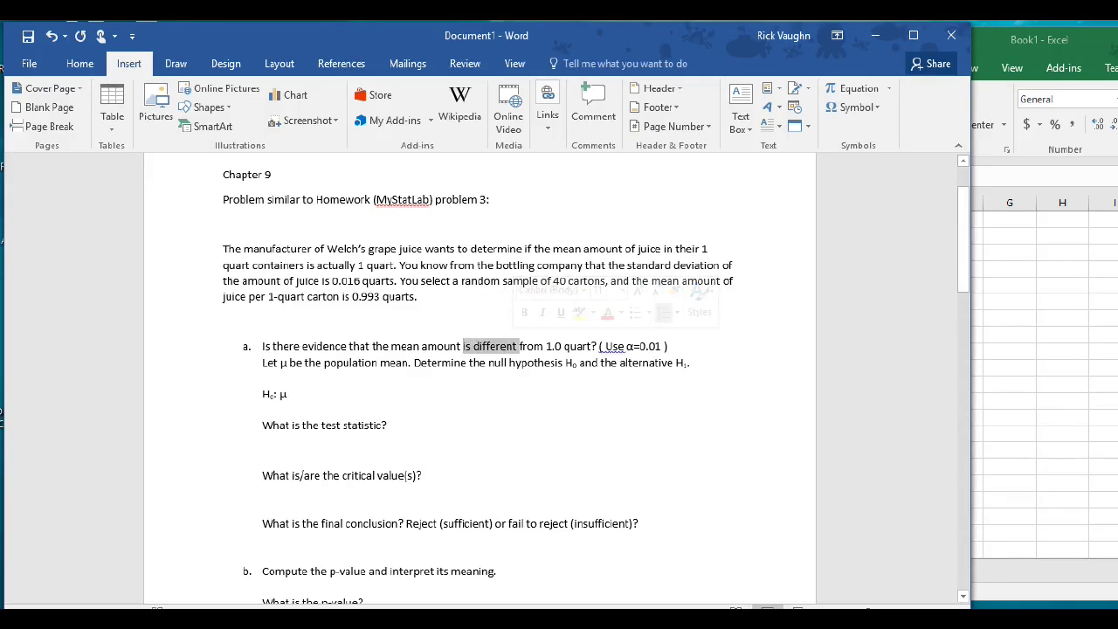
{"action": "left_click", "coordinate": [288, 394]}
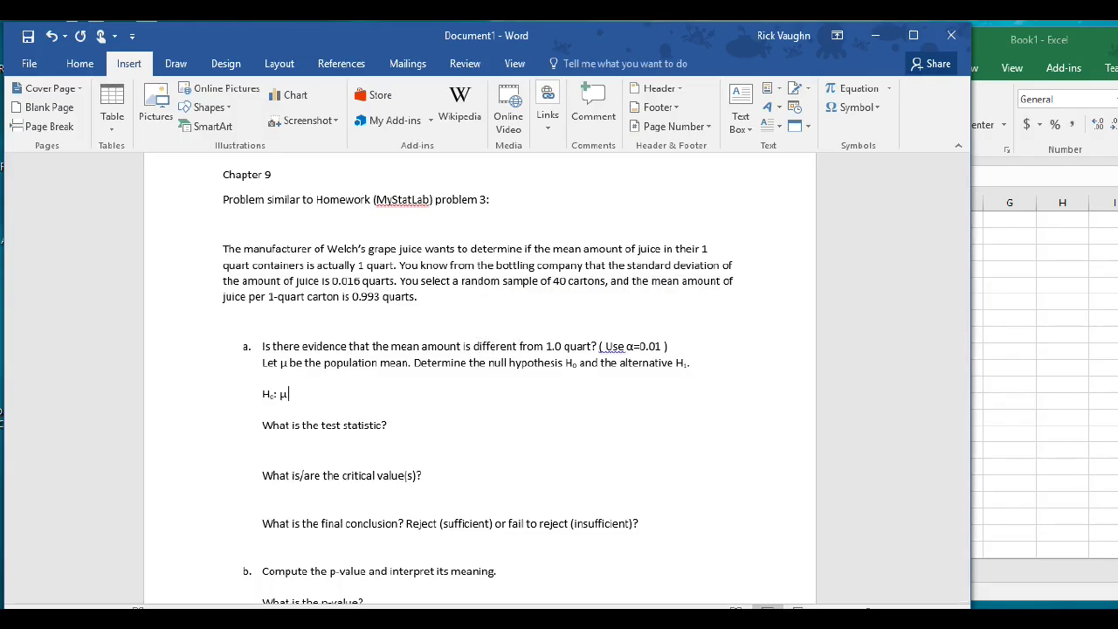
{"action": "type", "text": "="}
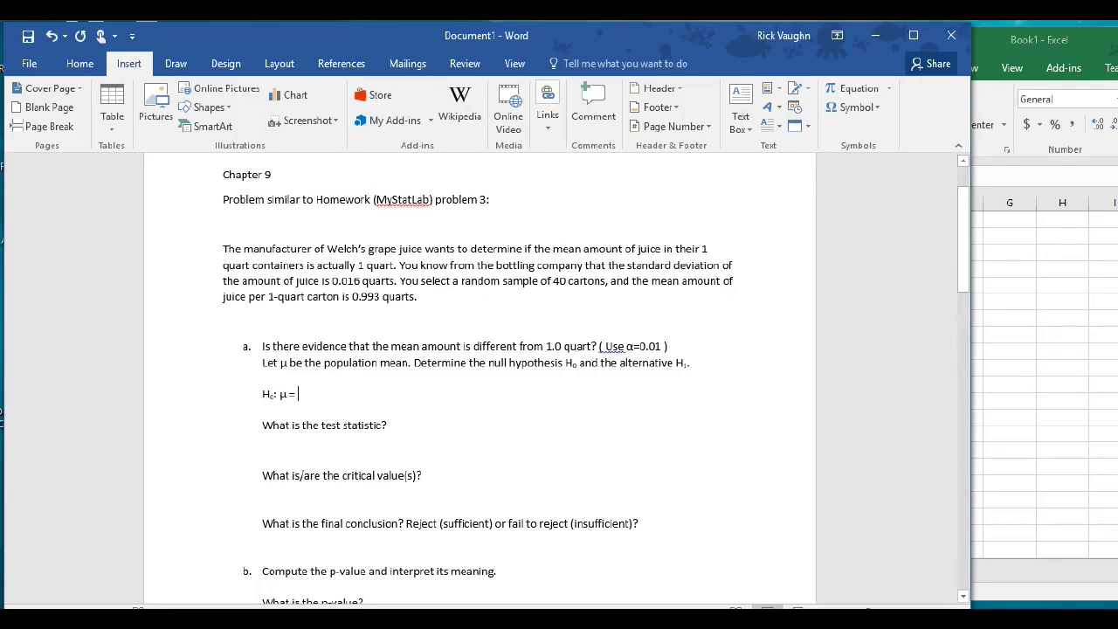
{"action": "type", "text": " 1"}
{"action": "key", "text": "Return"}
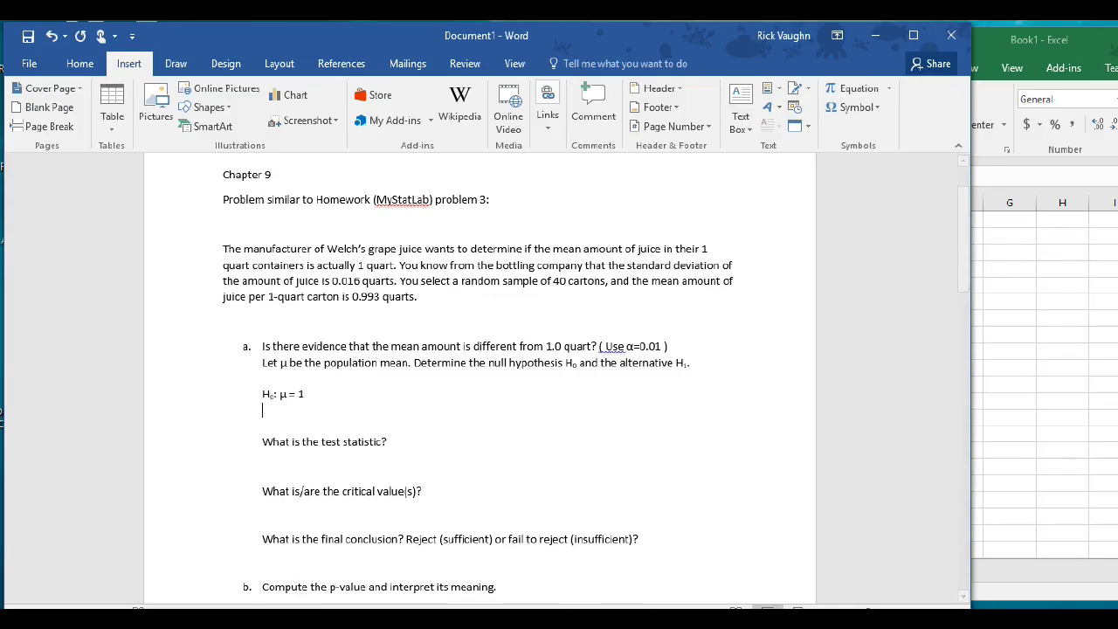
- Start the alternative hypothesis line with "H1:", formatting only the 1 as a subscript
{"action": "type", "text": "H"}
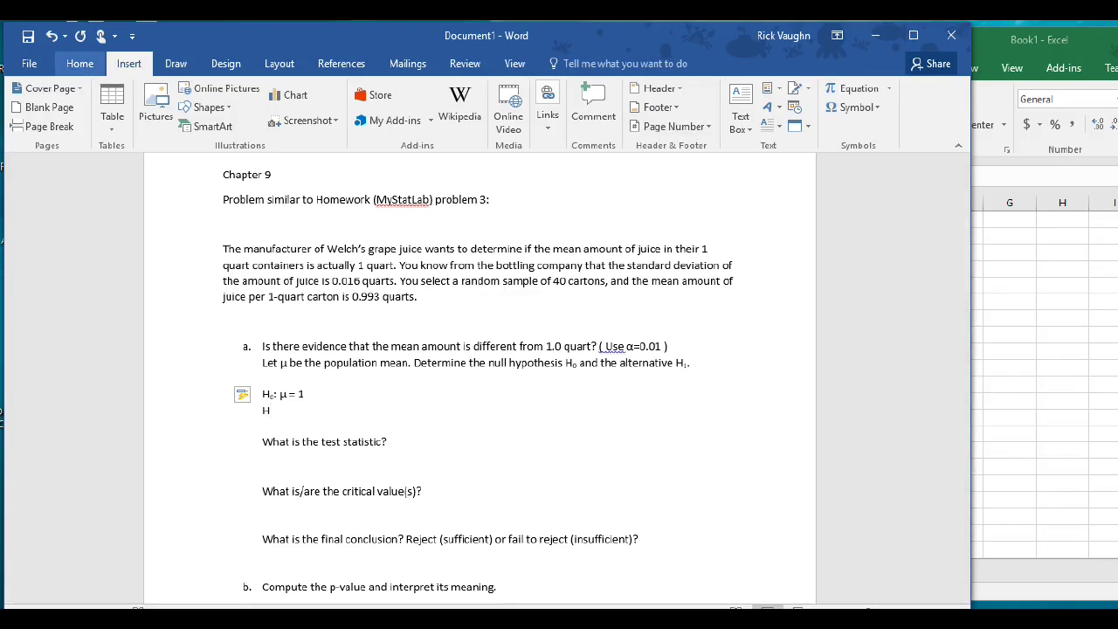
{"action": "left_click", "coordinate": [79, 63]}
{"action": "key", "text": "ctrl+equal"}
{"action": "type", "text": "1"}
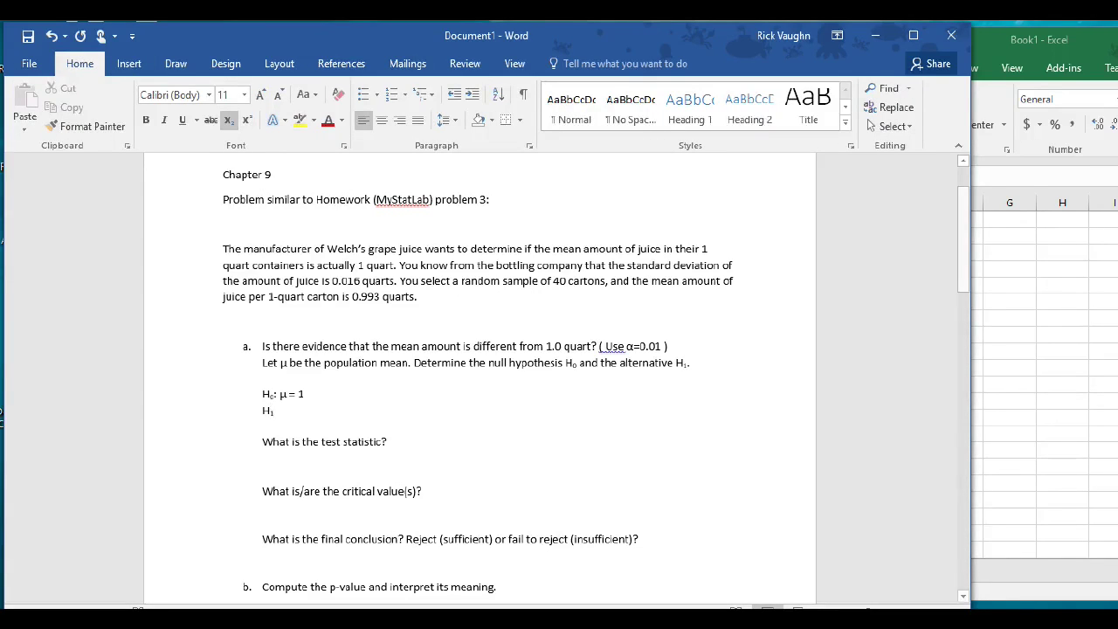
{"action": "key", "text": "ctrl+equal"}
{"action": "type", "text": ":"}
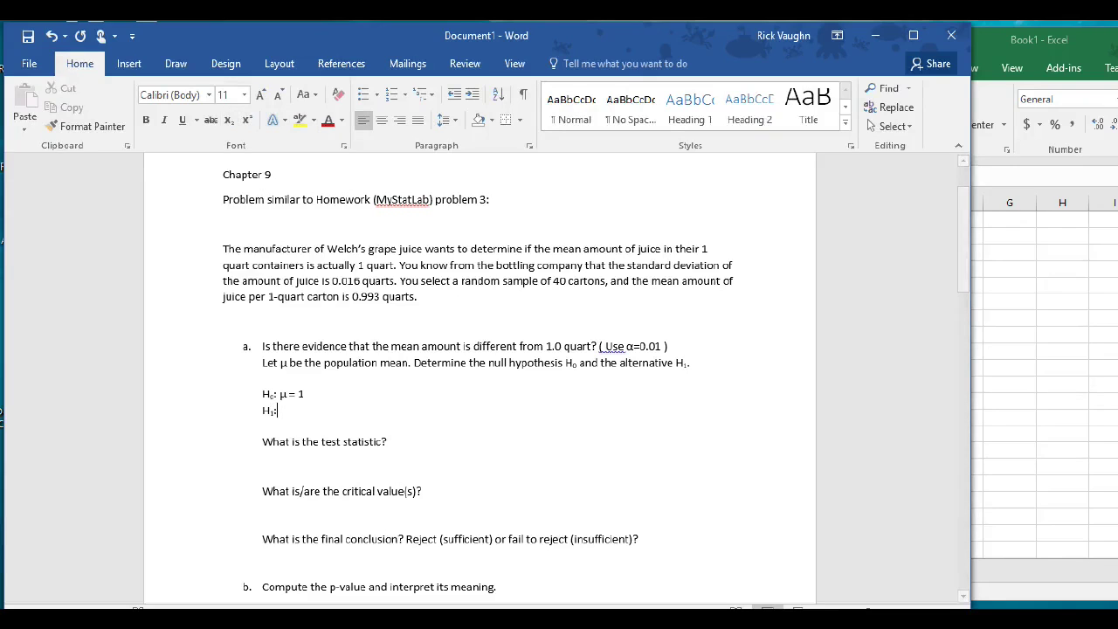
- Copy "μ = 1" from the null hypothesis into the alternative hypothesis line after "H1:"
{"action": "left_click_drag", "start_coordinate": [305, 394], "coordinate": [280, 394]}
{"action": "right_click", "coordinate": [287, 394]}
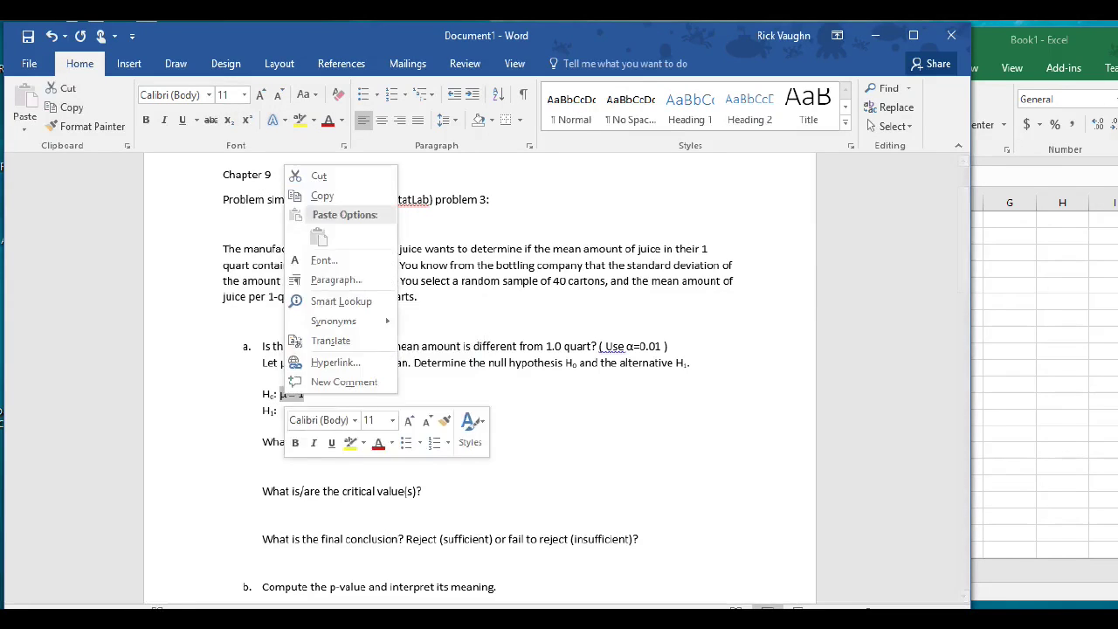
{"action": "left_click", "coordinate": [322, 196]}
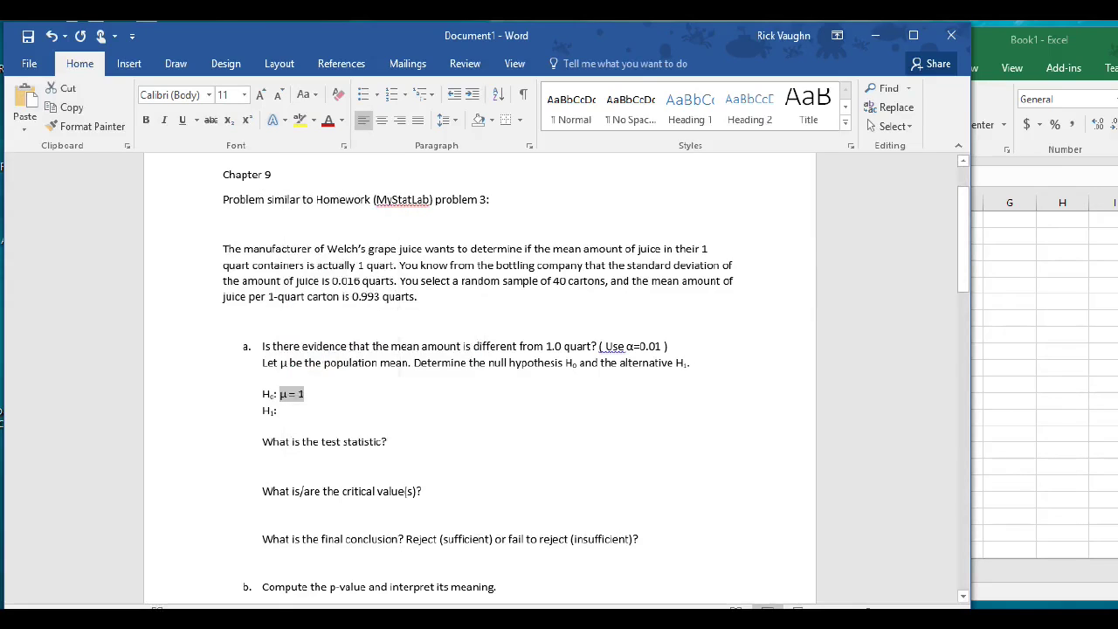
{"action": "left_click", "coordinate": [280, 411]}
{"action": "key", "text": "ctrl+v"}
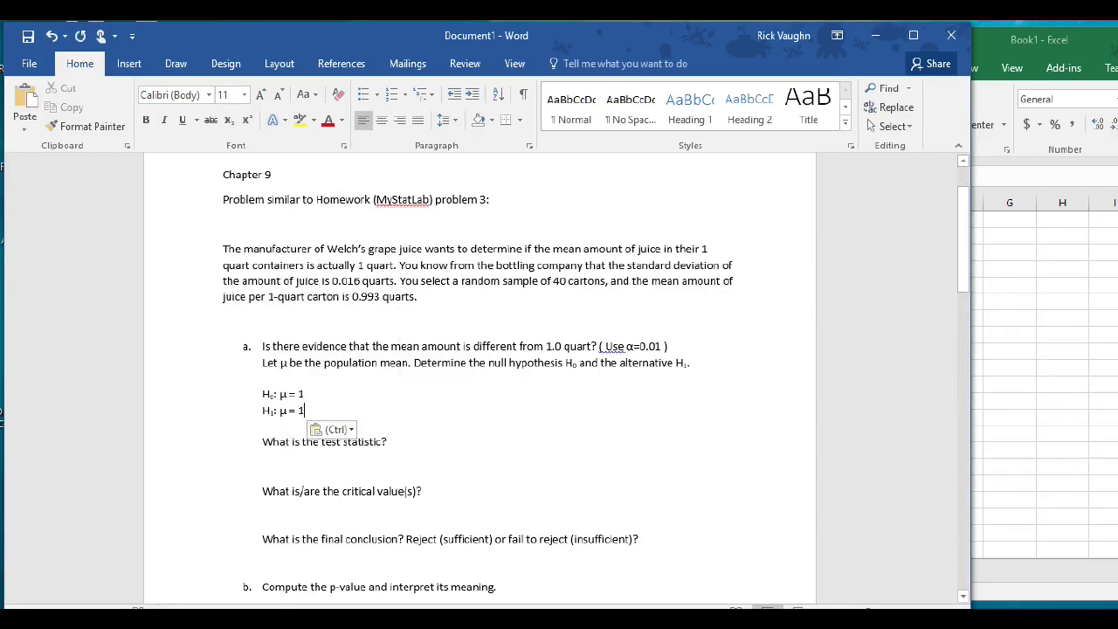
- Replace the equals sign in the alternative hypothesis with the ≠ symbol so it reads "μ ≠ 1"
{"action": "left_click", "coordinate": [300, 410]}
{"action": "key", "text": "BackSpace"}
{"action": "key", "text": "BackSpace"}
{"action": "left_click", "coordinate": [129, 63]}
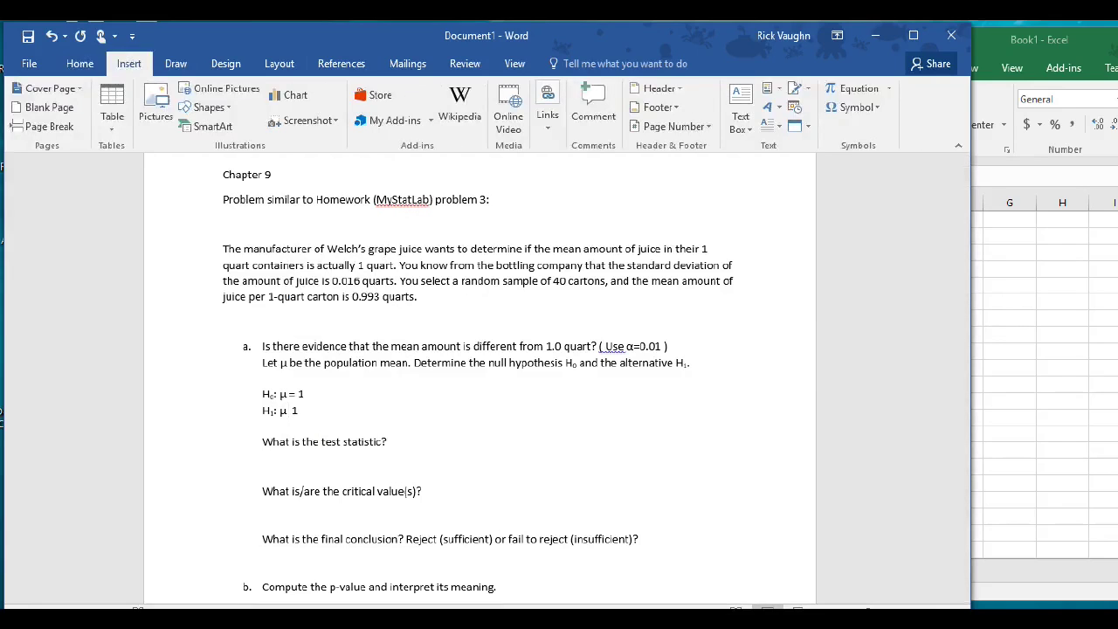
{"action": "left_click", "coordinate": [857, 107]}
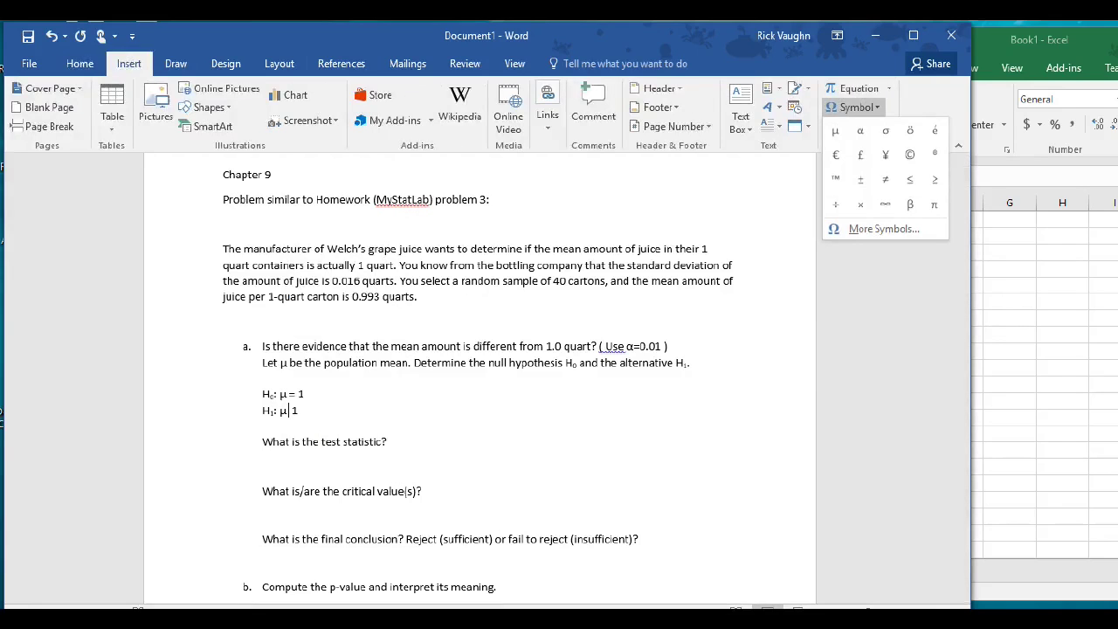
{"action": "left_click", "coordinate": [886, 180]}
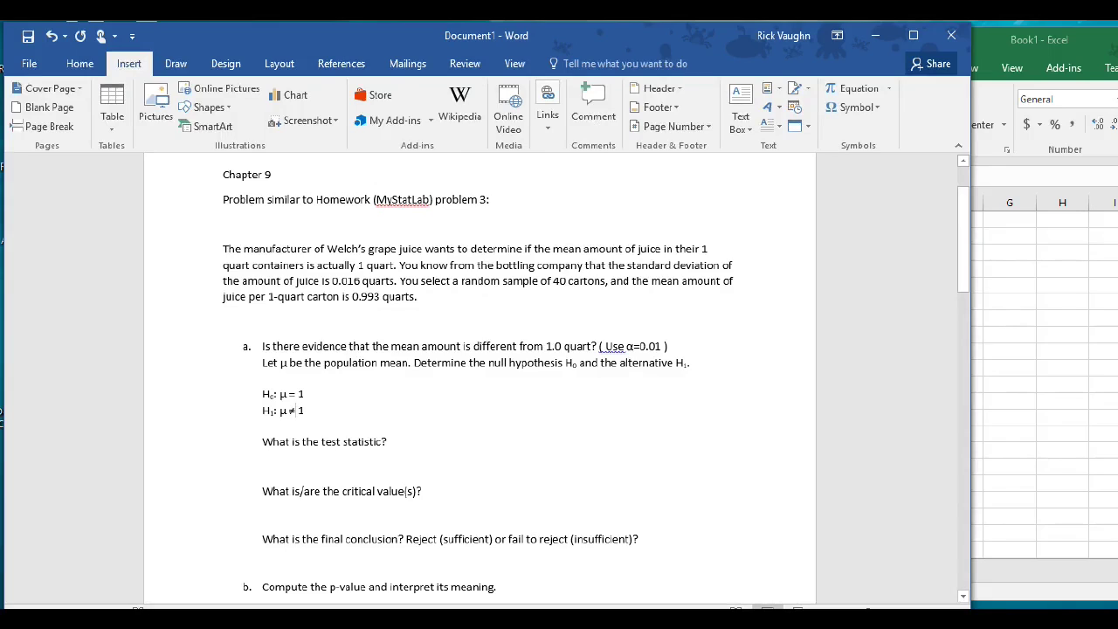
{"action": "left_click_drag", "start_coordinate": [423, 346], "coordinate": [519, 346]}
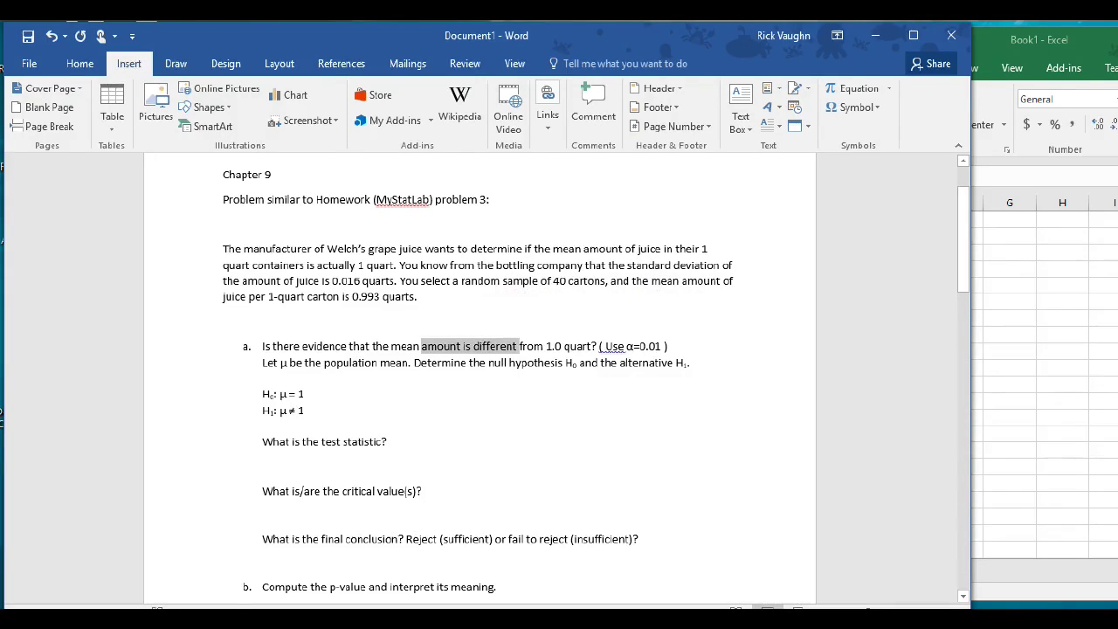
{"action": "left_click", "coordinate": [305, 411]}
- Add blank lines below "What is the test statistic?" to make room for an answer
{"action": "left_click", "coordinate": [222, 467]}
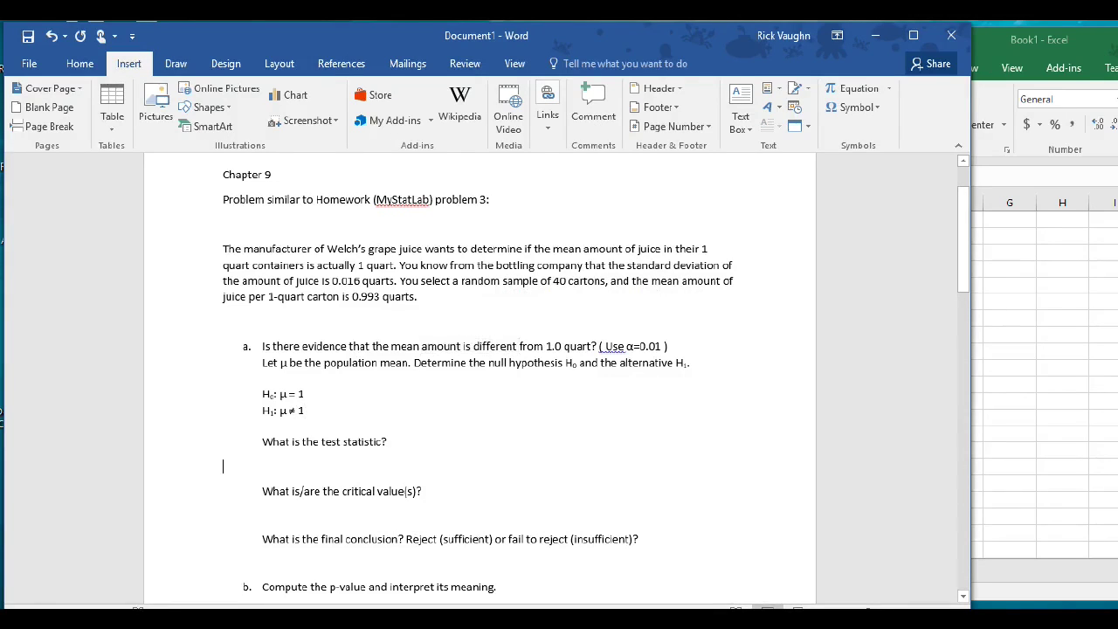
{"action": "left_click", "coordinate": [387, 442]}
{"action": "key", "text": "Return"}
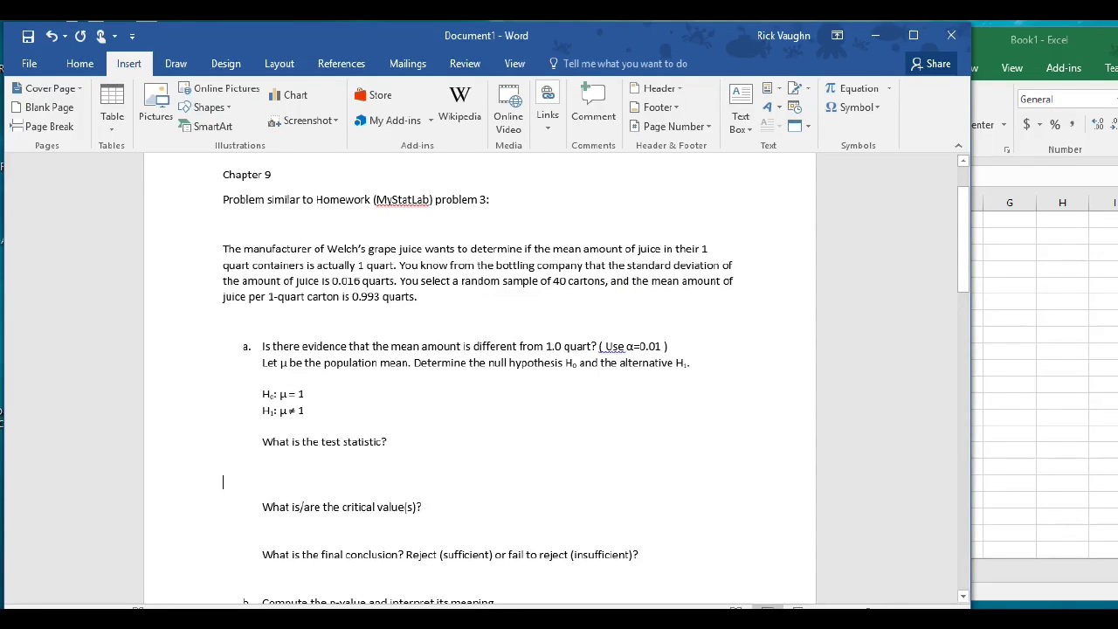
{"action": "left_click_drag", "start_coordinate": [321, 282], "coordinate": [395, 281]}
{"action": "left_click", "coordinate": [418, 297]}
{"action": "left_click", "coordinate": [263, 458]}
{"action": "key", "text": "Return"}
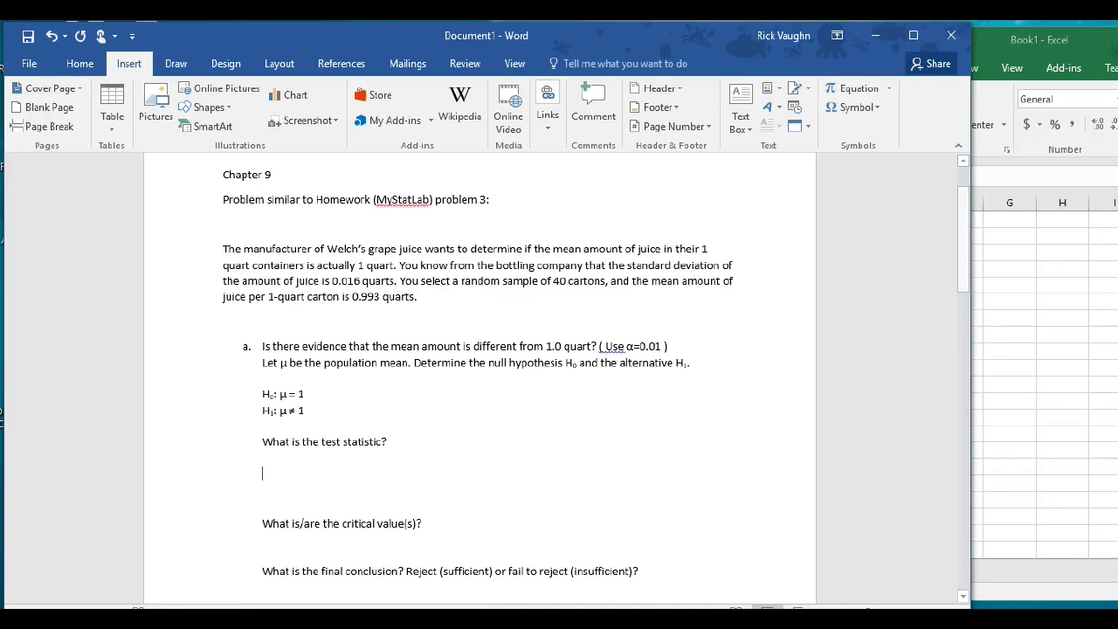
- Enter "ZSTAT=" below the test statistic question, with STAT formatted as a subscript
{"action": "type", "text": "Z"}
{"action": "left_click", "coordinate": [79, 64]}
{"action": "left_click", "coordinate": [228, 119]}
{"action": "type", "text": "STAT"}
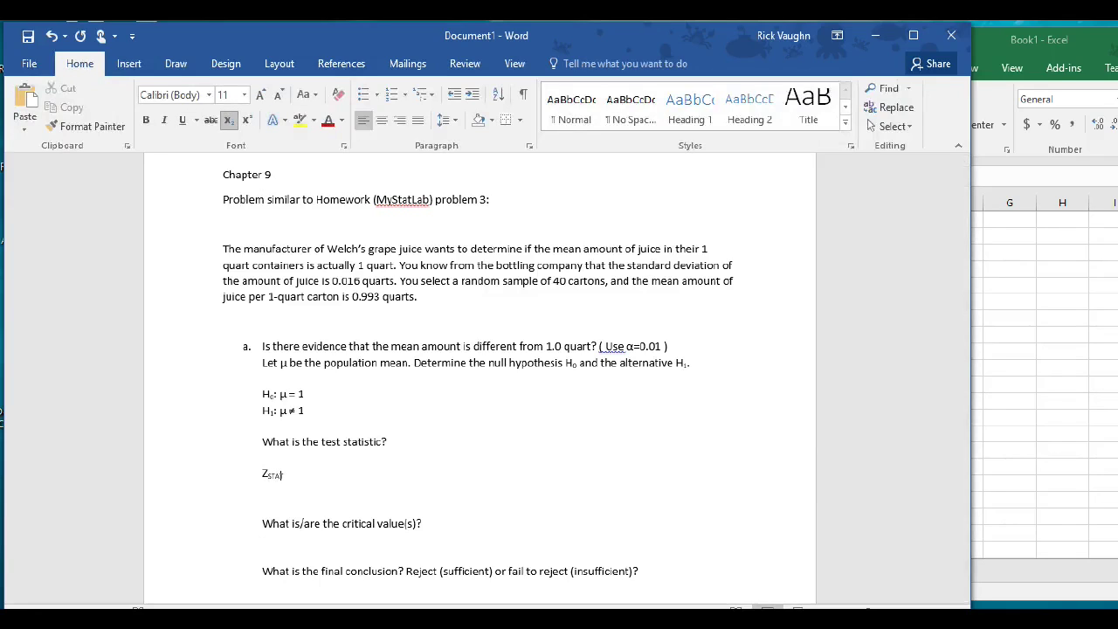
{"action": "key", "text": "ctrl+="}
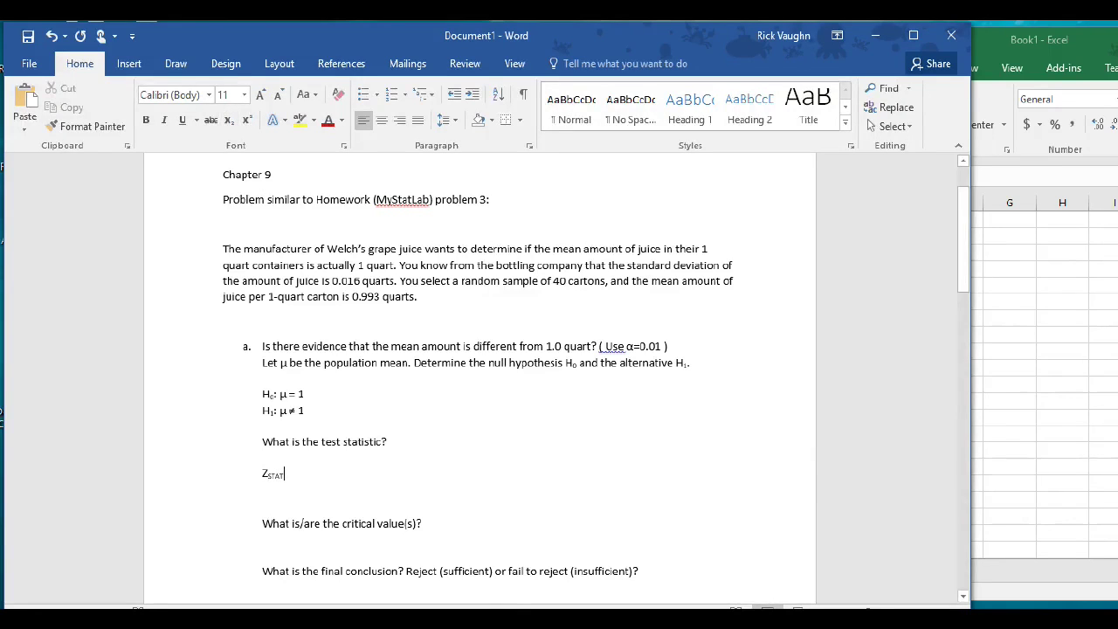
{"action": "type", "text": "="}
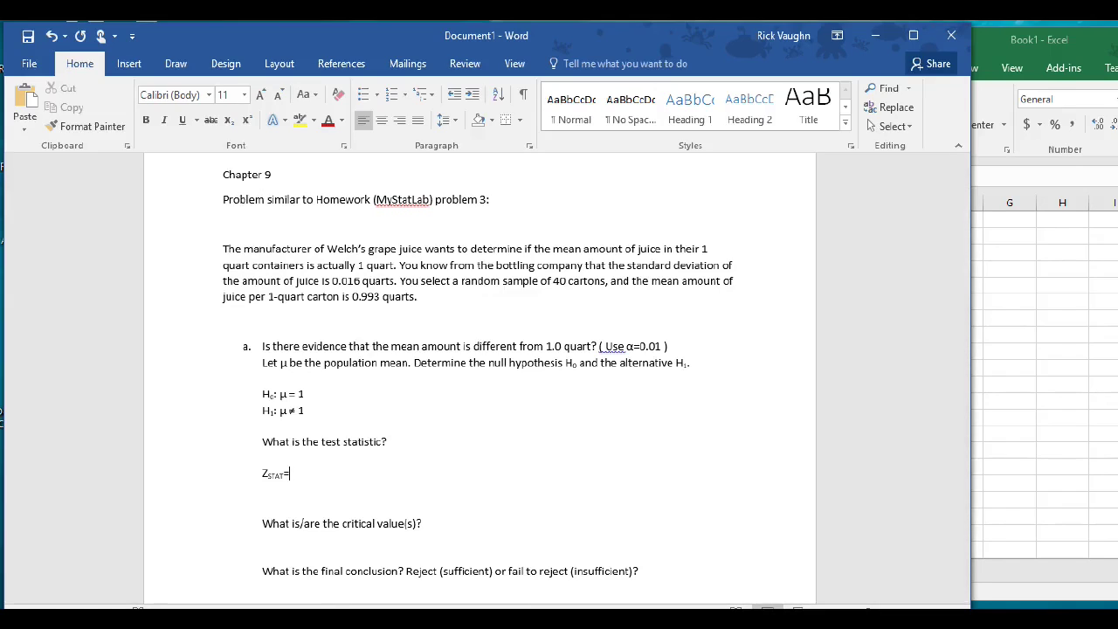
- Switch to the Excel workbook, check the given values against the problem, and set the sample size in B3 to 40
{"action": "key", "text": "alt+Tab"}
{"action": "left_click", "coordinate": [618, 285]}
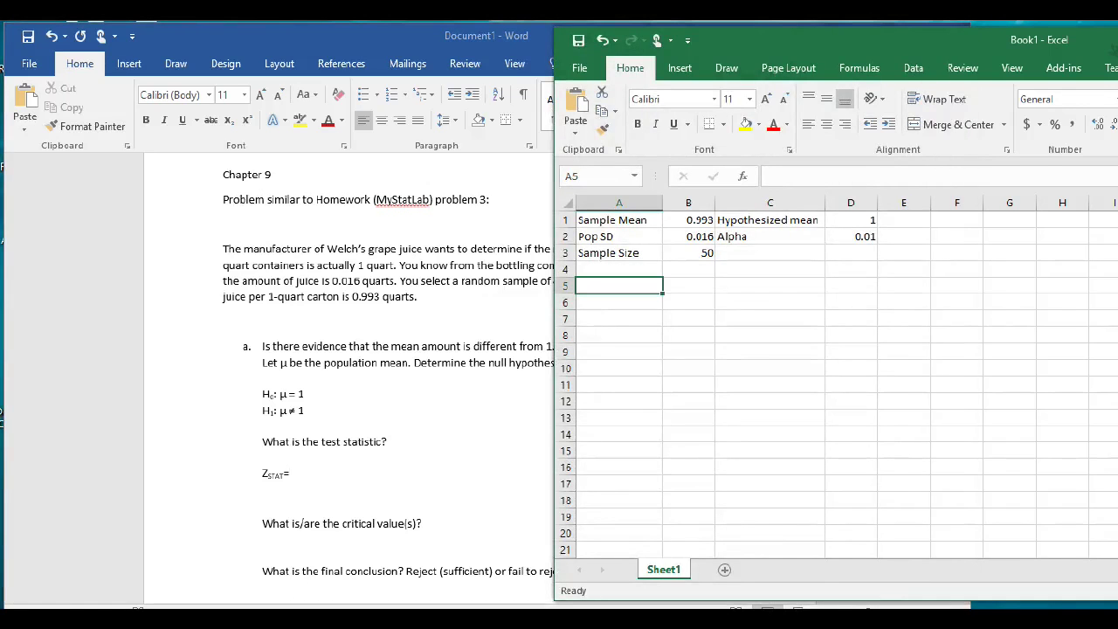
{"action": "mouse_move", "coordinate": [839, 39]}
{"action": "left_mouse_down"}
{"action": "mouse_move", "coordinate": [822, 44]}
{"action": "mouse_move", "coordinate": [844, 42]}
{"action": "left_mouse_up"}
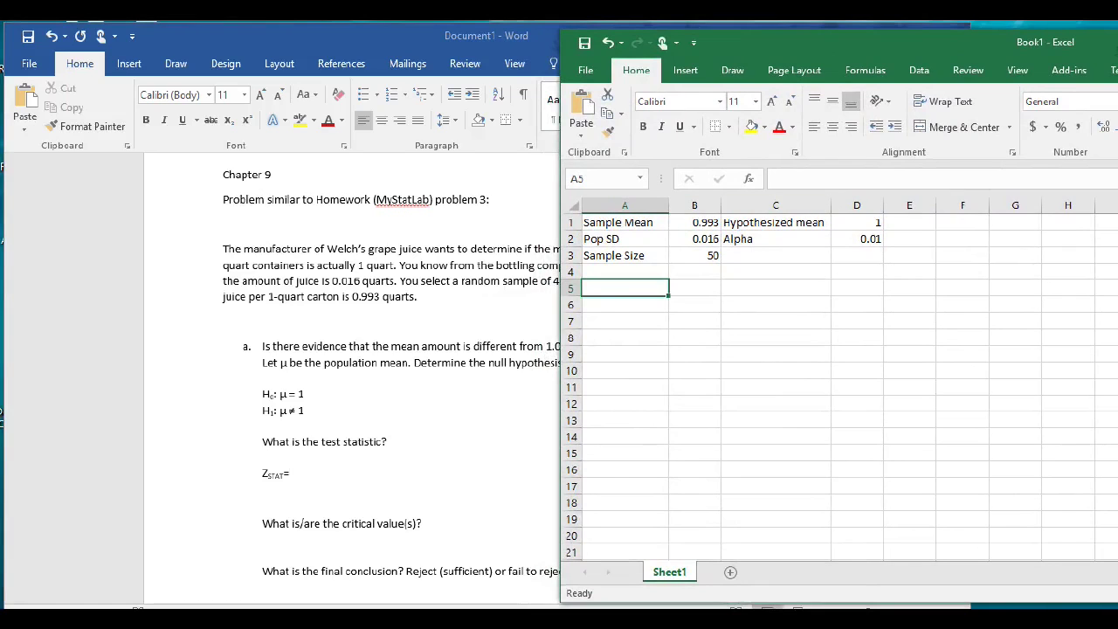
{"action": "left_click", "coordinate": [695, 222]}
{"action": "left_click", "coordinate": [694, 238]}
{"action": "left_click", "coordinate": [695, 256]}
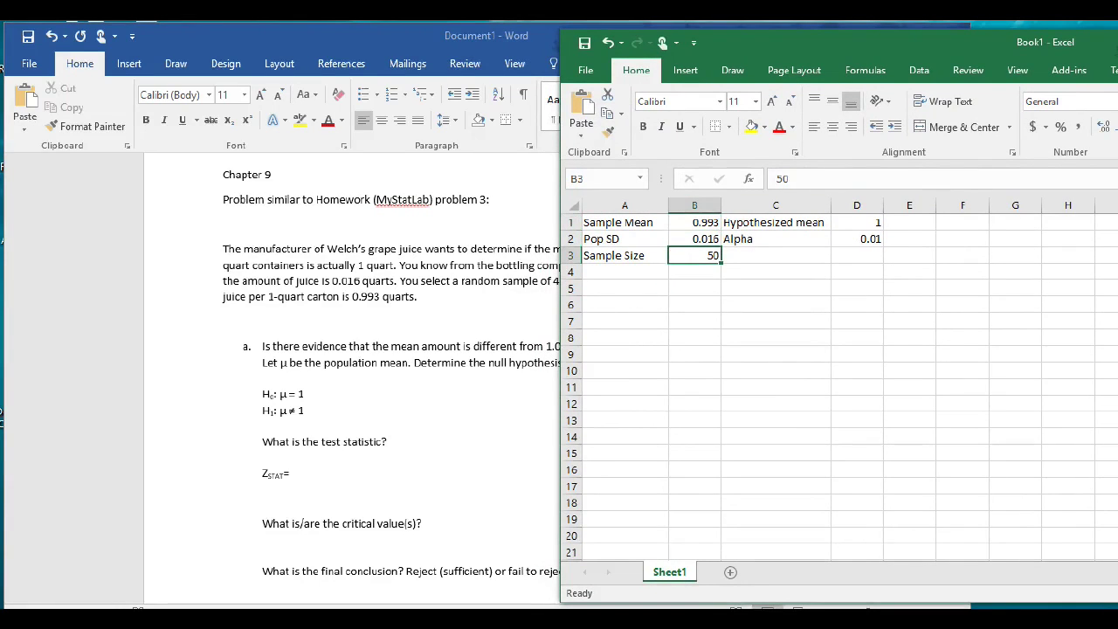
{"action": "left_click", "coordinate": [856, 222]}
{"action": "left_click", "coordinate": [856, 239]}
{"action": "left_click", "coordinate": [695, 255]}
{"action": "type", "text": "40"}
{"action": "key", "text": "Return"}
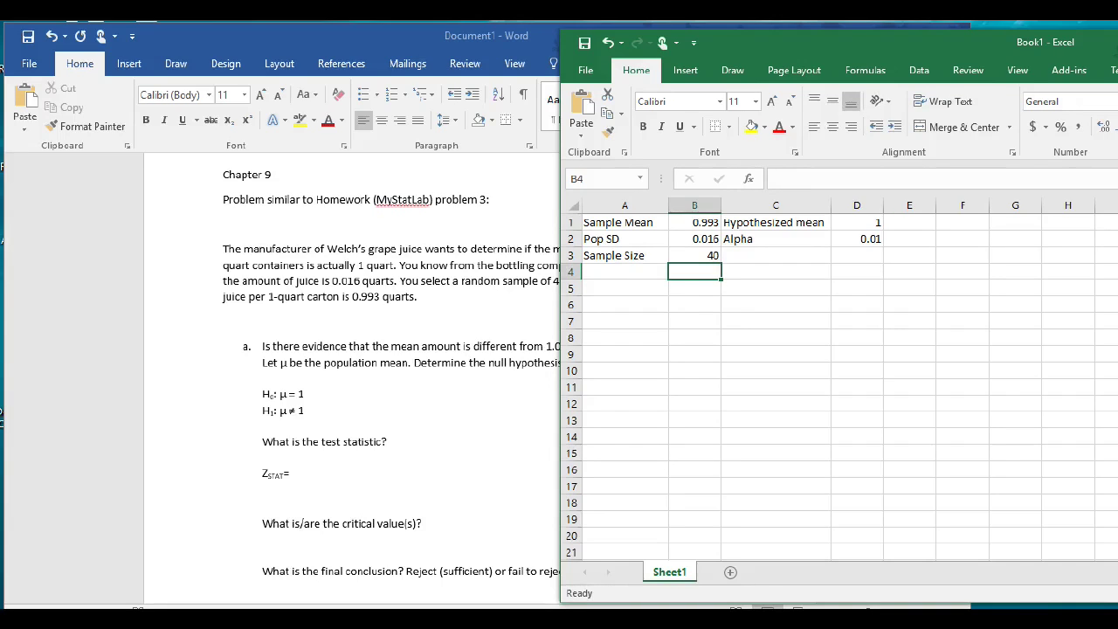
{"action": "left_click", "coordinate": [624, 287]}
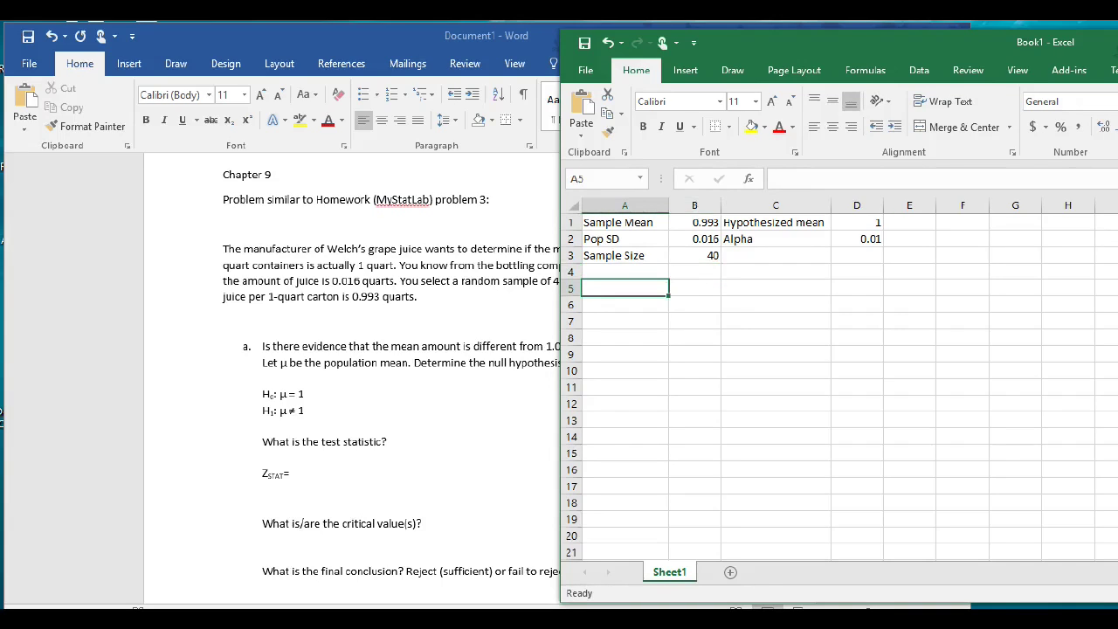
{"action": "type", "text": "Z Stat"}
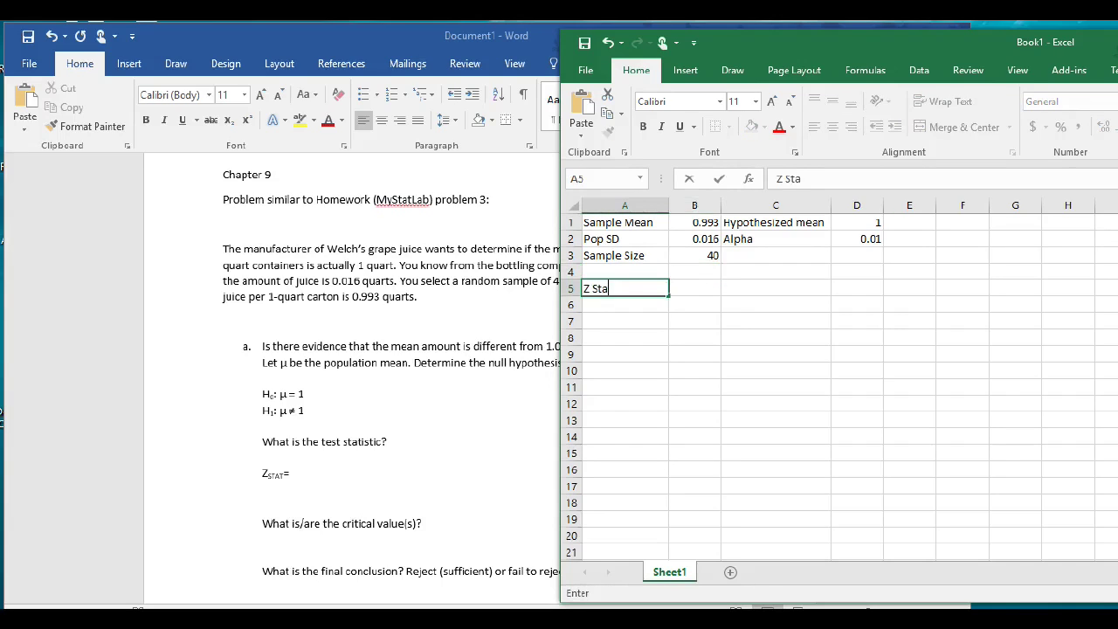
{"action": "key", "text": "Tab"}
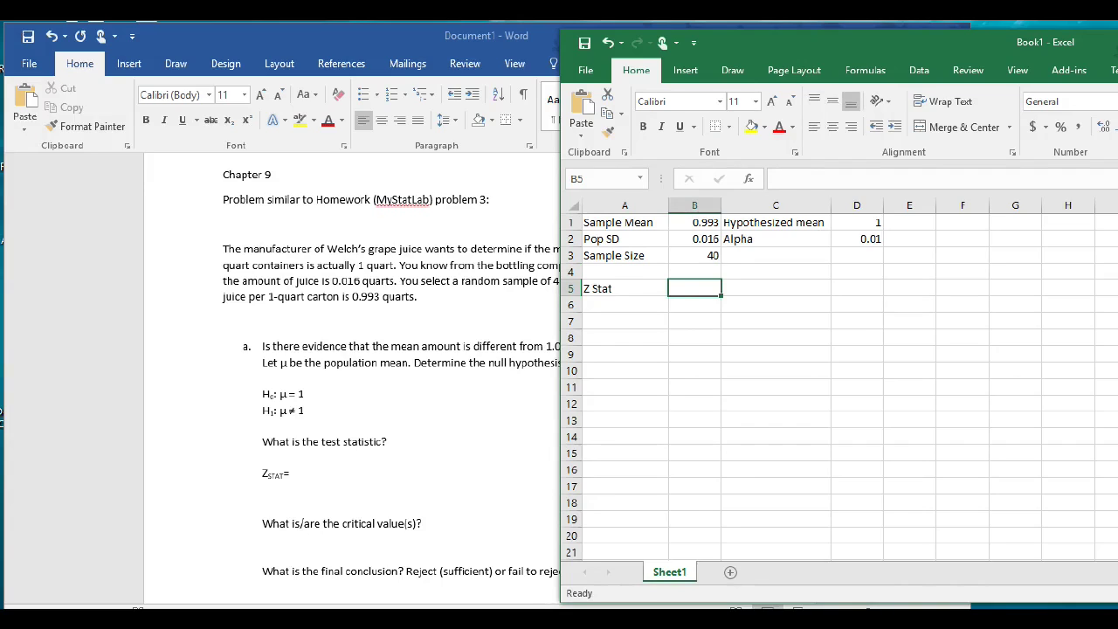
{"action": "left_click", "coordinate": [625, 287]}
{"action": "key", "text": "BackSpace"}
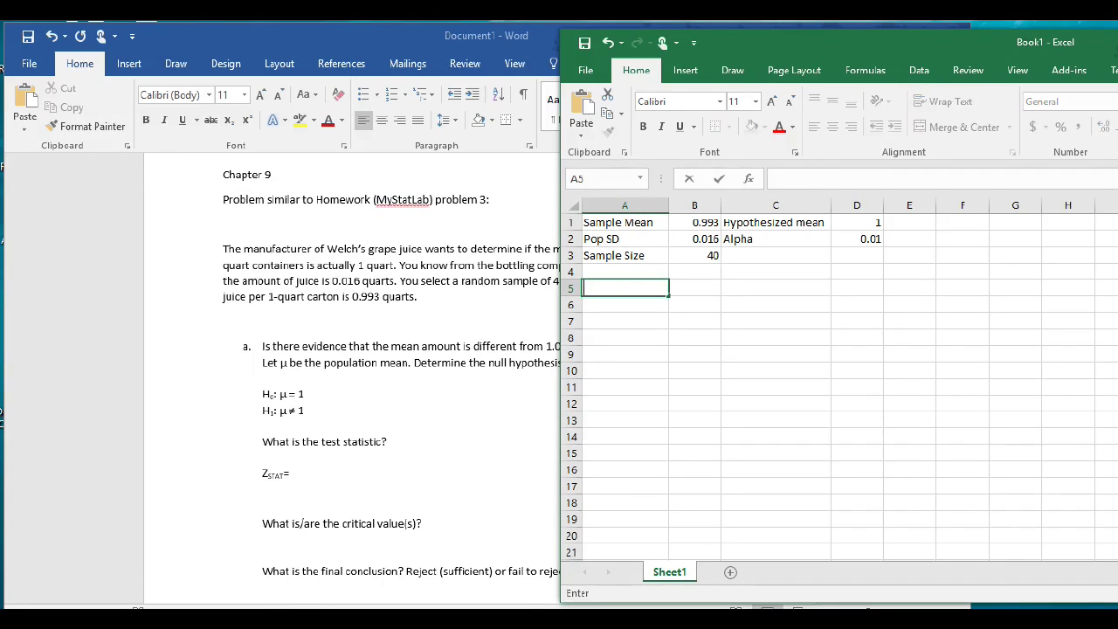
- Label cell A4 "Standard Error" below the sample size
{"action": "left_click", "coordinate": [625, 272]}
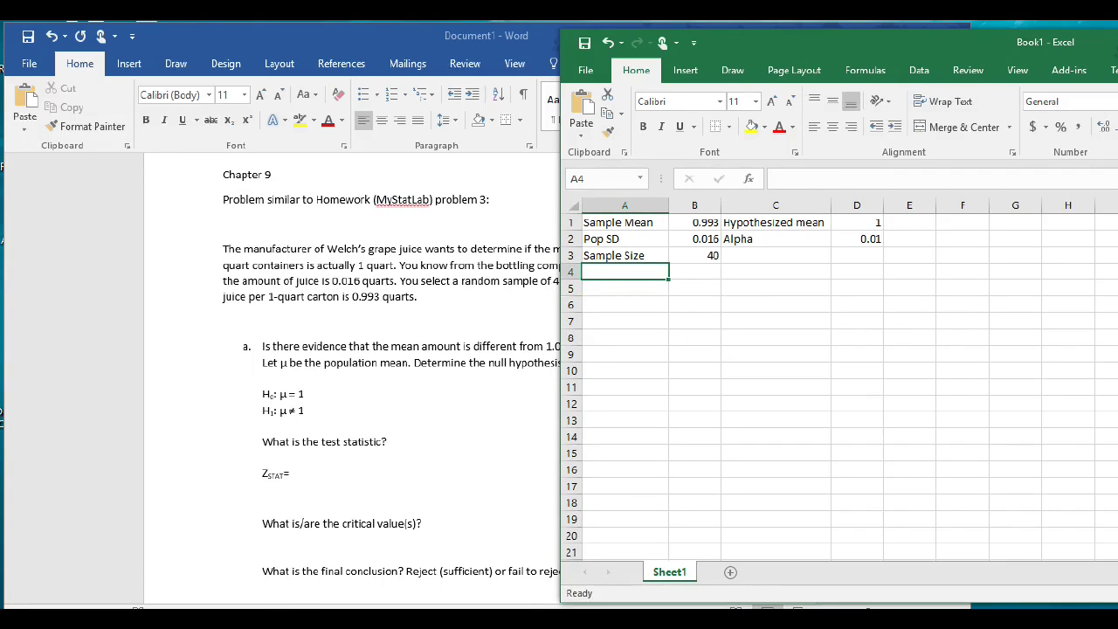
{"action": "type", "text": "ST"}
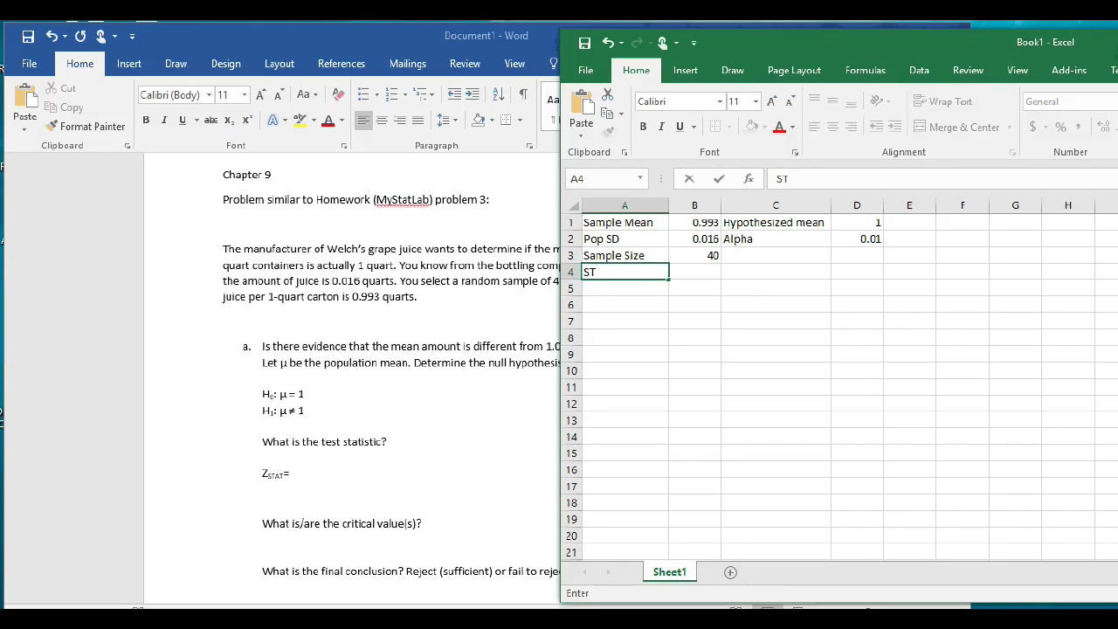
{"action": "key", "text": "BackSpace"}
{"action": "type", "text": "tandard Error"}
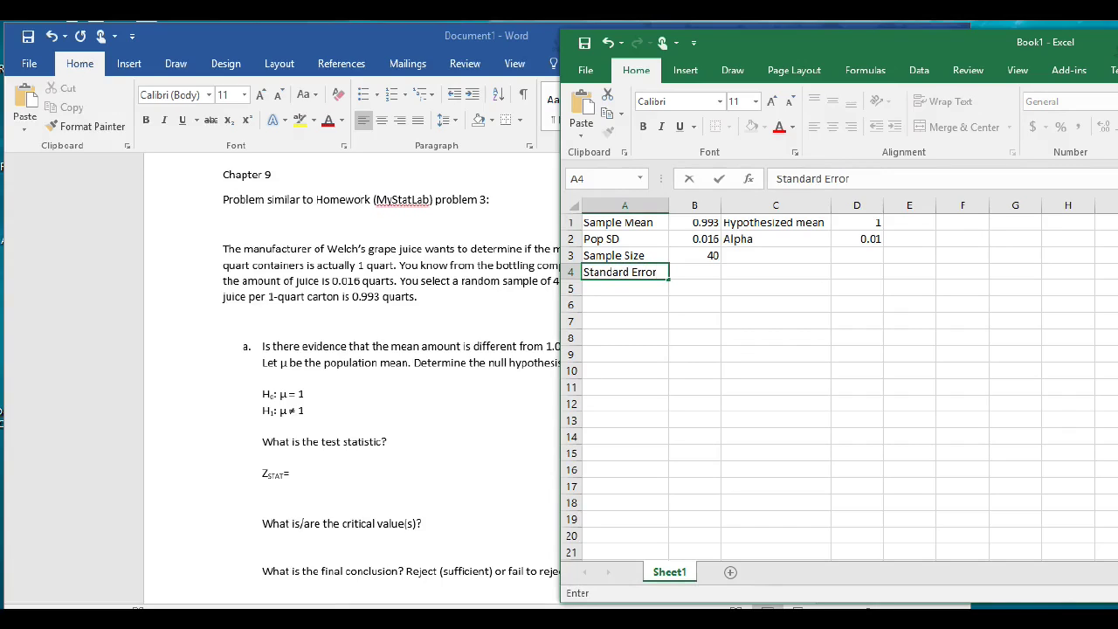
{"action": "key", "text": "Tab"}
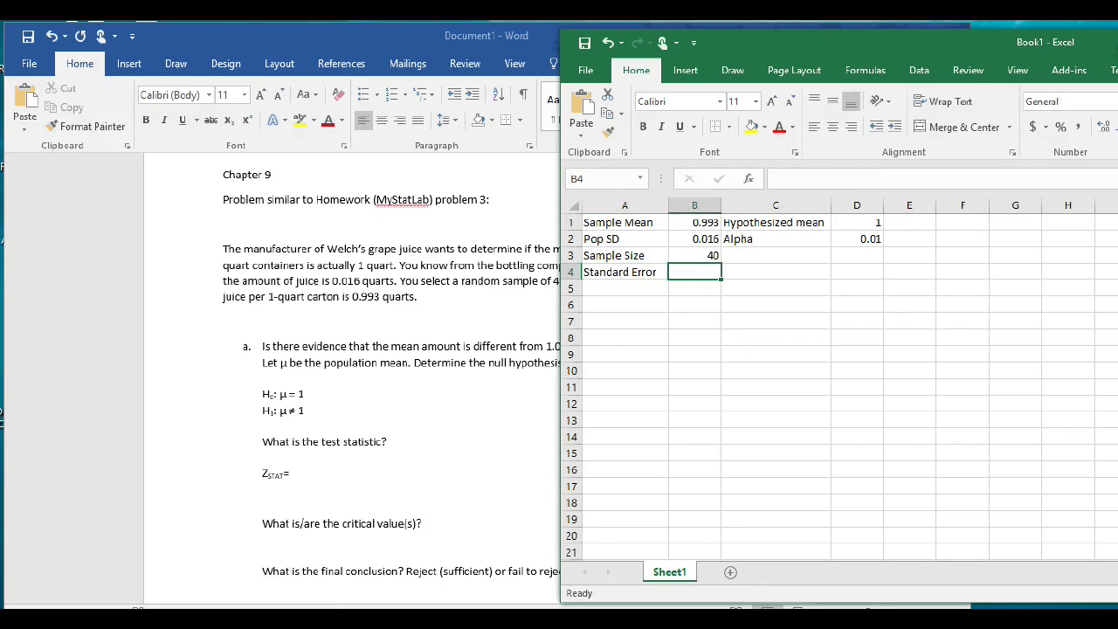
- Calculate the standard error in B4 with the formula =B2/SQRT(B3)
{"action": "type", "text": "="}
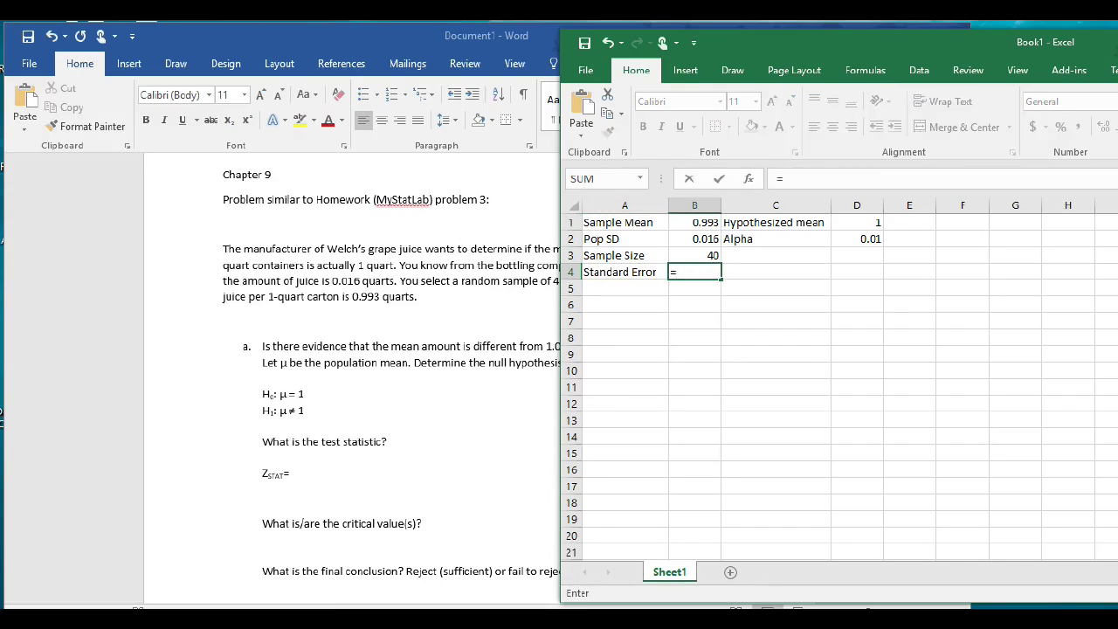
{"action": "type", "text": "B2/"}
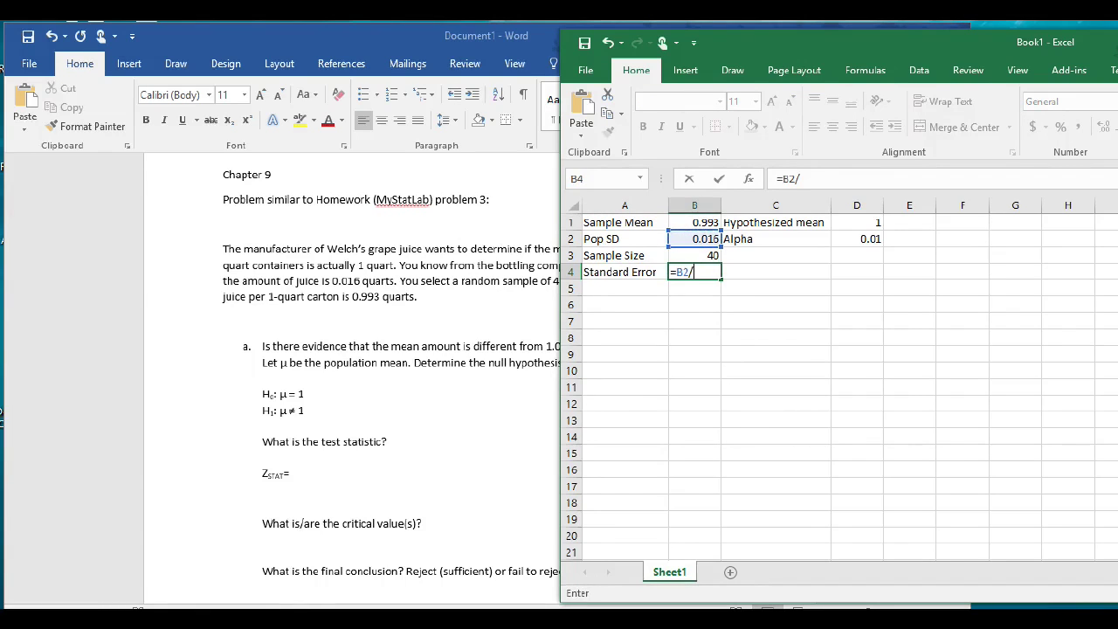
{"action": "type", "text": "sqrt"}
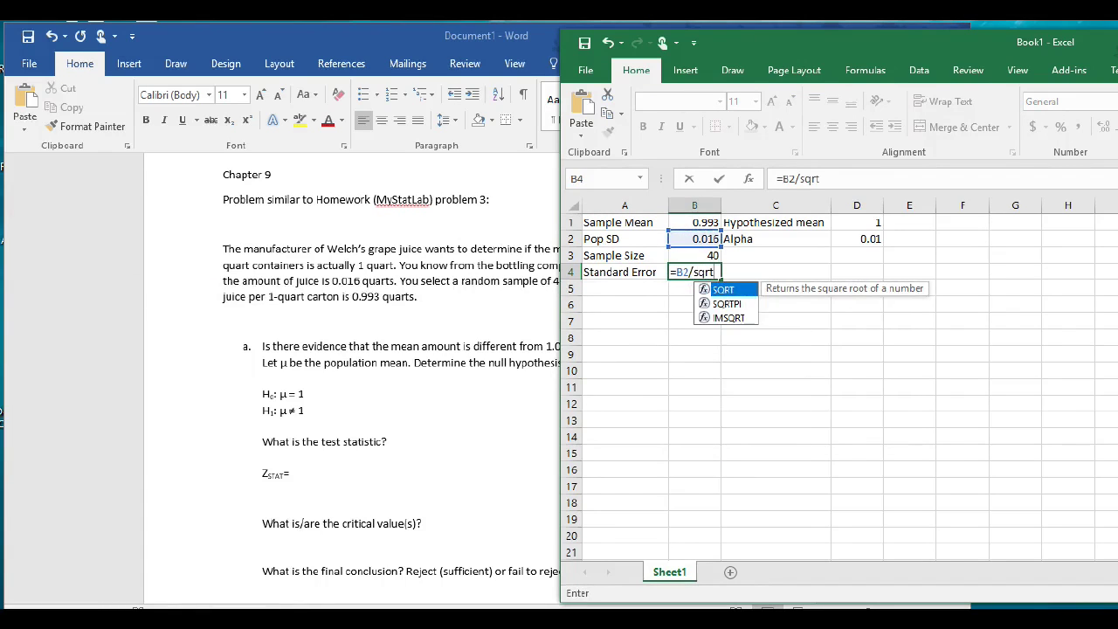
{"action": "type", "text": "("}
{"action": "left_click", "coordinate": [694, 255]}
{"action": "type", "text": ")"}
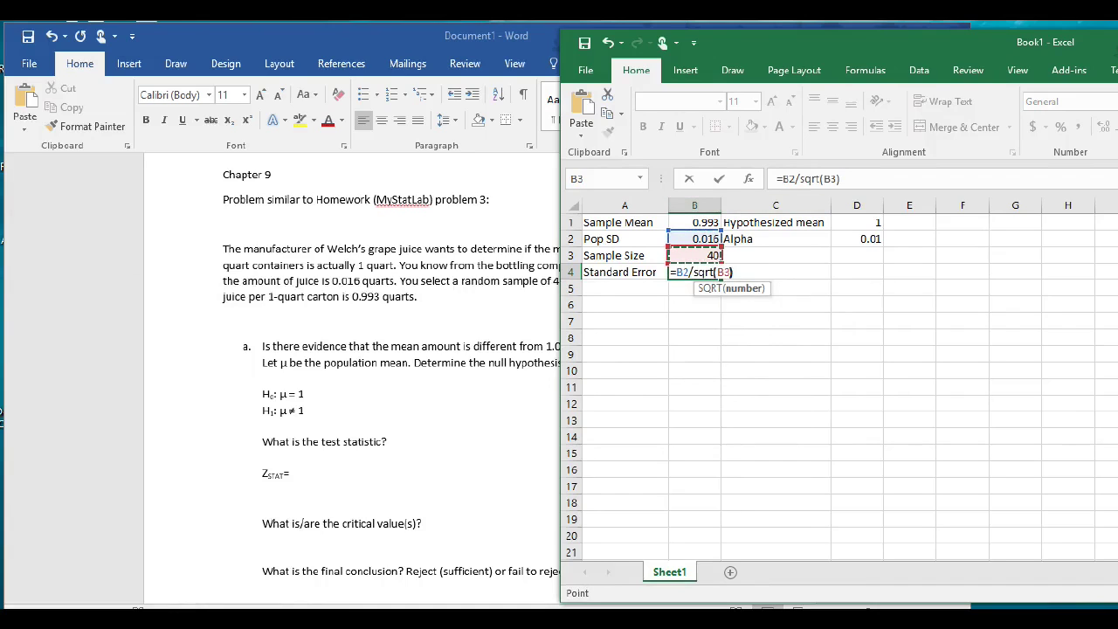
{"action": "key", "text": "Return"}
- Label cell A6 "Z Stat" and calculate the test statistic in B6 with the formula =(B1-D1)/B4
{"action": "left_click", "coordinate": [625, 304]}
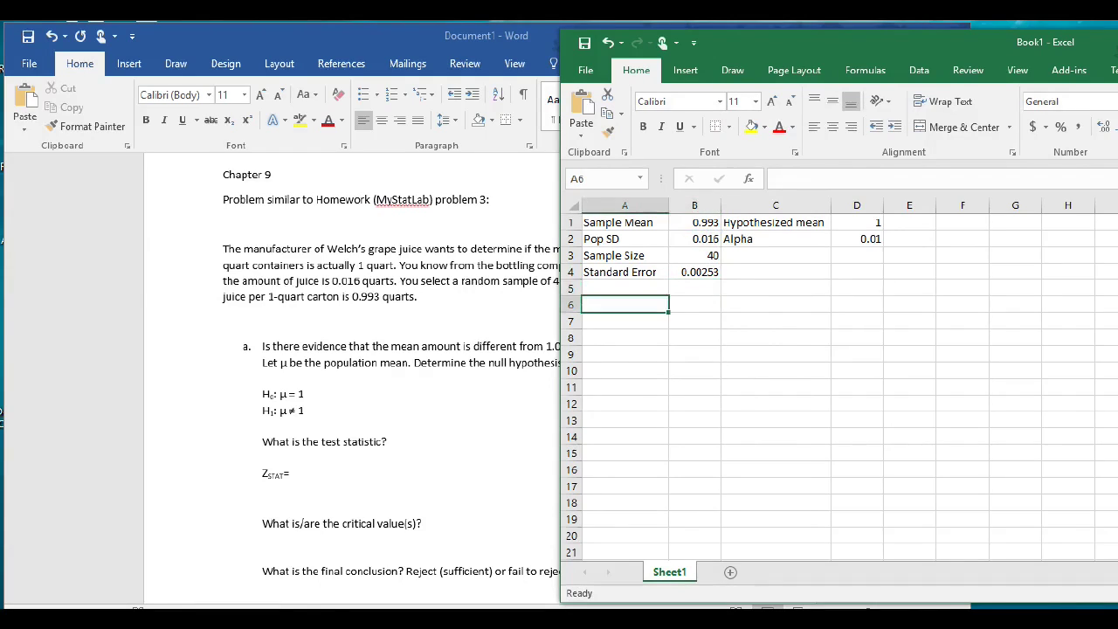
{"action": "type", "text": "Z Stat"}
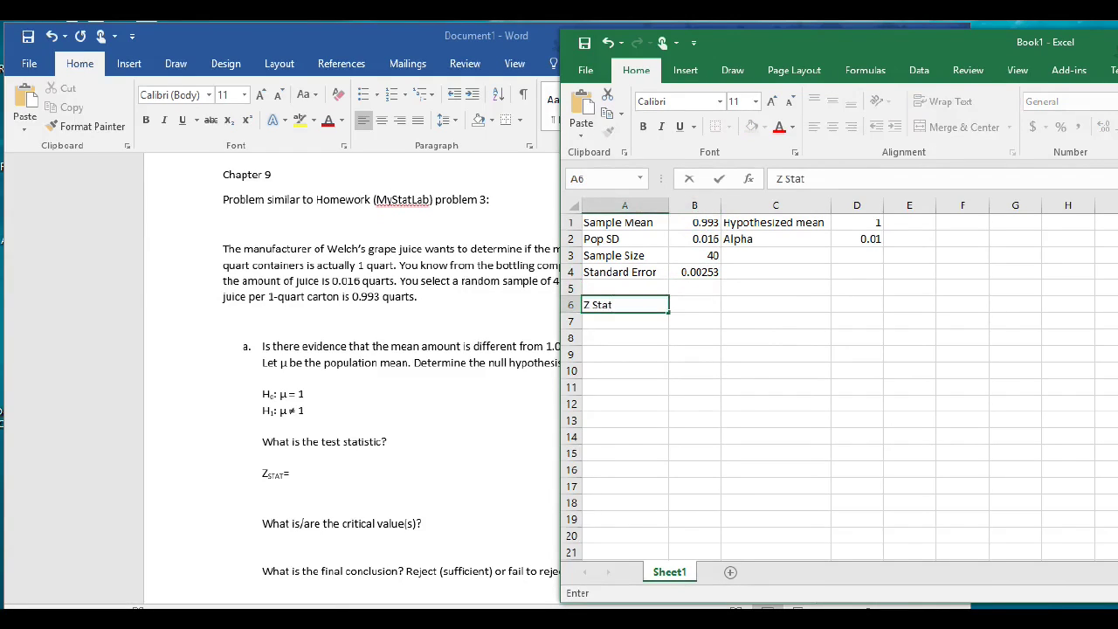
{"action": "key", "text": "Tab"}
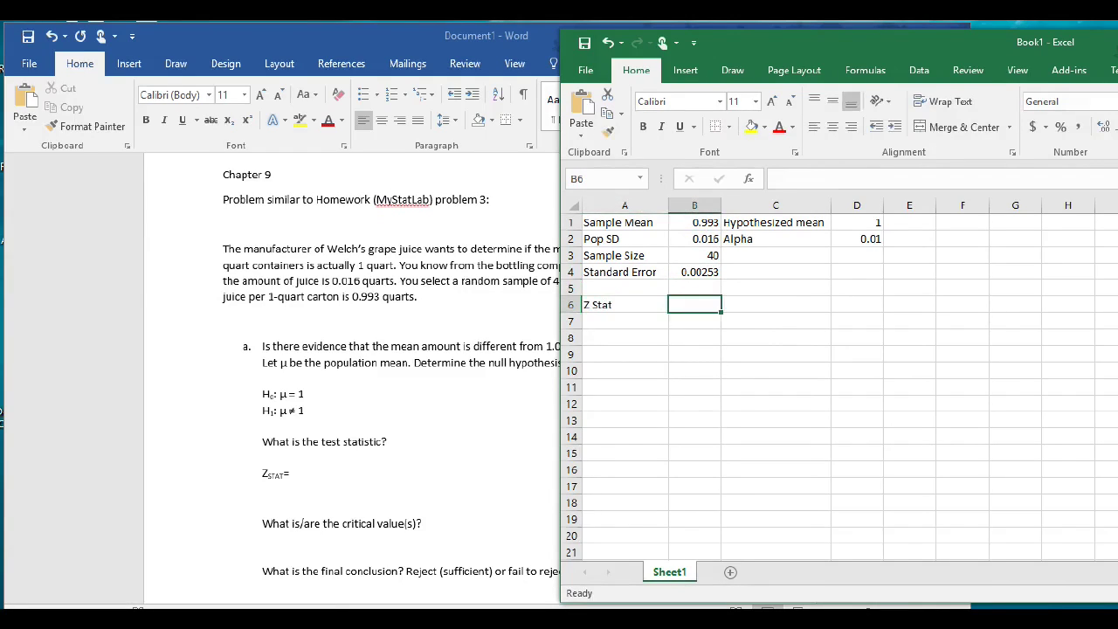
{"action": "type", "text": "=("}
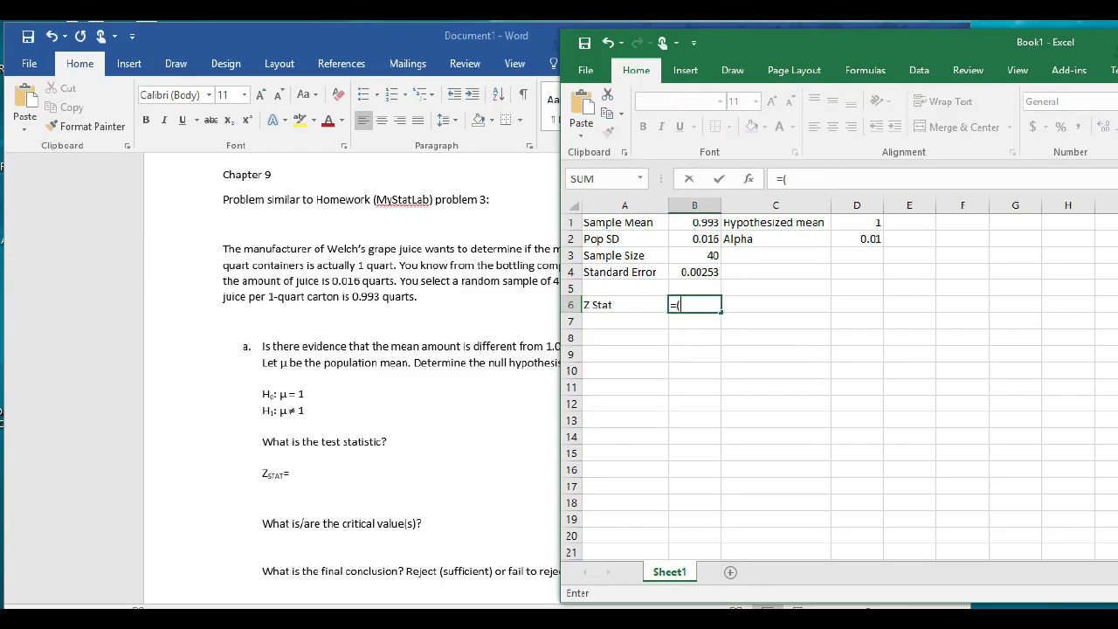
{"action": "left_click", "coordinate": [695, 222]}
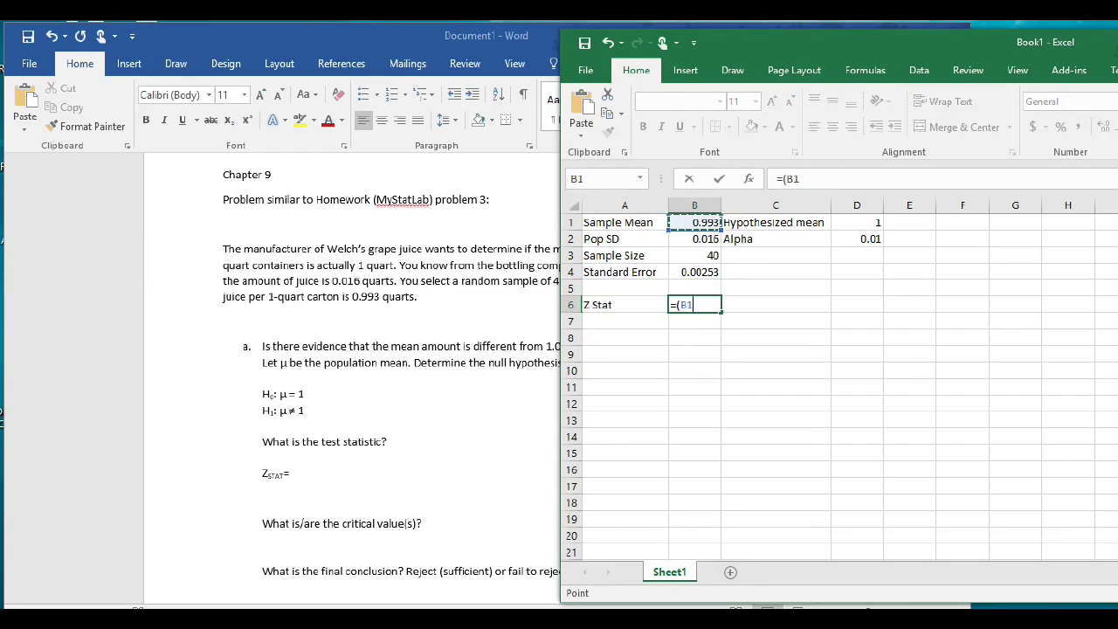
{"action": "type", "text": "-"}
{"action": "left_click", "coordinate": [857, 222]}
{"action": "type", "text": ")/"}
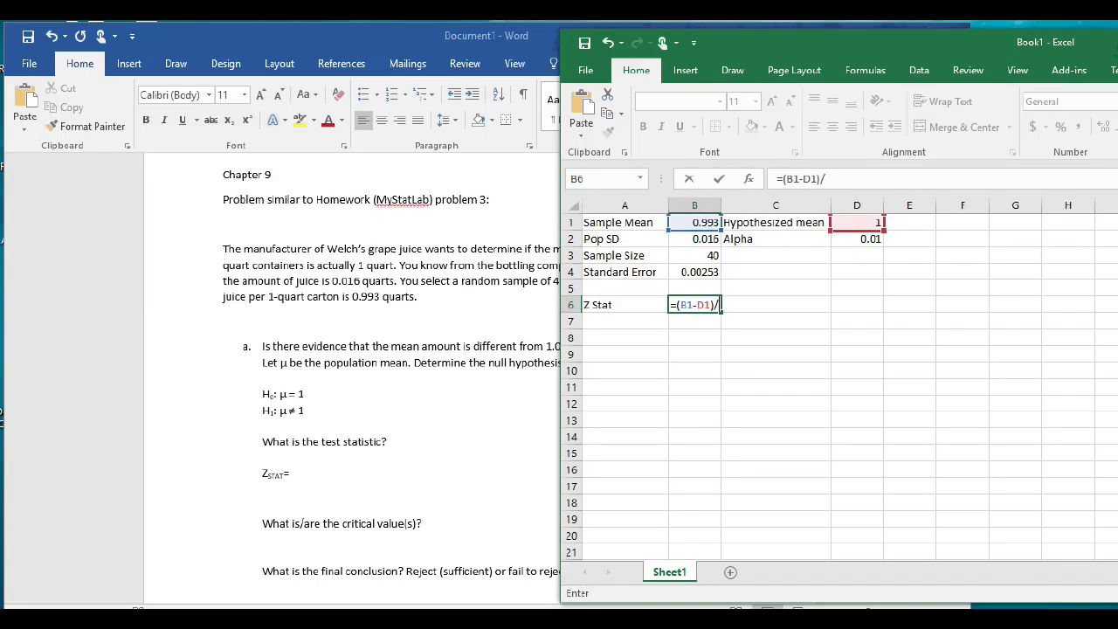
{"action": "left_click", "coordinate": [695, 272]}
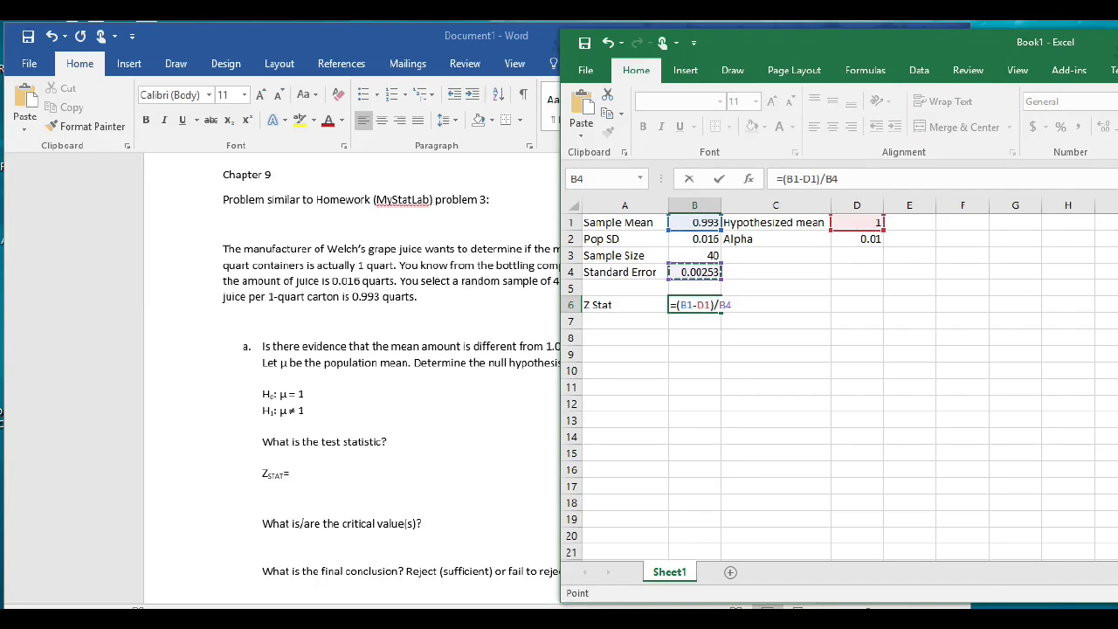
{"action": "key", "text": "Return"}
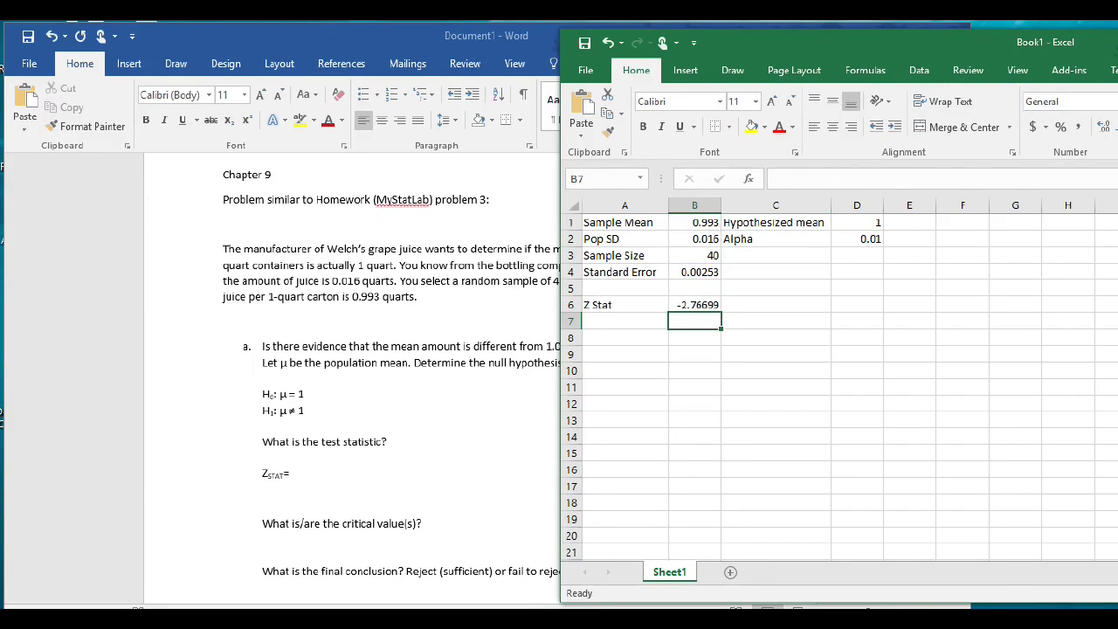
- Switch to the Word document, enter "- 2.77" after ZSTAT=, and add a blank line below the critical value question
{"action": "left_click", "coordinate": [289, 474]}
{"action": "type", "text": "- 2.77"}
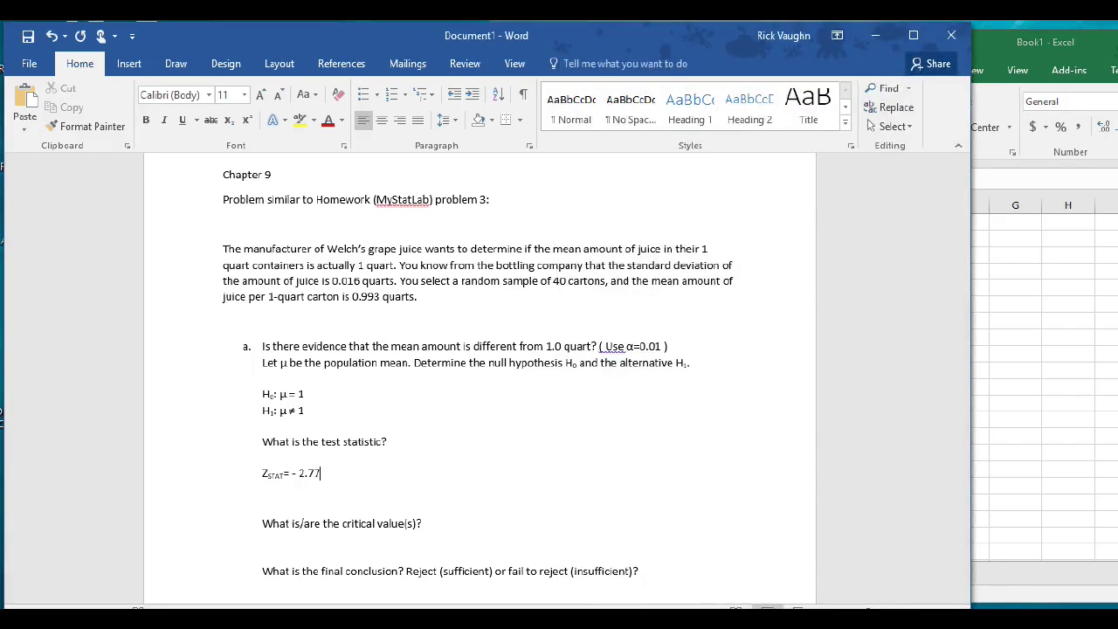
{"action": "key", "text": "Down"}
{"action": "key", "text": "Down"}
{"action": "key", "text": "Down"}
{"action": "key", "text": "Down"}
{"action": "key", "text": "Return"}
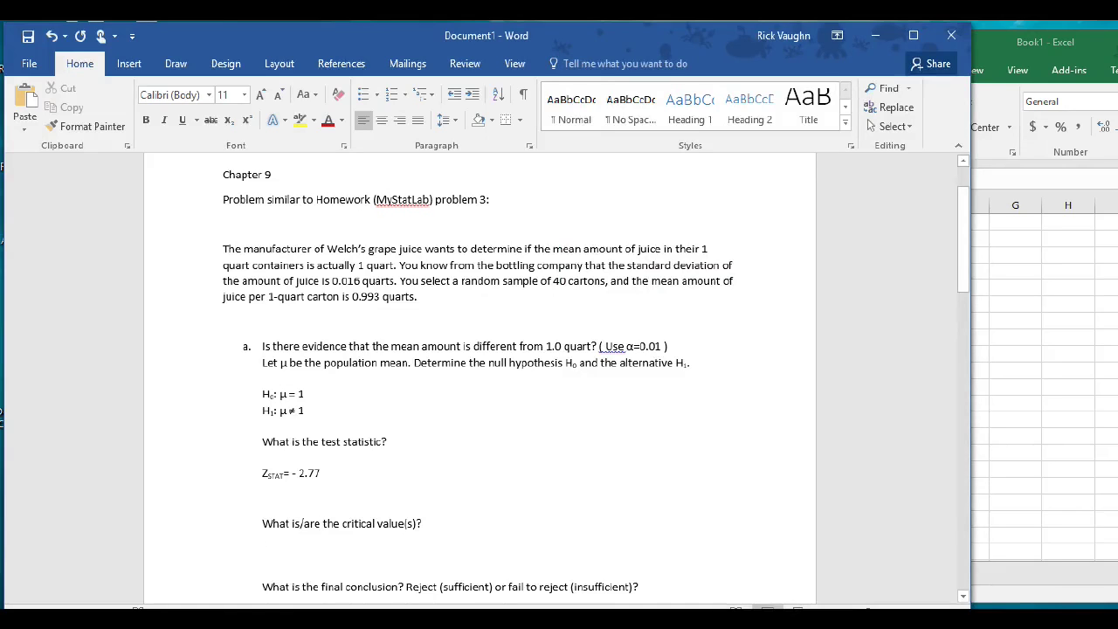
{"action": "scroll", "coordinate": [480, 375], "scroll_direction": "down", "scroll_amount": 4}
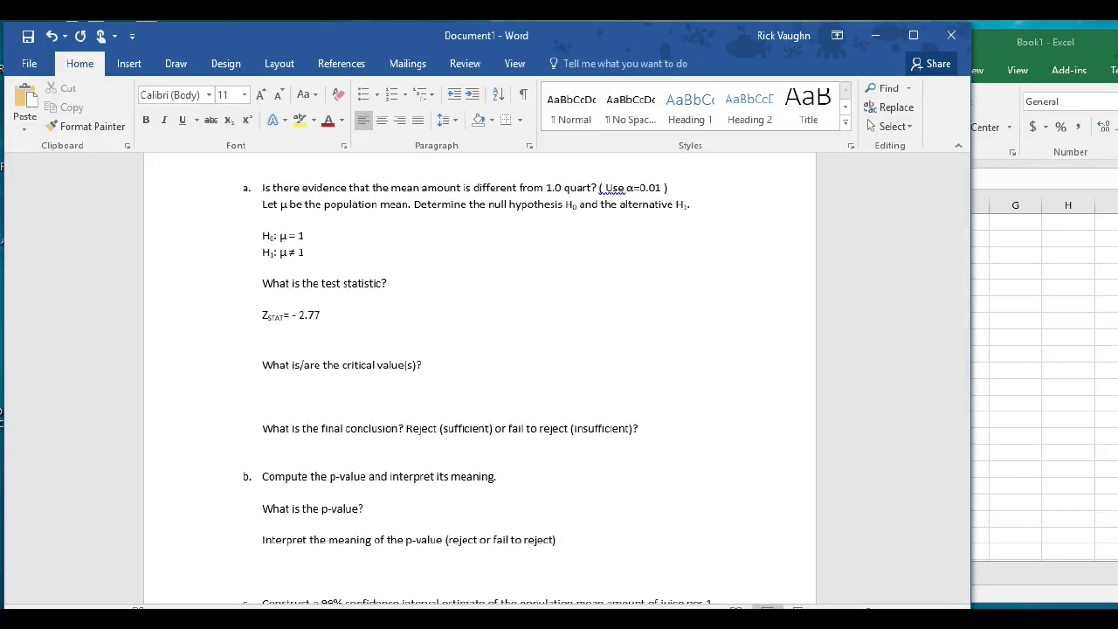
- Switch to the Excel workbook and label cell A7 "Z crit" below the Z Stat row
{"action": "key", "text": "alt+Tab"}
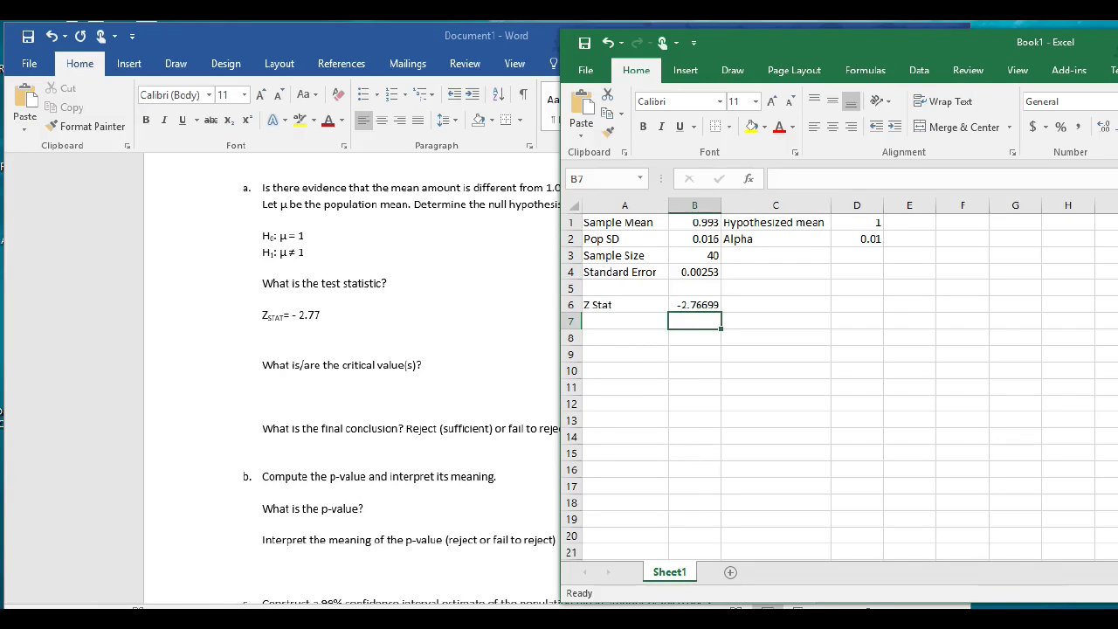
{"action": "left_click", "coordinate": [625, 321]}
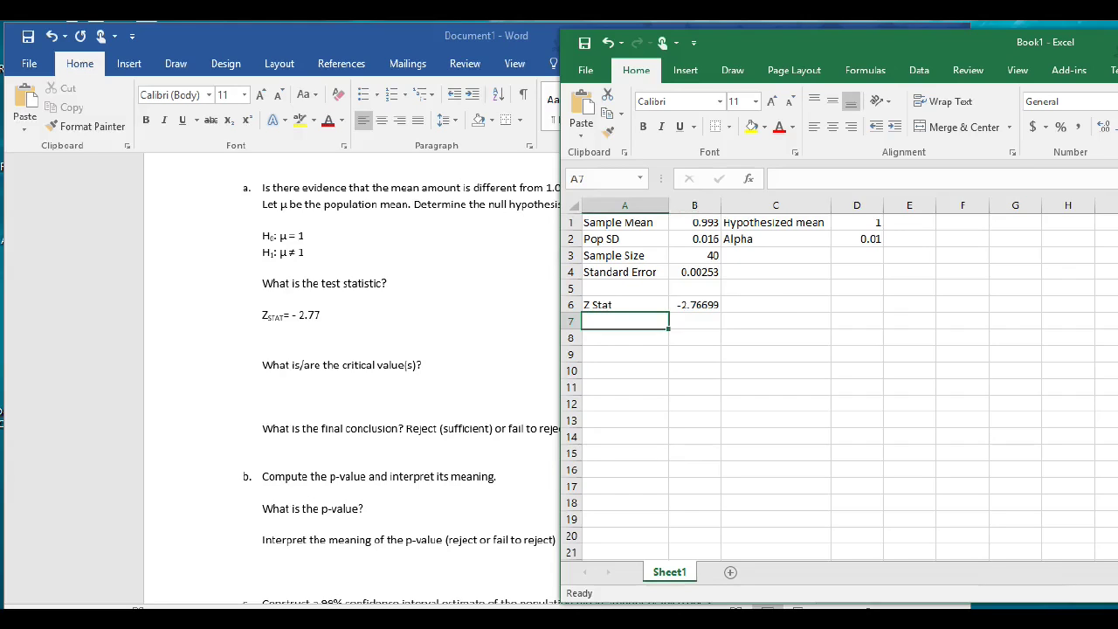
{"action": "type", "text": "Z crit"}
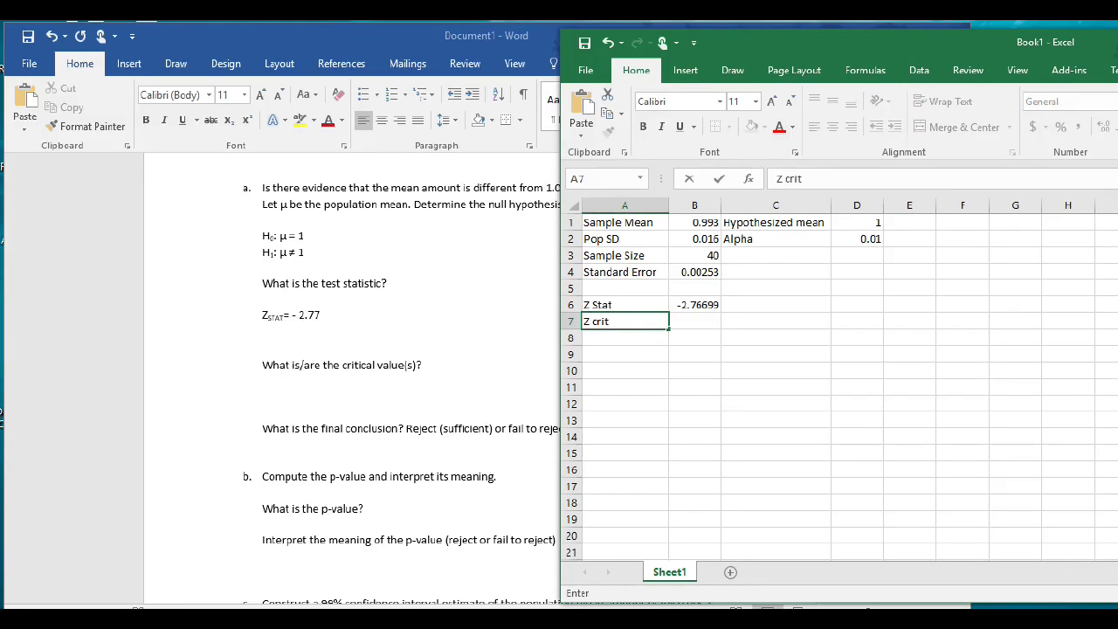
{"action": "key", "text": "Tab"}
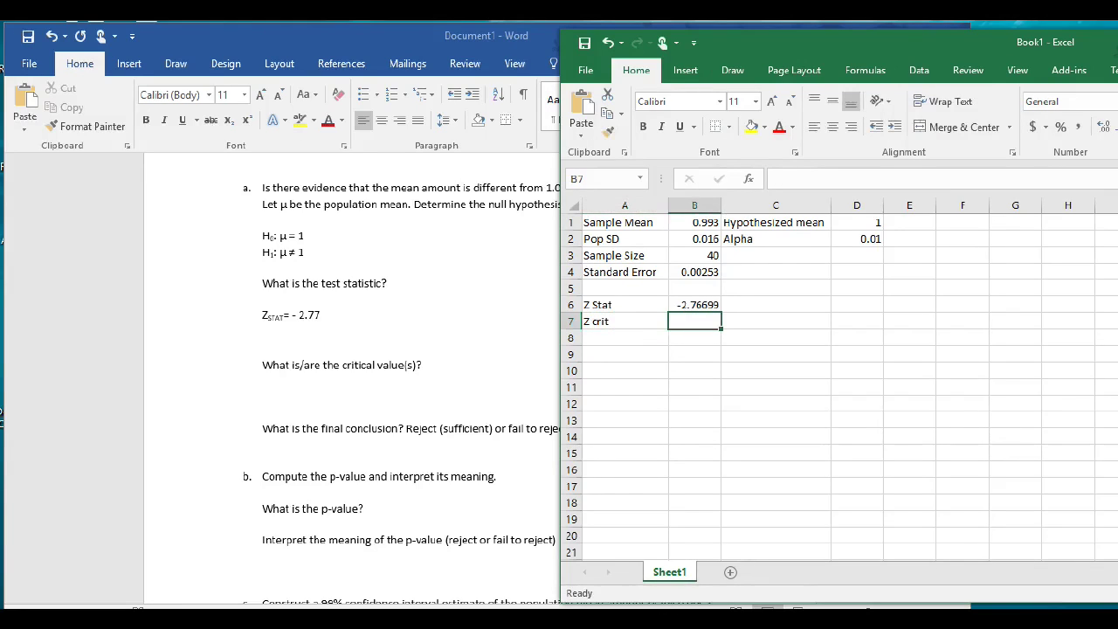
- Calculate the lower critical value in B7 with the formula =NORM.INV(D2/2,0,1)
{"action": "type", "text": "="}
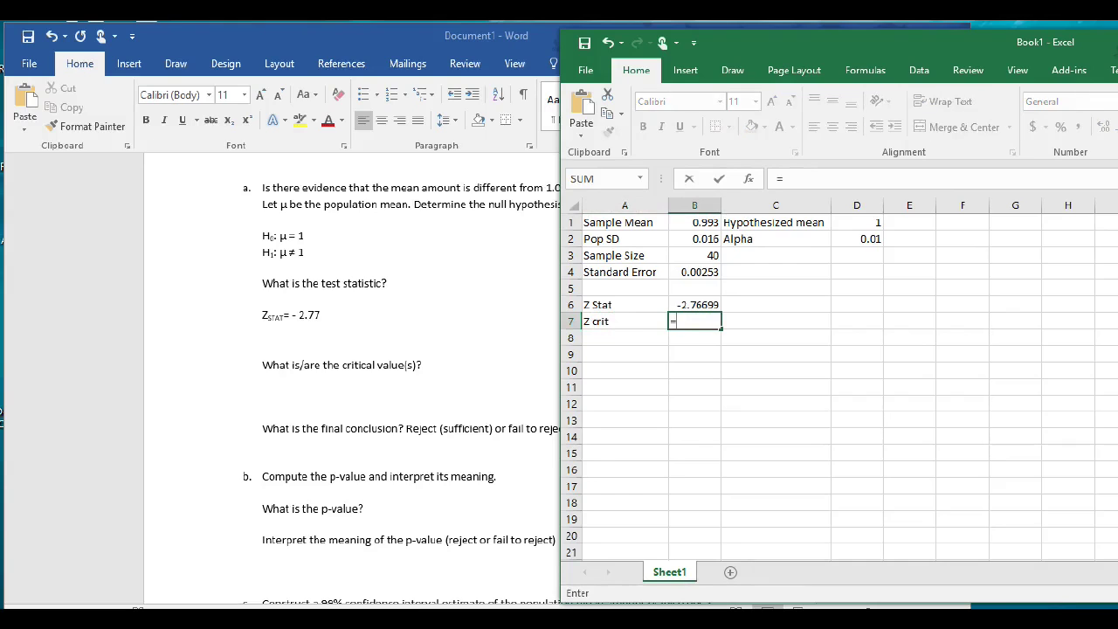
{"action": "type", "text": "norm"}
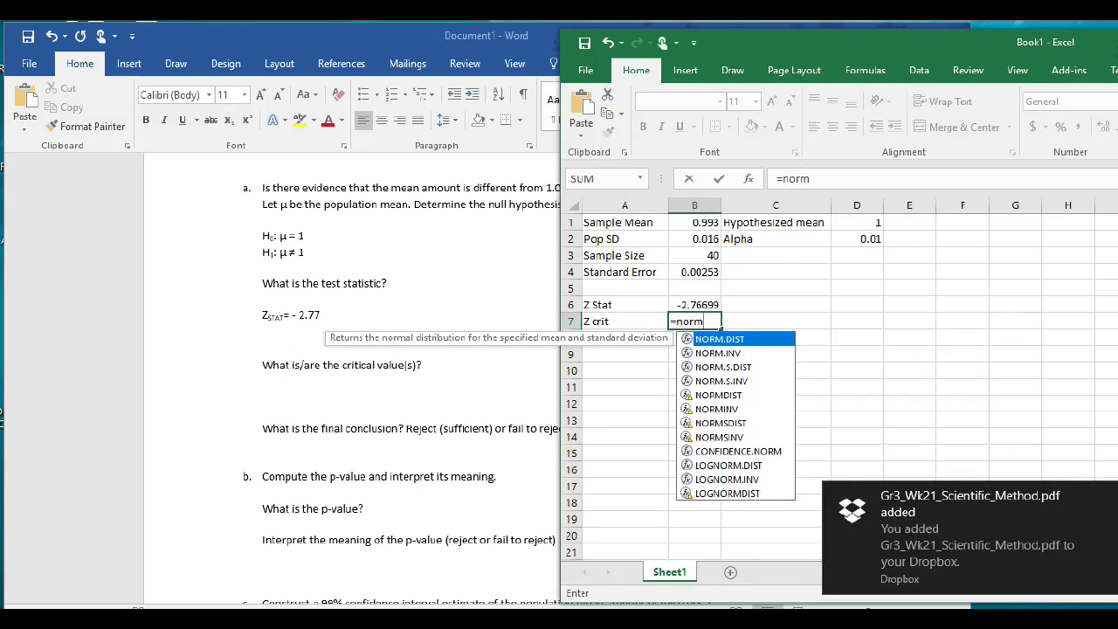
{"action": "type", "text": ".inv"}
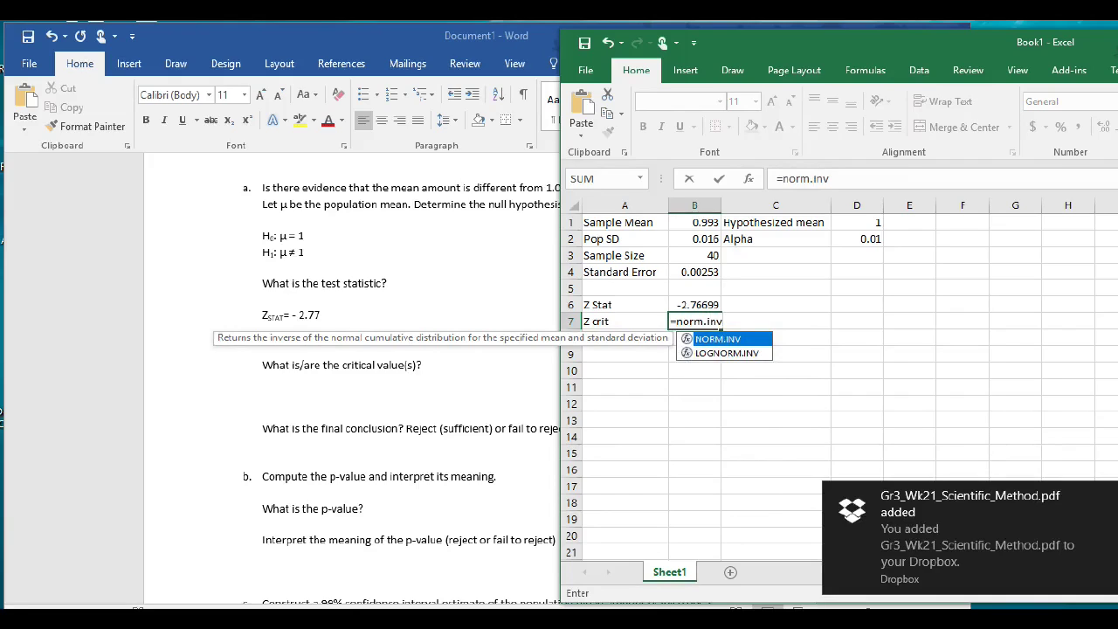
{"action": "type", "text": "("}
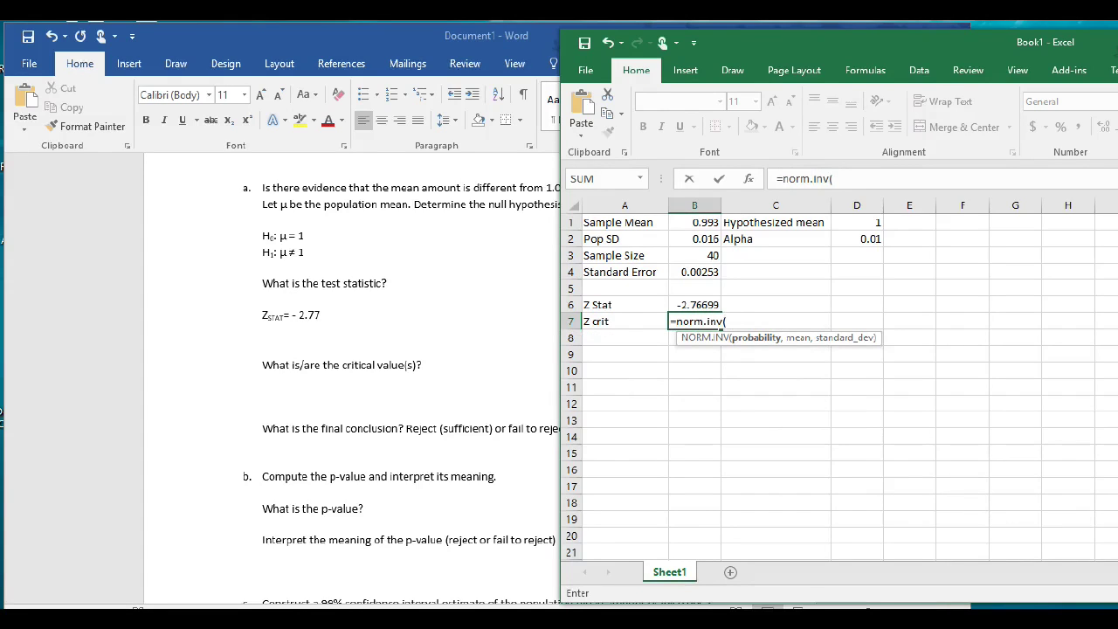
{"action": "left_click", "coordinate": [857, 238]}
{"action": "type", "text": "/2"}
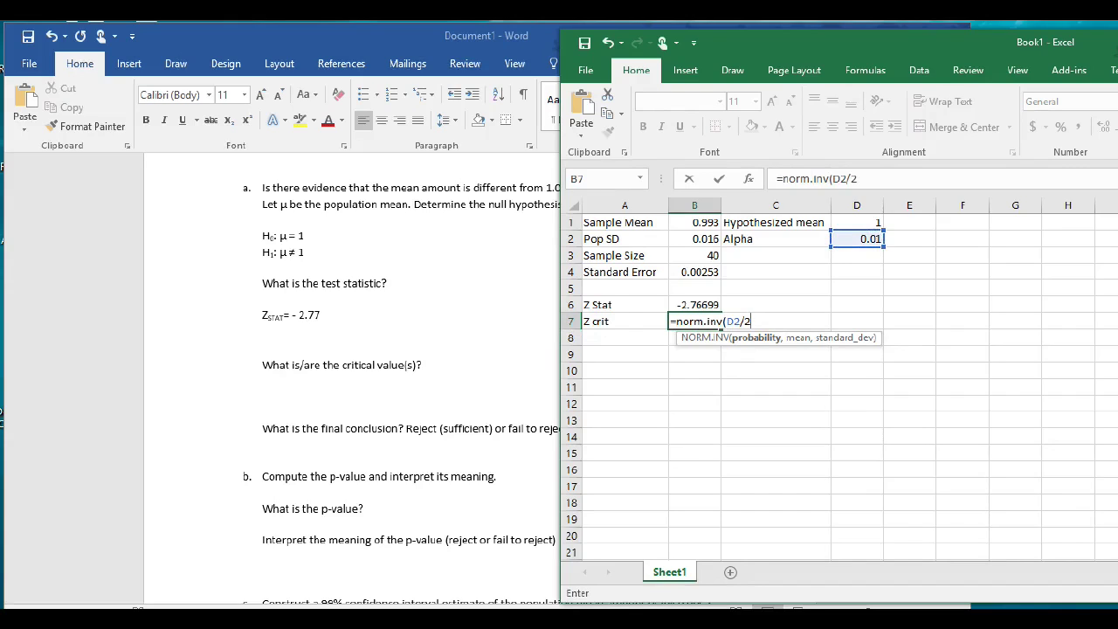
{"action": "type", "text": ","}
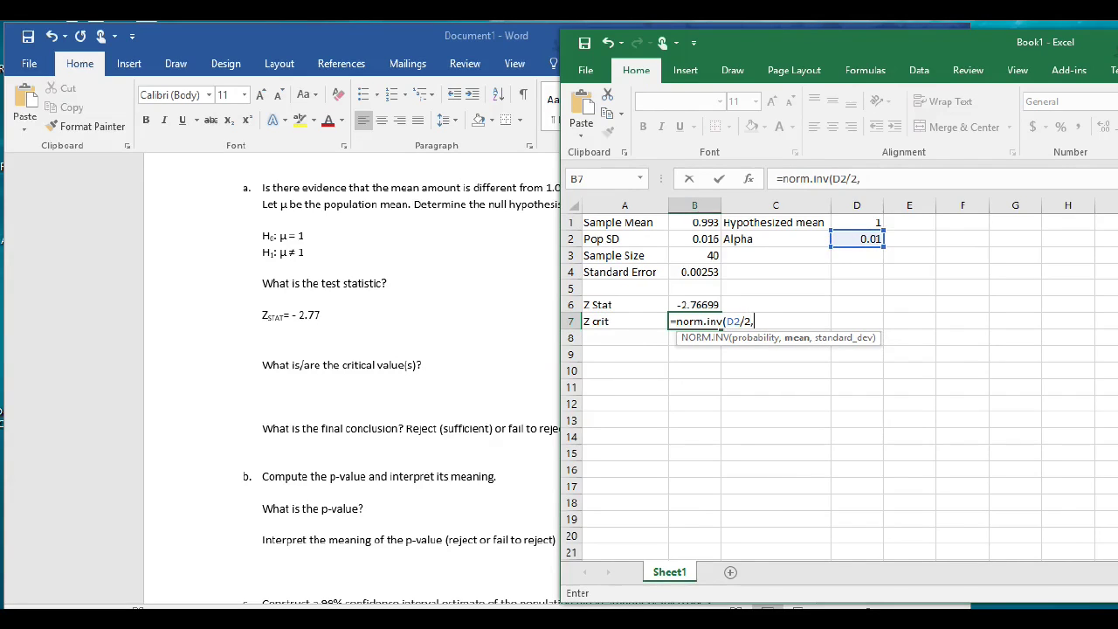
{"action": "type", "text": "0,1)"}
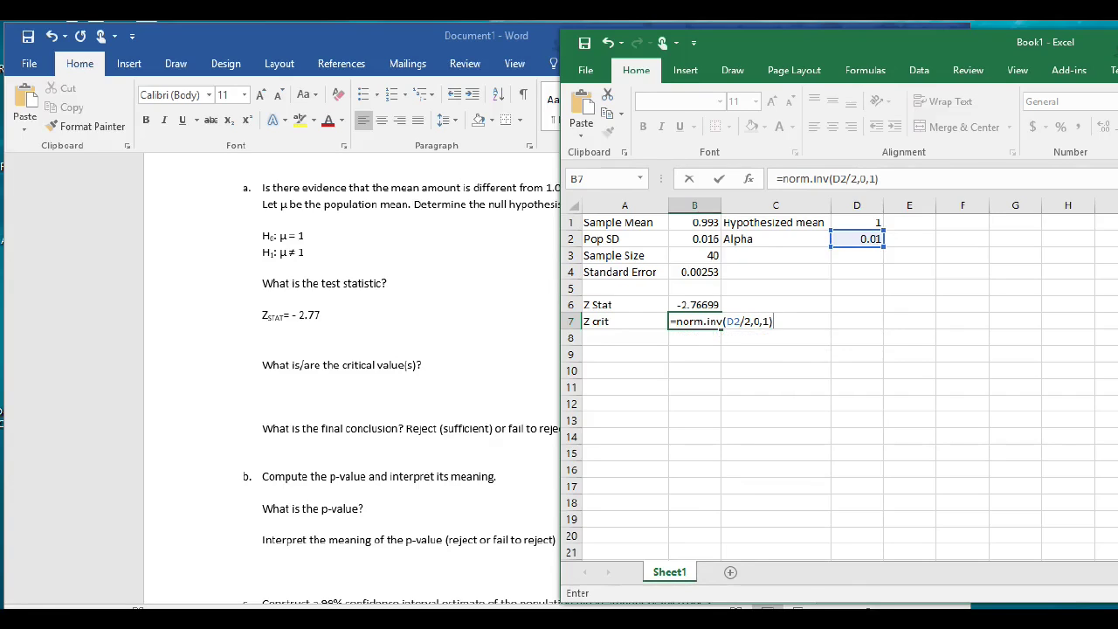
{"action": "key", "text": "Return"}
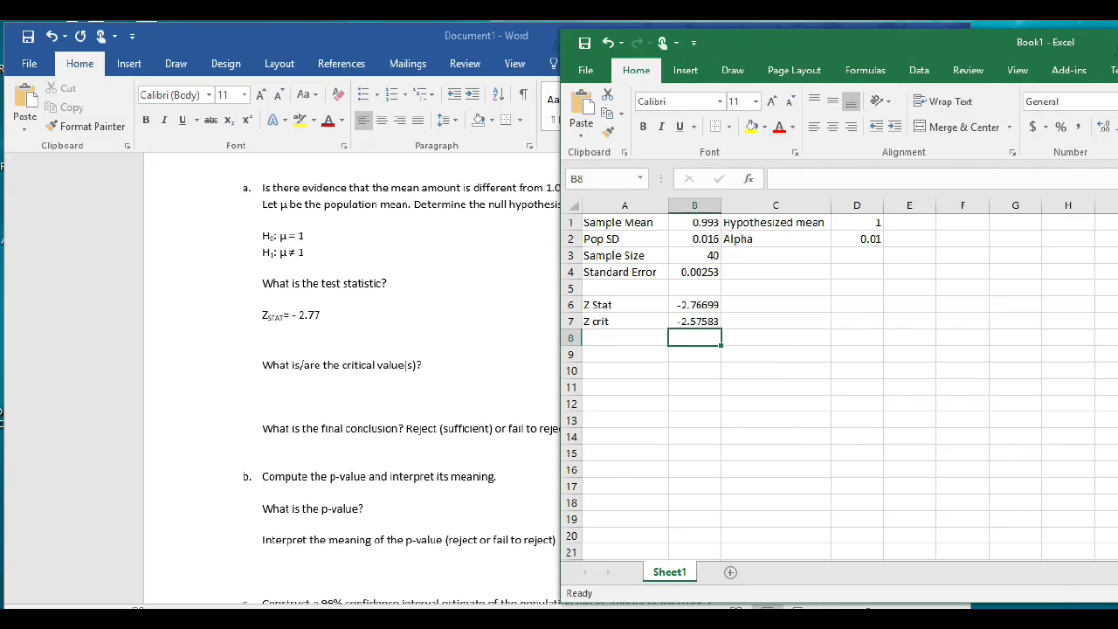
- Calculate the upper critical value in C7 with the formula =NORM.INV(1-D2/2,0,1)
{"action": "left_click", "coordinate": [775, 320]}
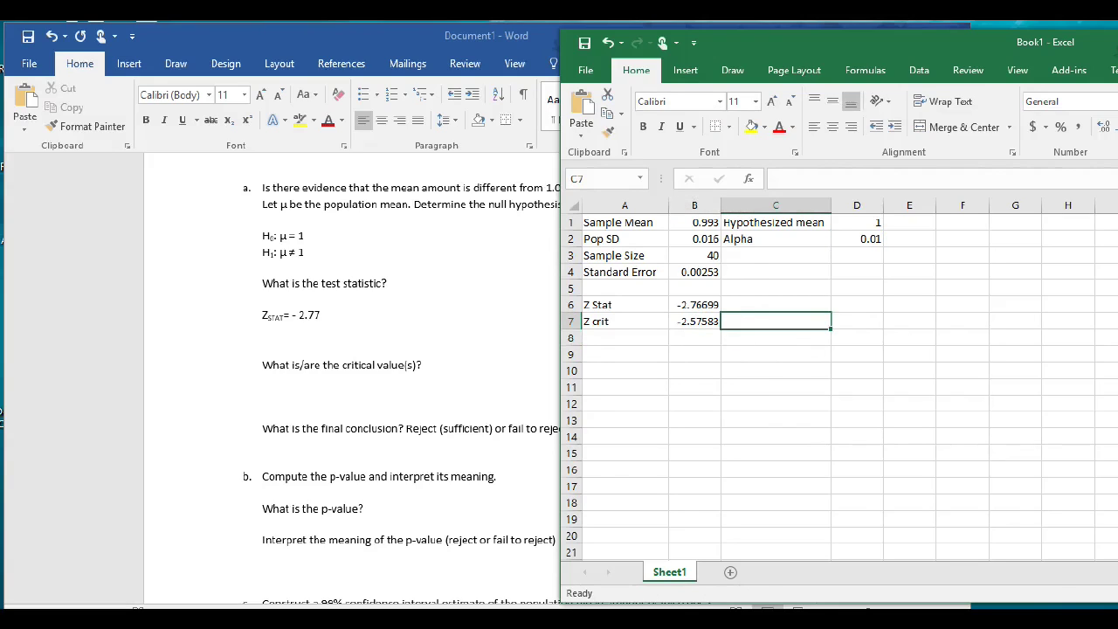
{"action": "type", "text": "="}
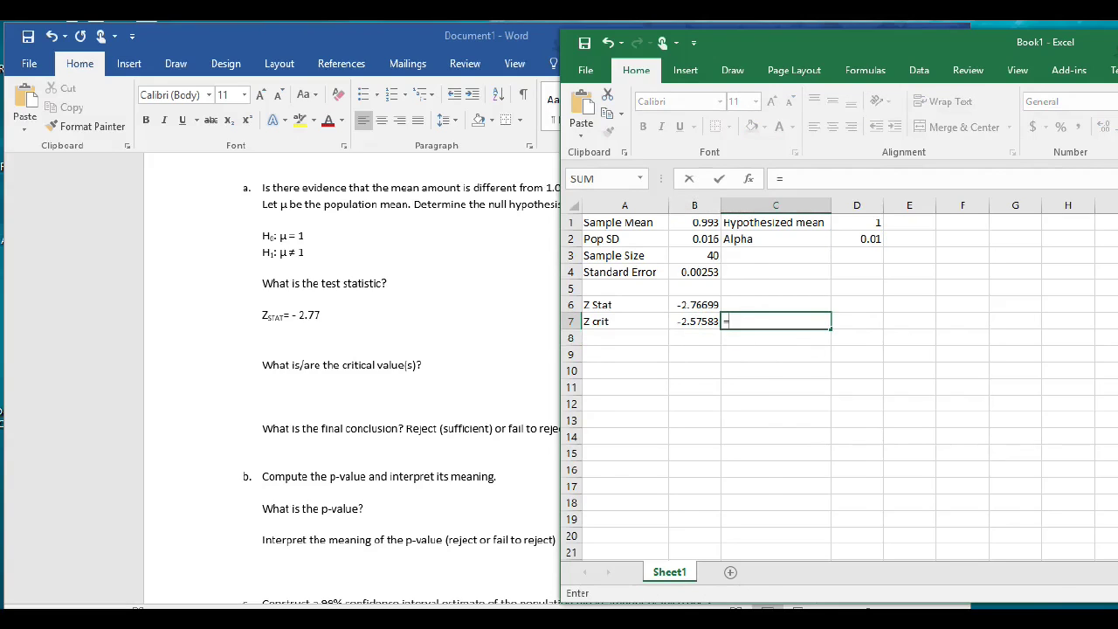
{"action": "type", "text": "norm.inv"}
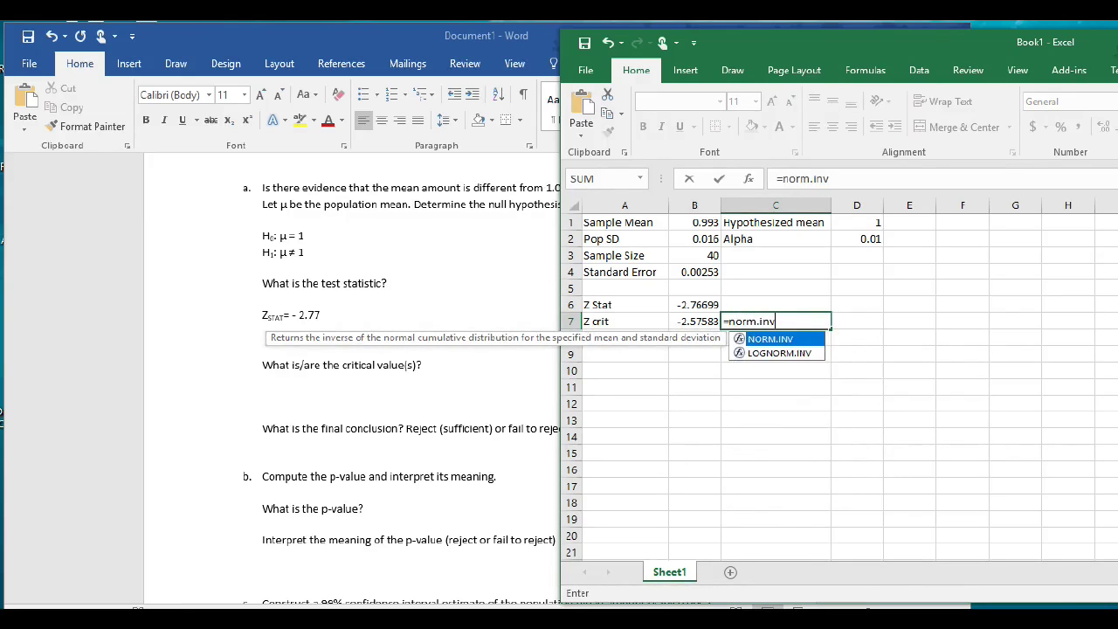
{"action": "type", "text": "("}
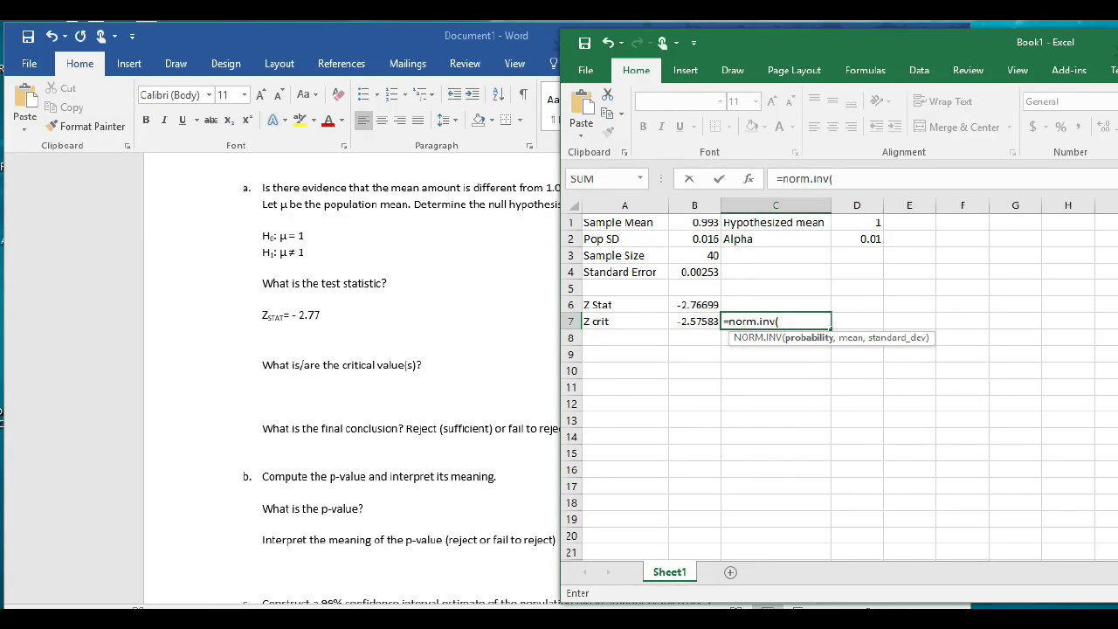
{"action": "type", "text": "1-"}
{"action": "left_click", "coordinate": [858, 238]}
{"action": "type", "text": "/2,"}
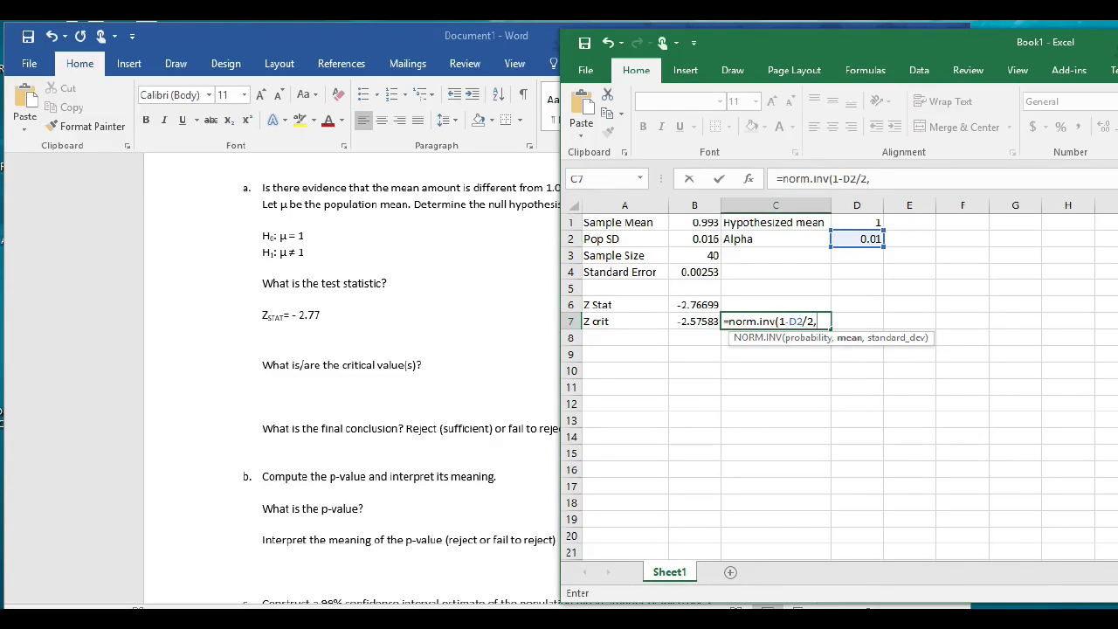
{"action": "type", "text": "0,1)"}
{"action": "key", "text": "Return"}
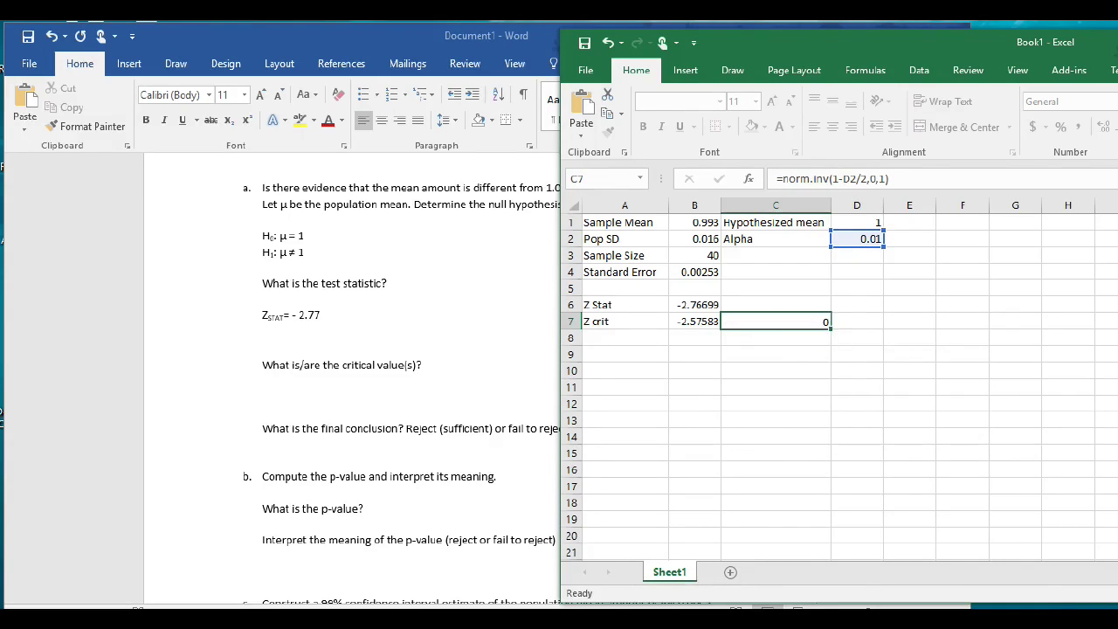
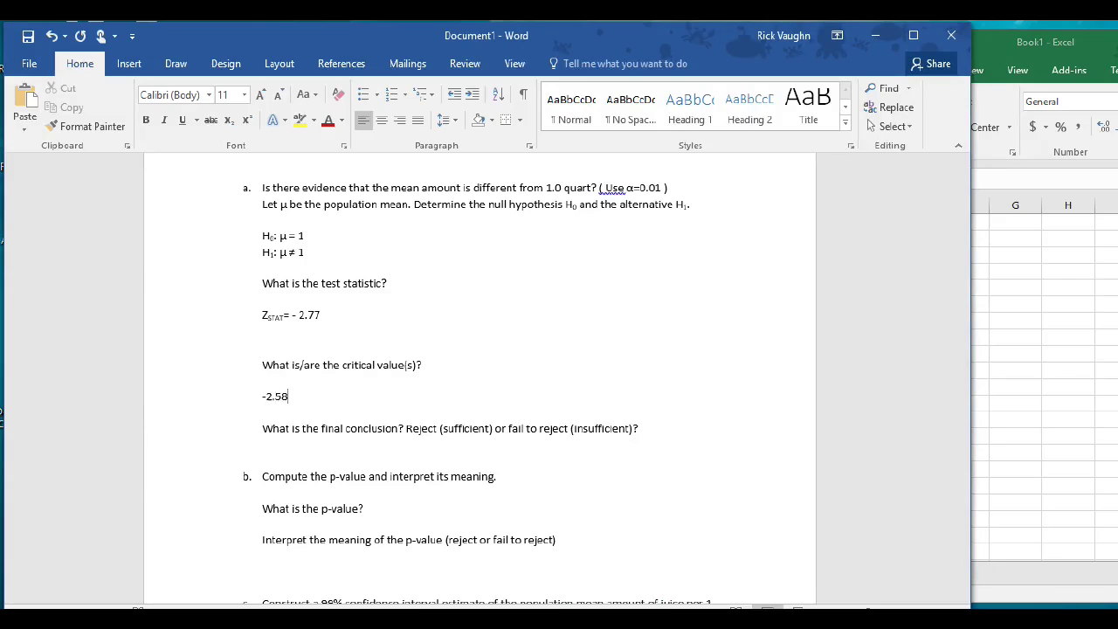
- Answer the critical value question in the Word document with "-2.58,2.58", and switch back to the Excel workbook
{"action": "type", "text": "2.58"}
{"action": "key", "text": "alt+Tab"}
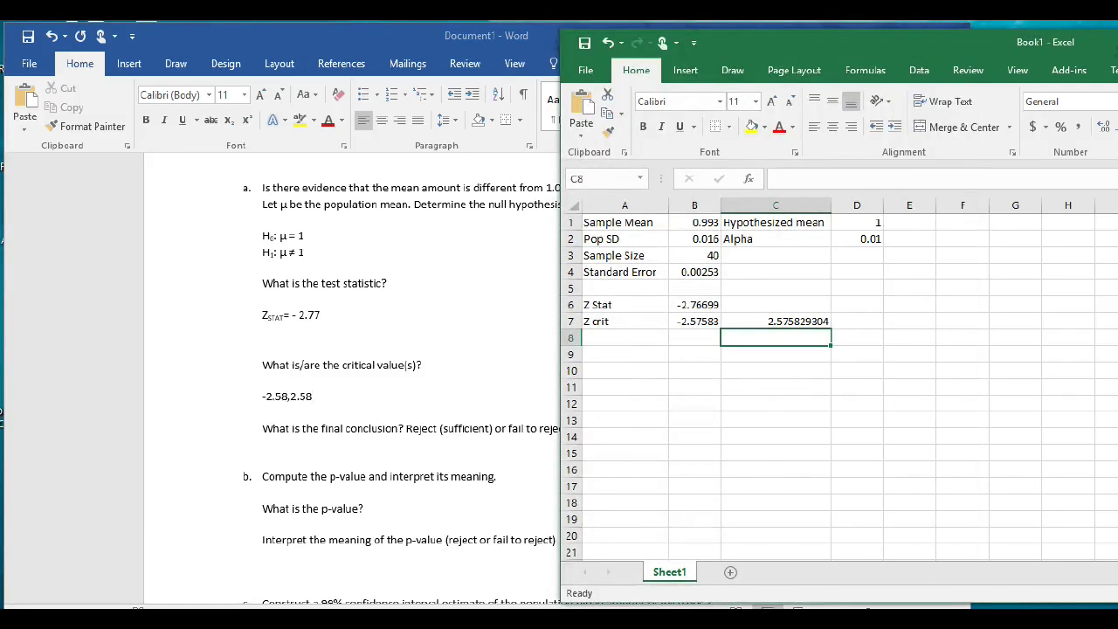
- Enter the final conclusion in Word: "Reject H0,there is sufficient evidence to determine that there is difference in mean amount of grape juice in the carton."
{"action": "left_click", "coordinate": [262, 444]}
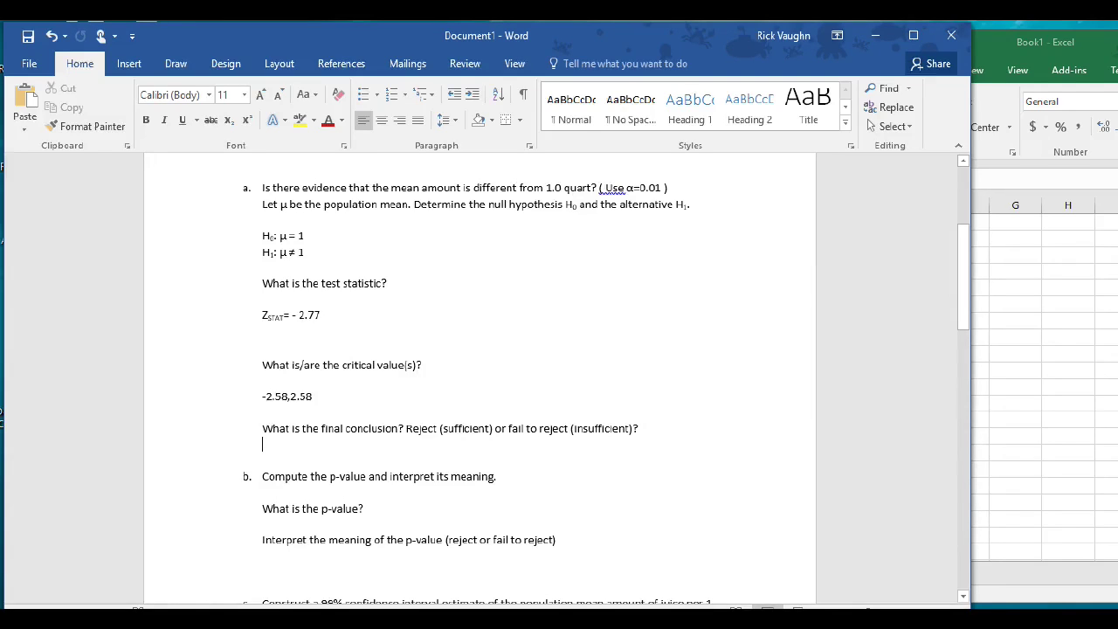
{"action": "type", "text": "Reject H"}
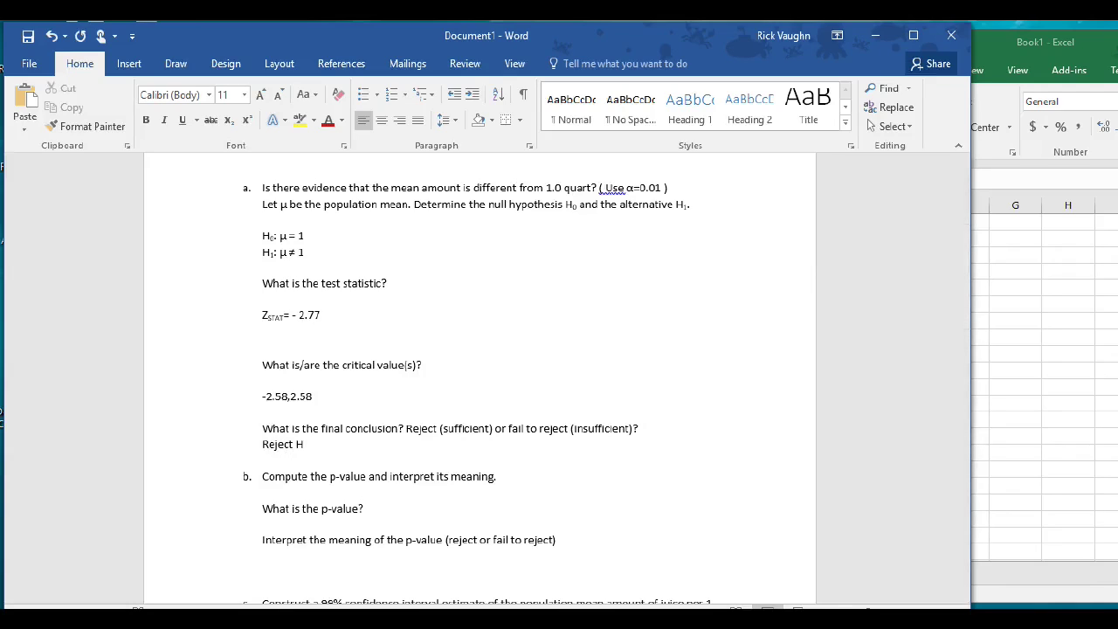
{"action": "type", "text": "0,there is sufficient evi"}
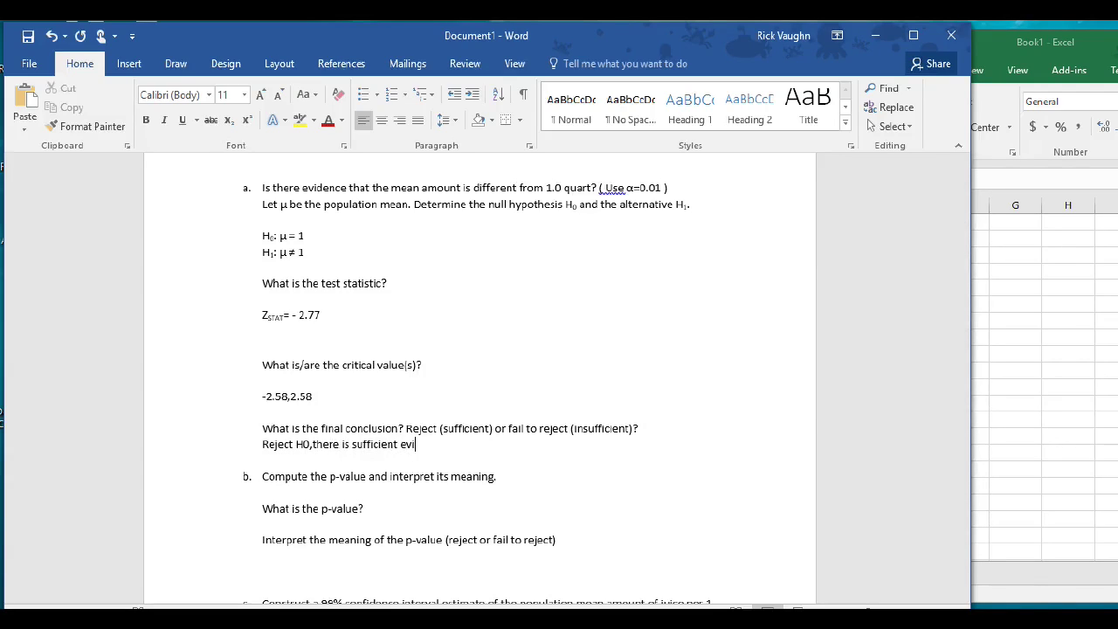
{"action": "type", "text": "dence to determine that the"}
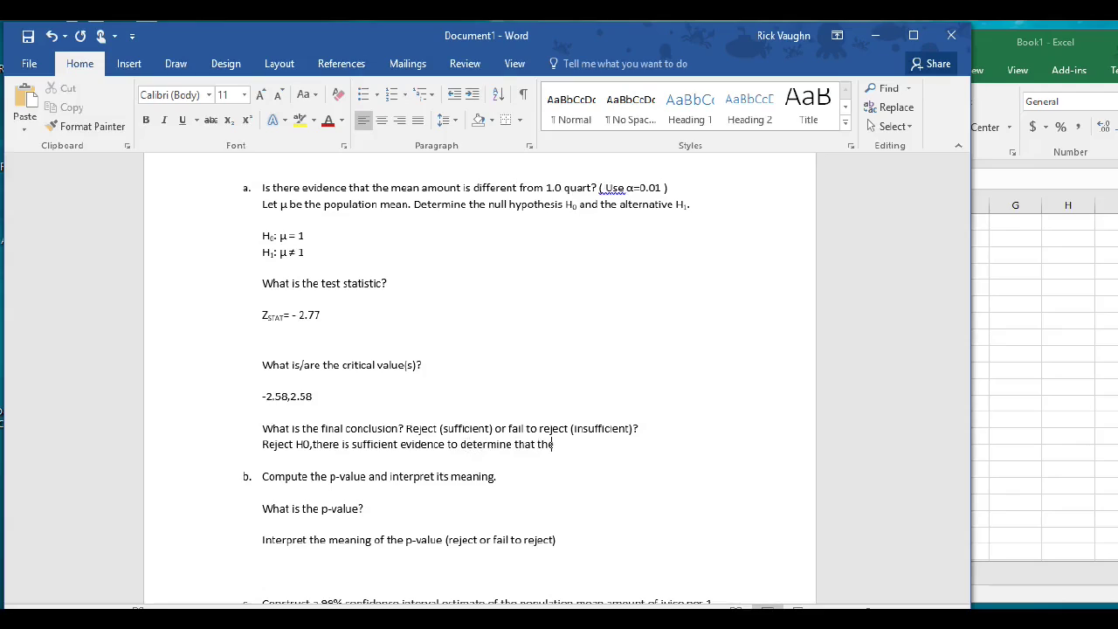
{"action": "type", "text": "re is difference in mean"}
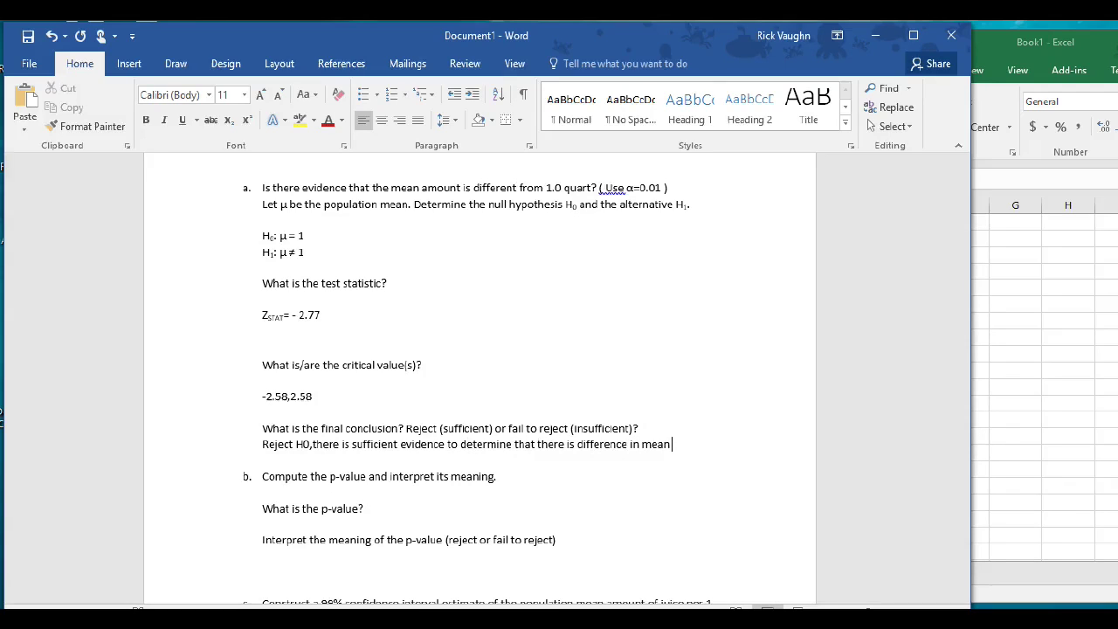
{"action": "type", "text": " amount of grape "}
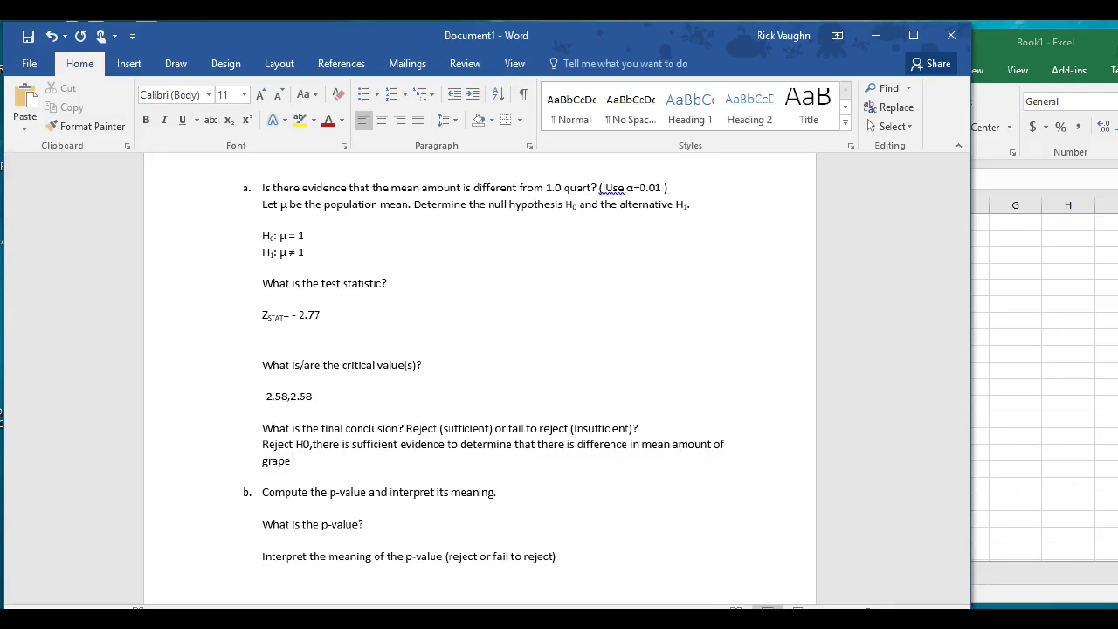
{"action": "type", "text": "juice in the carton."}
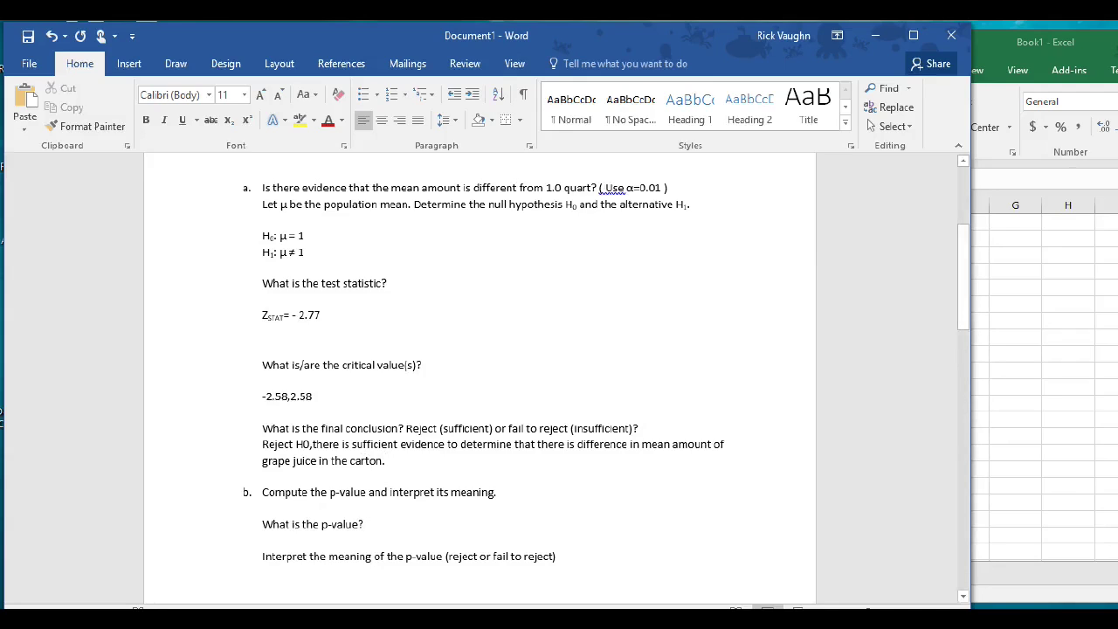
- Insert a blank line above the conclusion and below the p-value question, and a space after "H0,"
{"action": "left_click", "coordinate": [639, 429]}
{"action": "key", "text": "Return"}
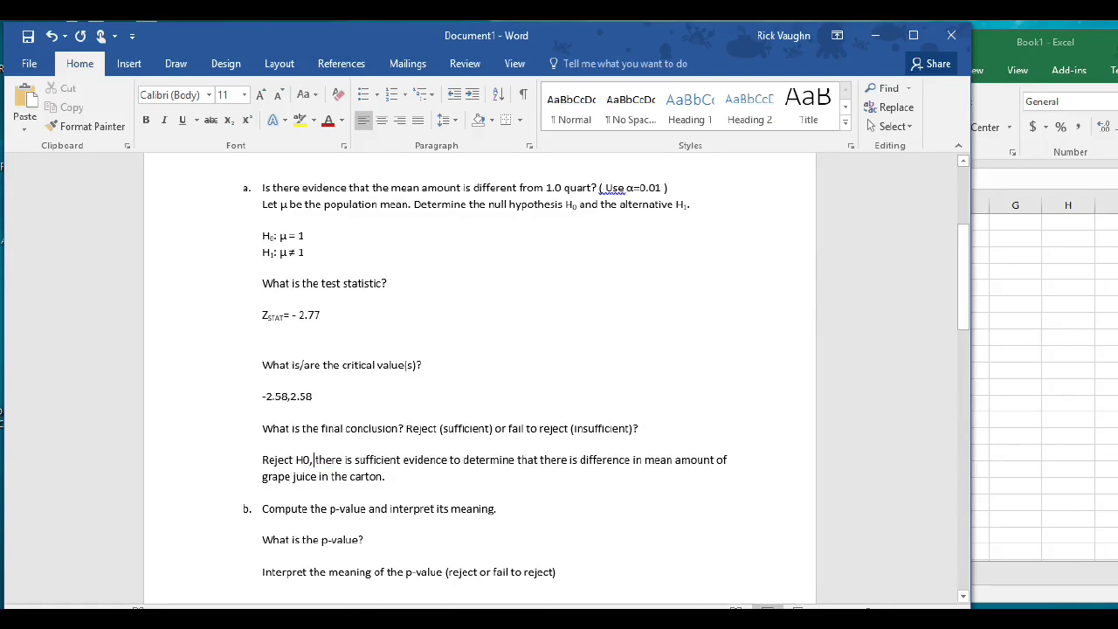
{"action": "scroll", "coordinate": [559, 375], "scroll_direction": "down", "scroll_amount": 2}
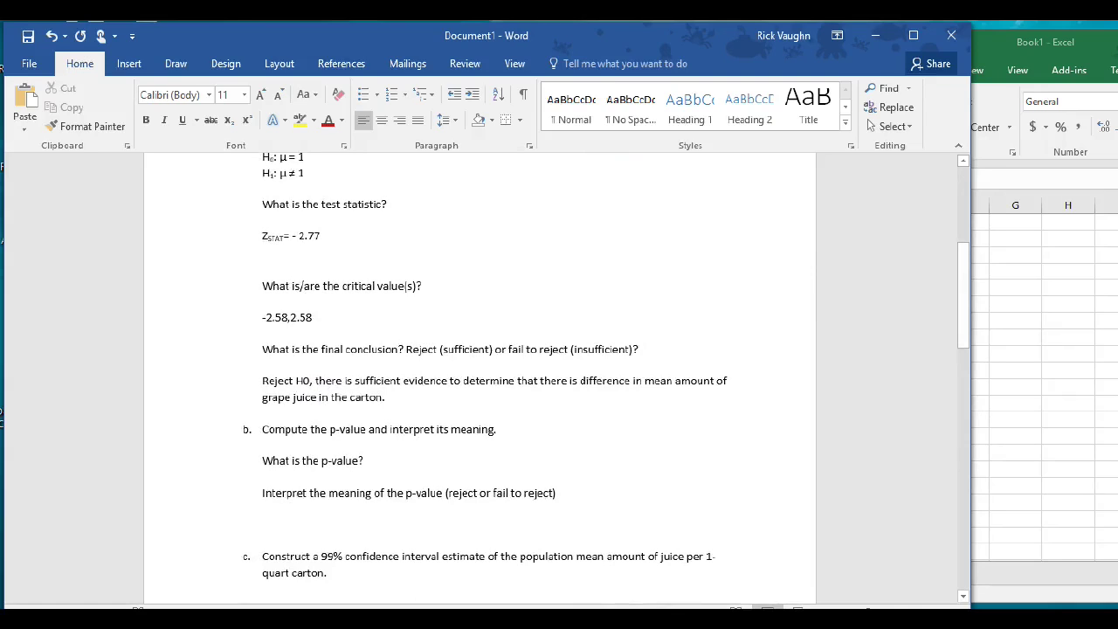
{"action": "left_click", "coordinate": [364, 460]}
{"action": "key", "text": "Return"}
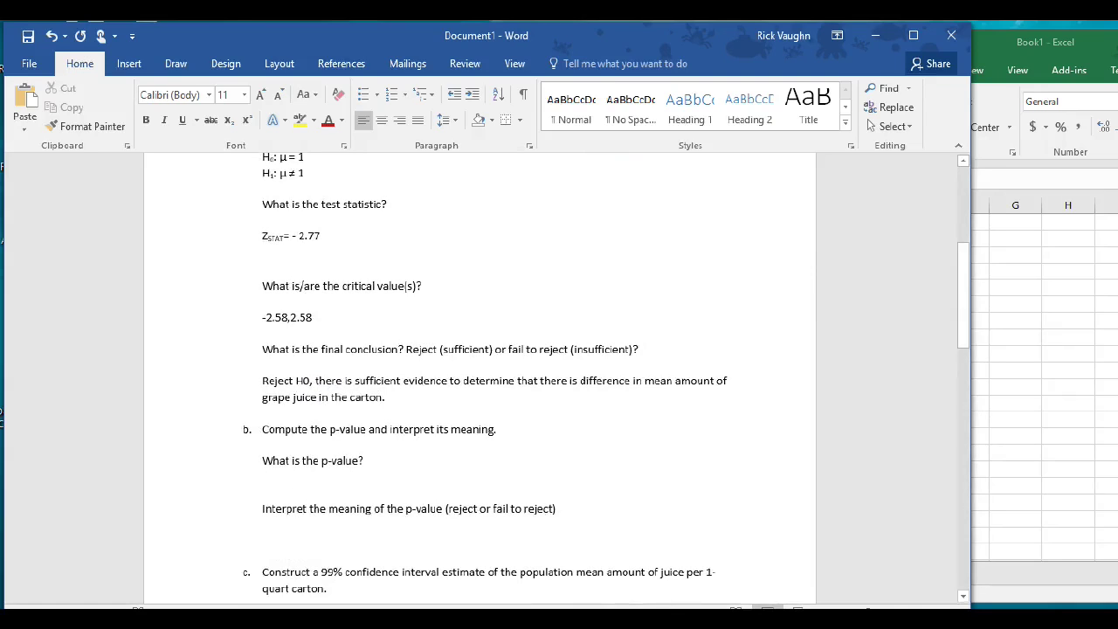
- Switch to the Excel workbook and label cell A9 "p-value"
{"action": "key", "text": "alt+Tab"}
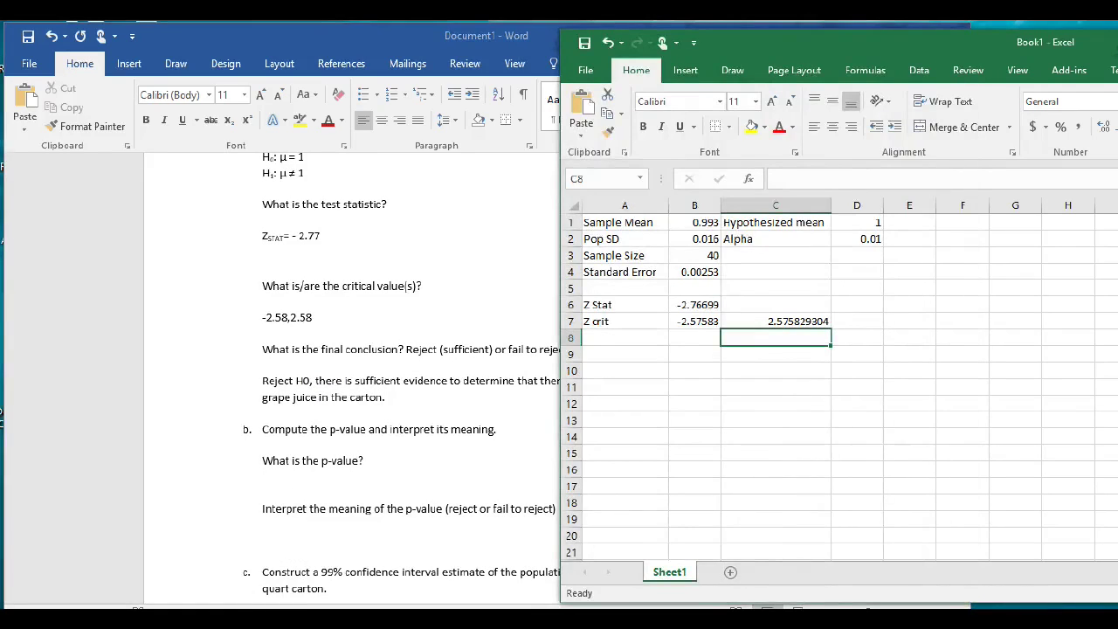
{"action": "left_click", "coordinate": [623, 354]}
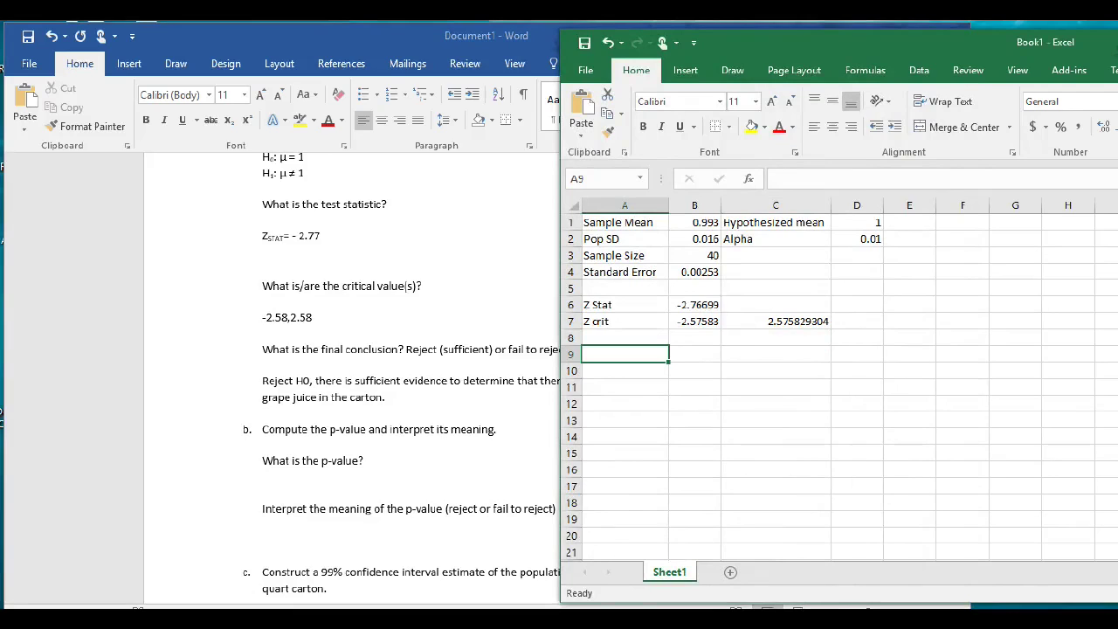
{"action": "type", "text": "p-value"}
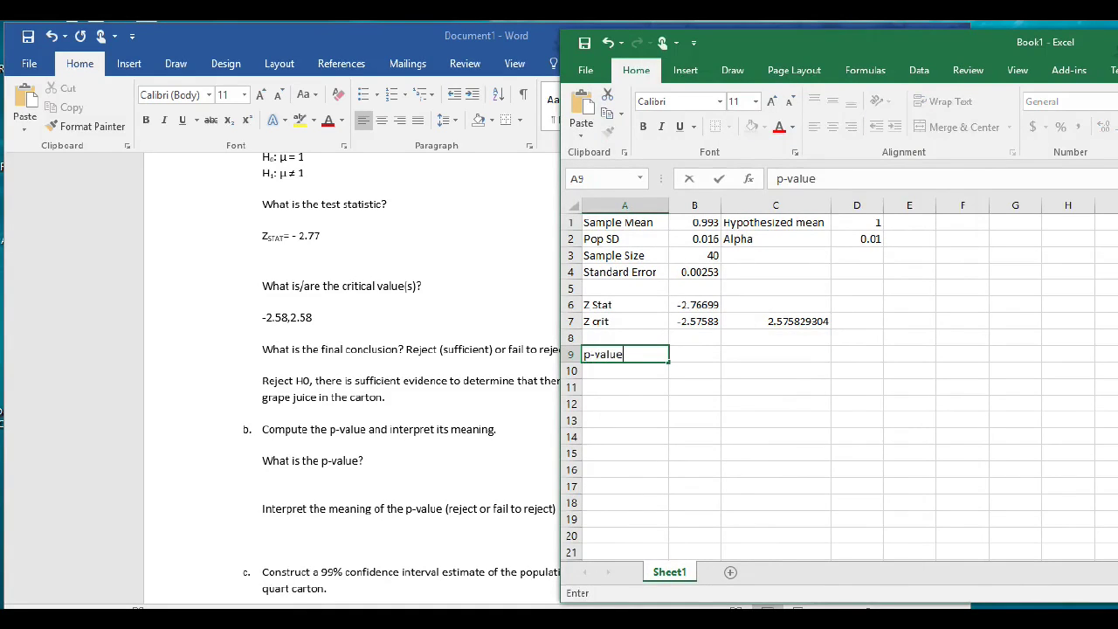
{"action": "key", "text": "Tab"}
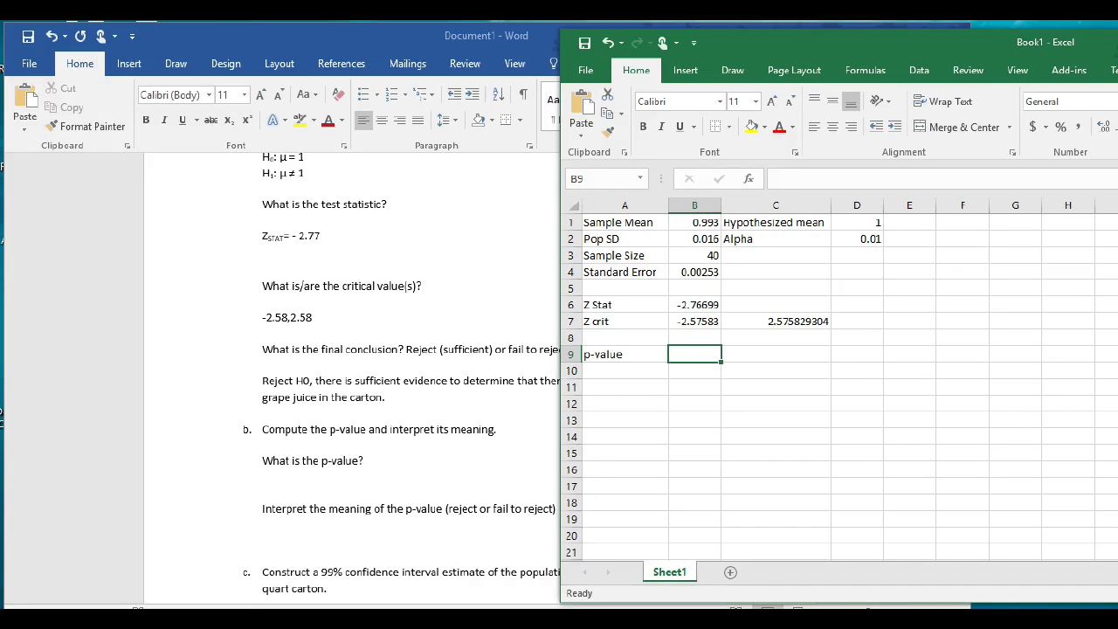
- Try to calculate the normal probability of the Z Stat in B9 with the formula =NORM.DIST(B6,0,1)
{"action": "type", "text": "=nr"}
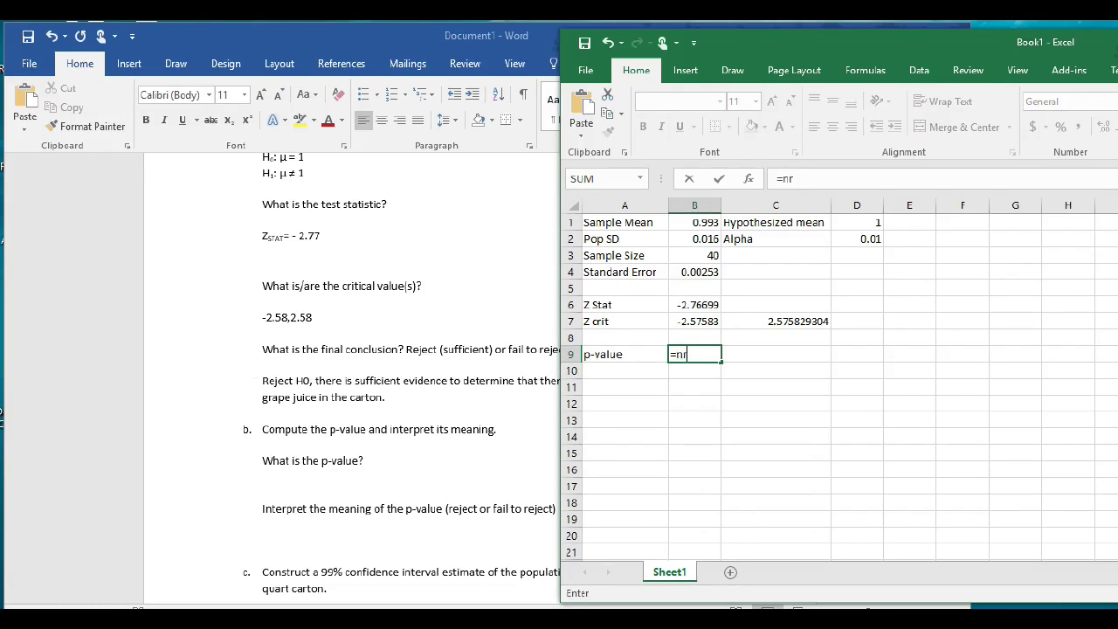
{"action": "key", "text": "BackSpace"}
{"action": "type", "text": "orm."}
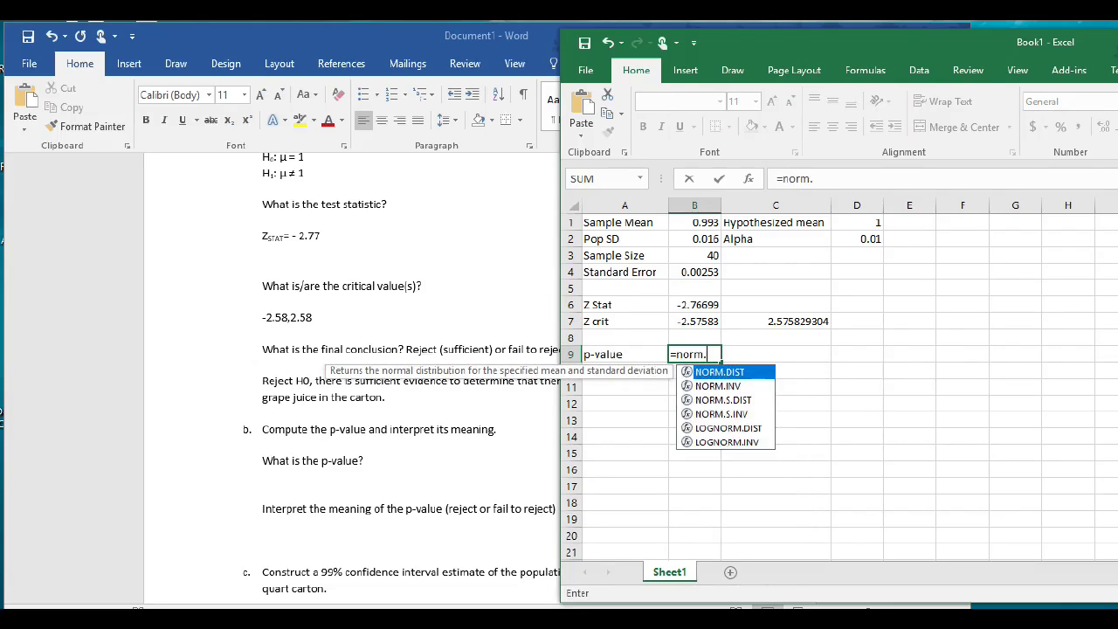
{"action": "type", "text": "dist"}
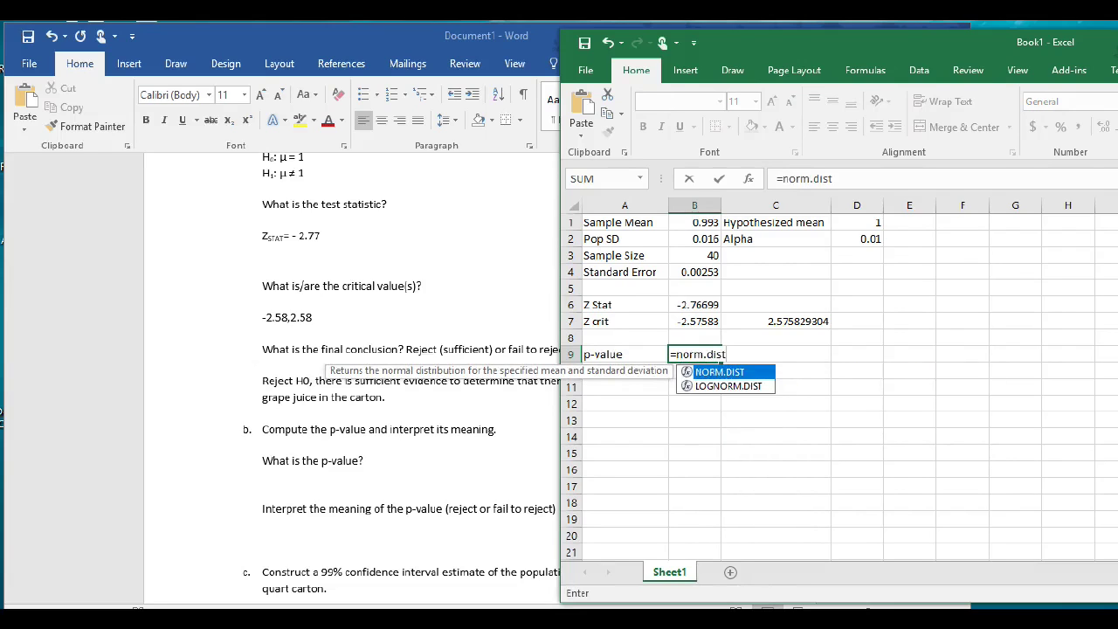
{"action": "type", "text": "("}
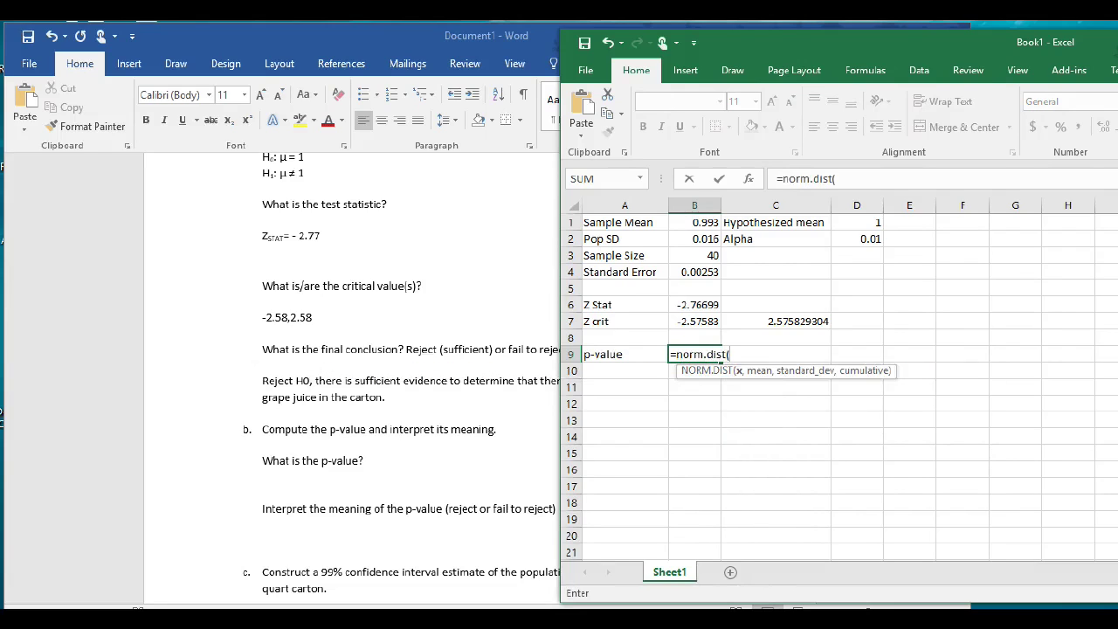
{"action": "left_click", "coordinate": [694, 305]}
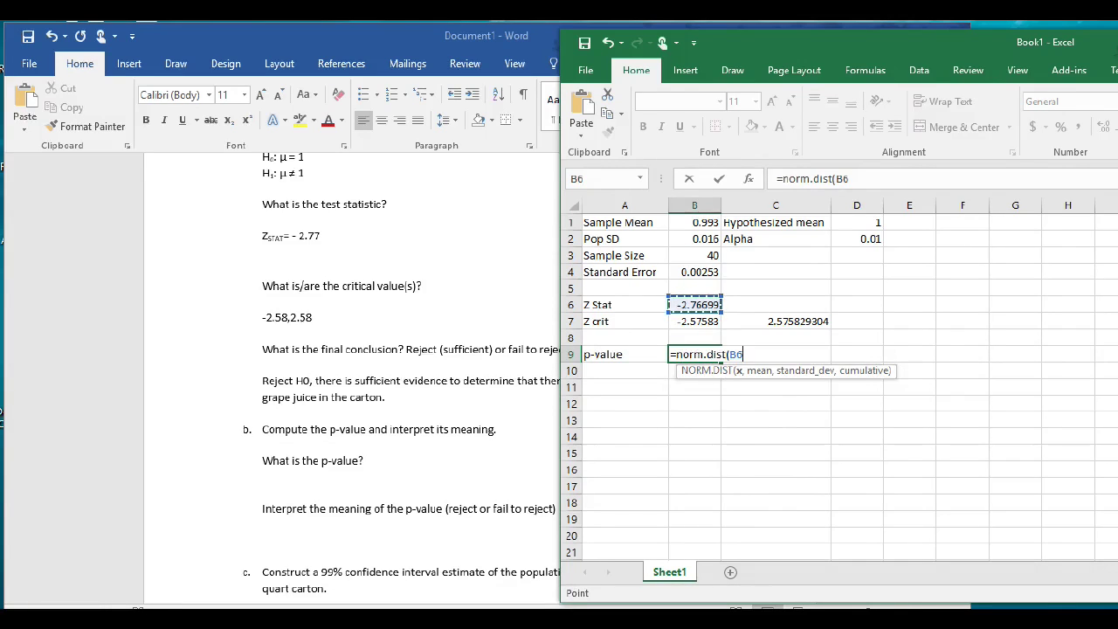
{"action": "type", "text": ",0,1)"}
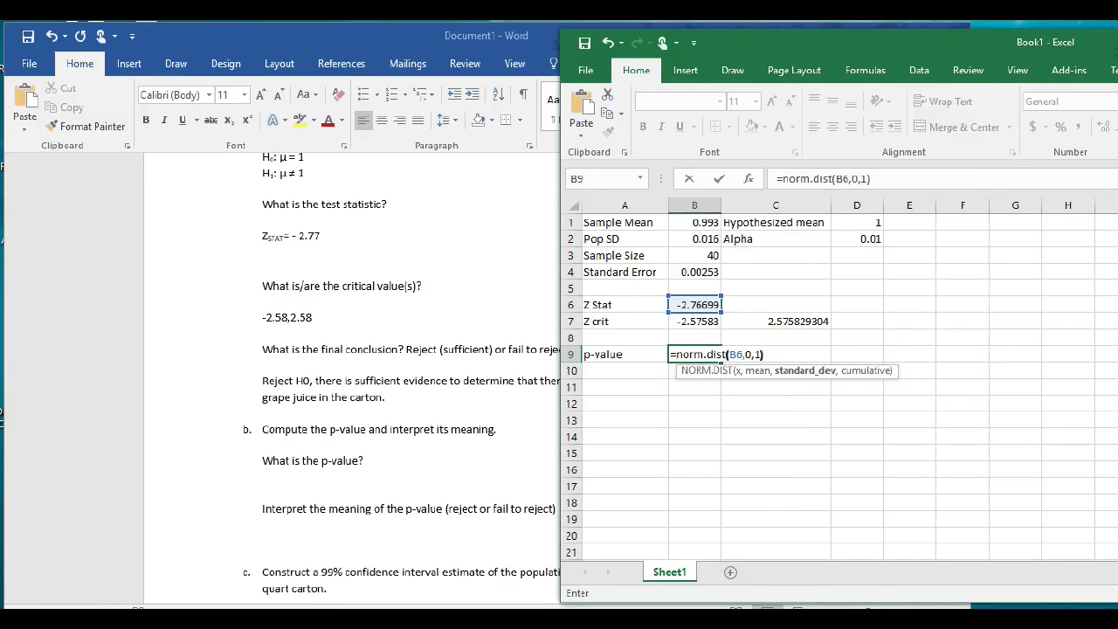
{"action": "key", "text": "Return"}
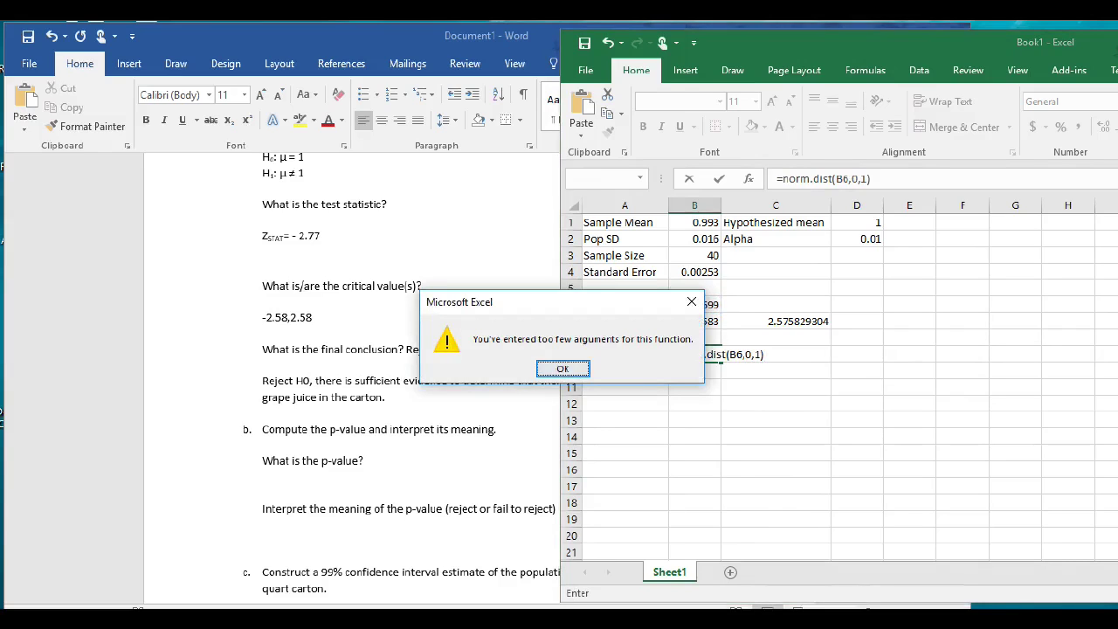
- Correct the p-value formula in B9 to the two-tailed version =2*NORM.DIST(B6,0,1,TRUE)
{"action": "key", "text": "Return"}
{"action": "key", "text": "Left"}
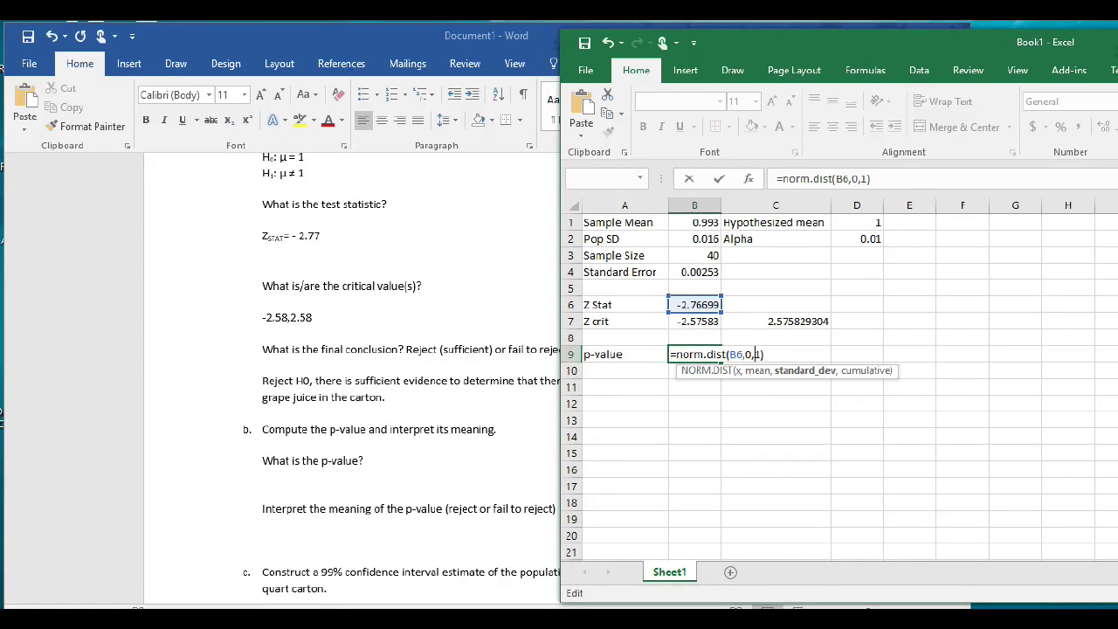
{"action": "type", "text": ",TRUE)"}
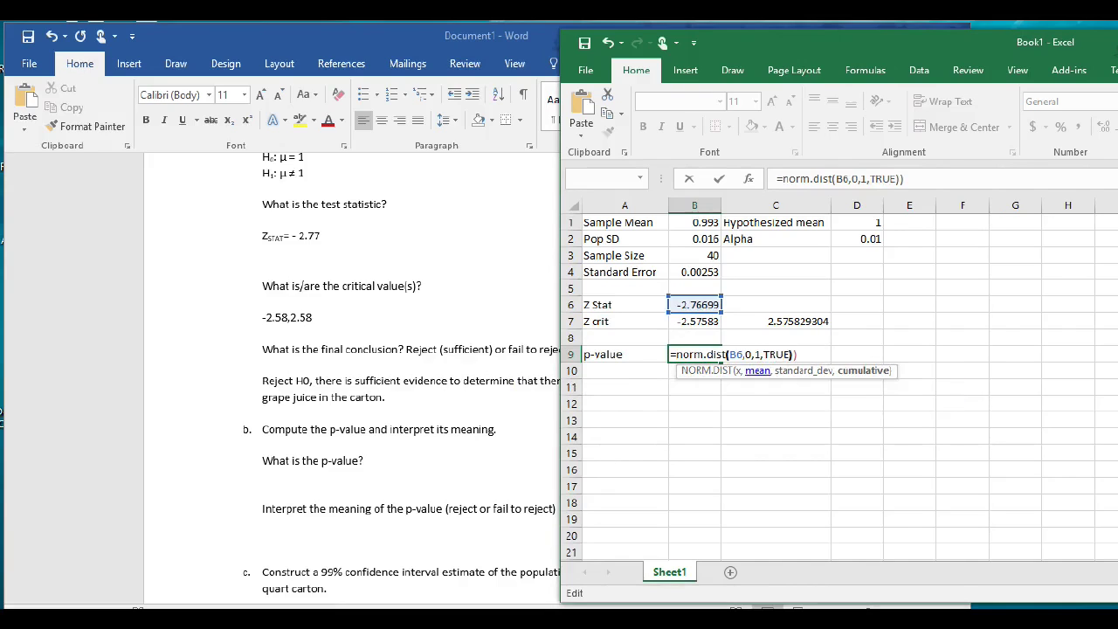
{"action": "key", "text": "Right"}
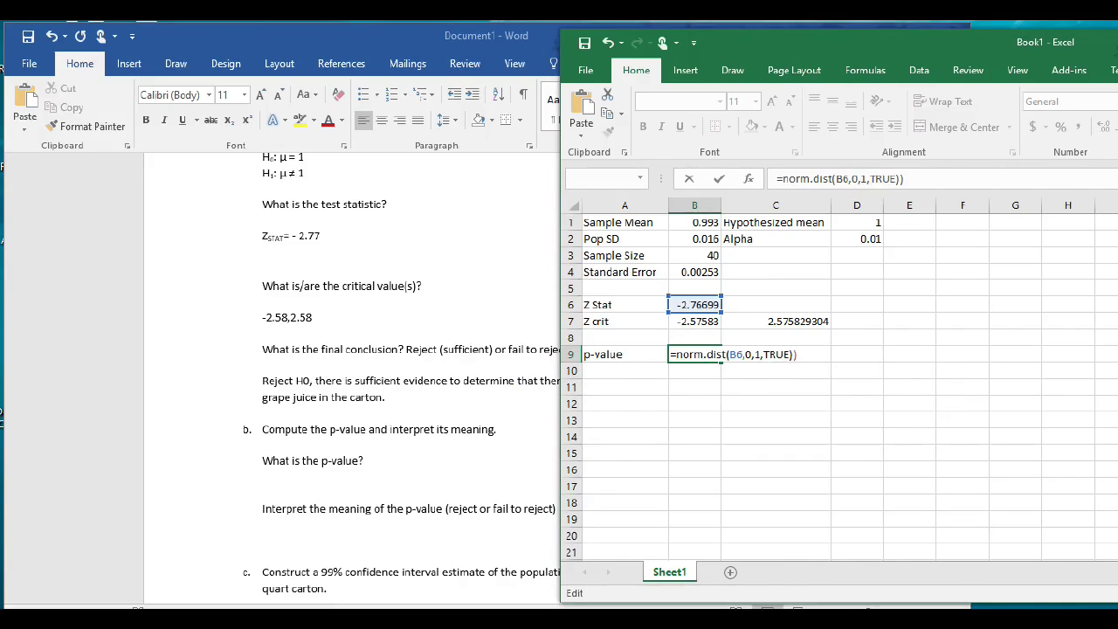
{"action": "key", "text": "BackSpace"}
{"action": "left_click", "coordinate": [675, 354]}
{"action": "type", "text": "2*"}
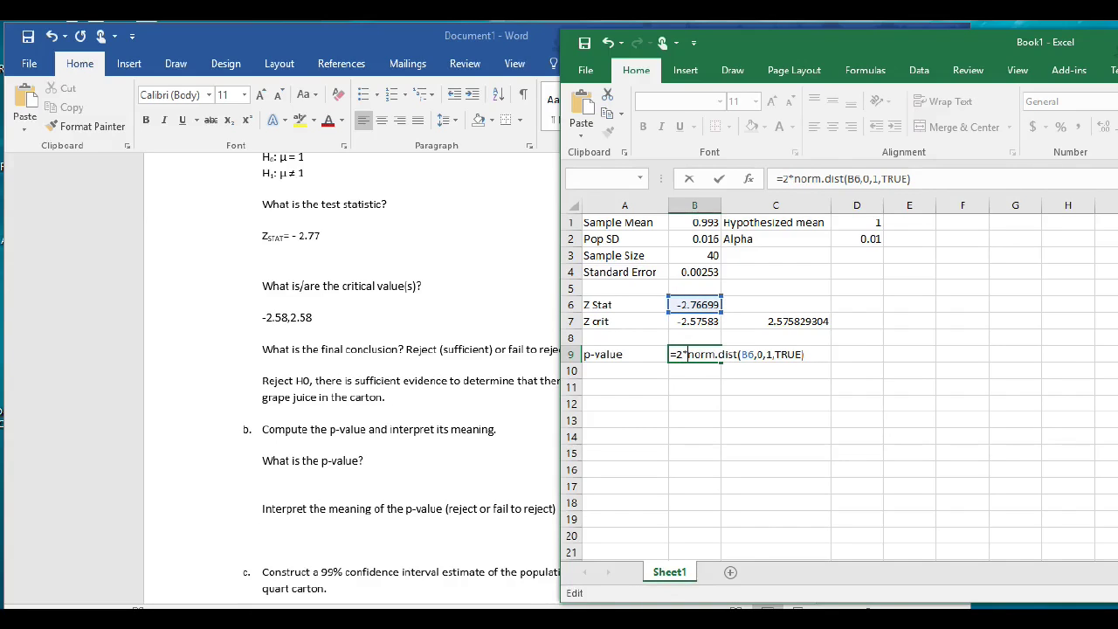
{"action": "key", "text": "Return"}
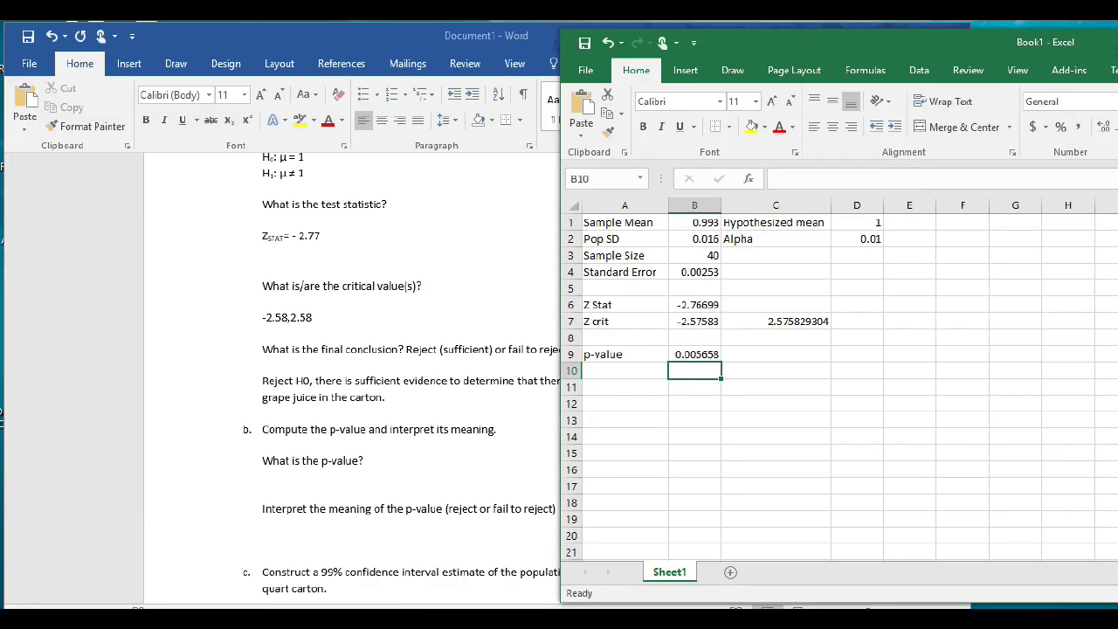
- Switch to the Word document and answer part b with "P = 0.006" and the interpretation "Since 0.006 < 0.01 (p < alpha),we reject H0."
{"action": "left_click", "coordinate": [263, 477]}
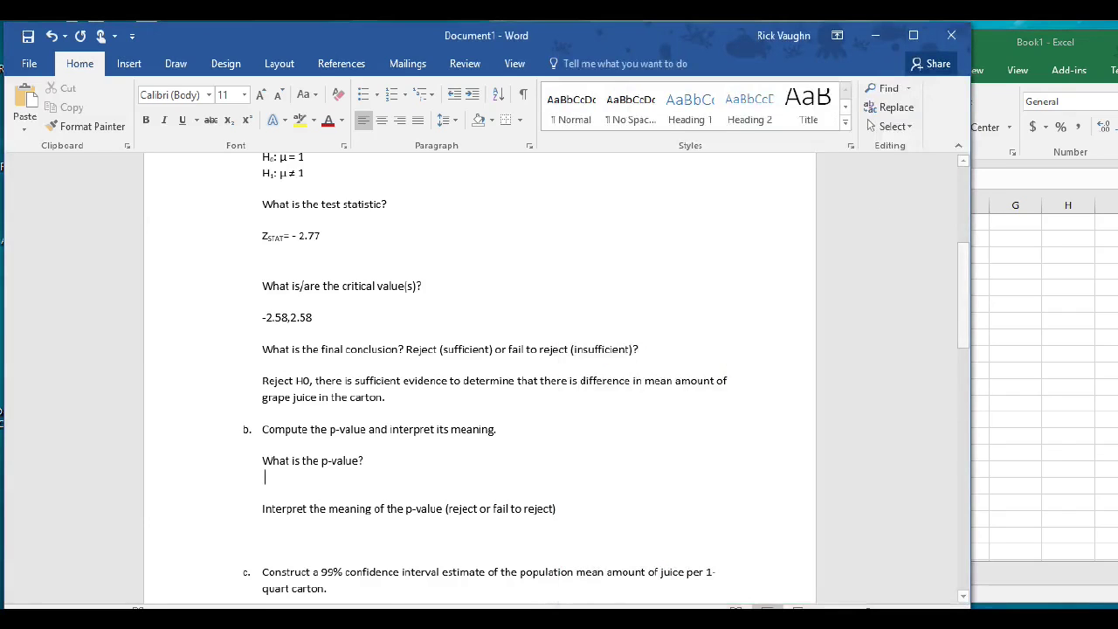
{"action": "type", "text": "P = 0.006"}
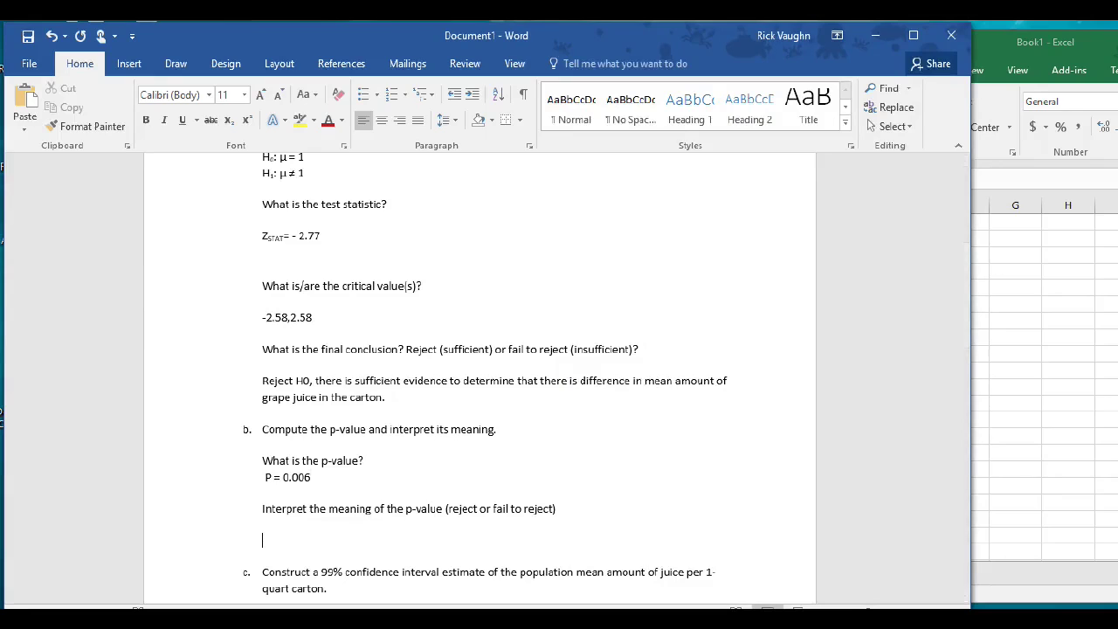
{"action": "type", "text": "Since"}
{"action": "type", "text": "0.006 < 0.01(p < alph"}
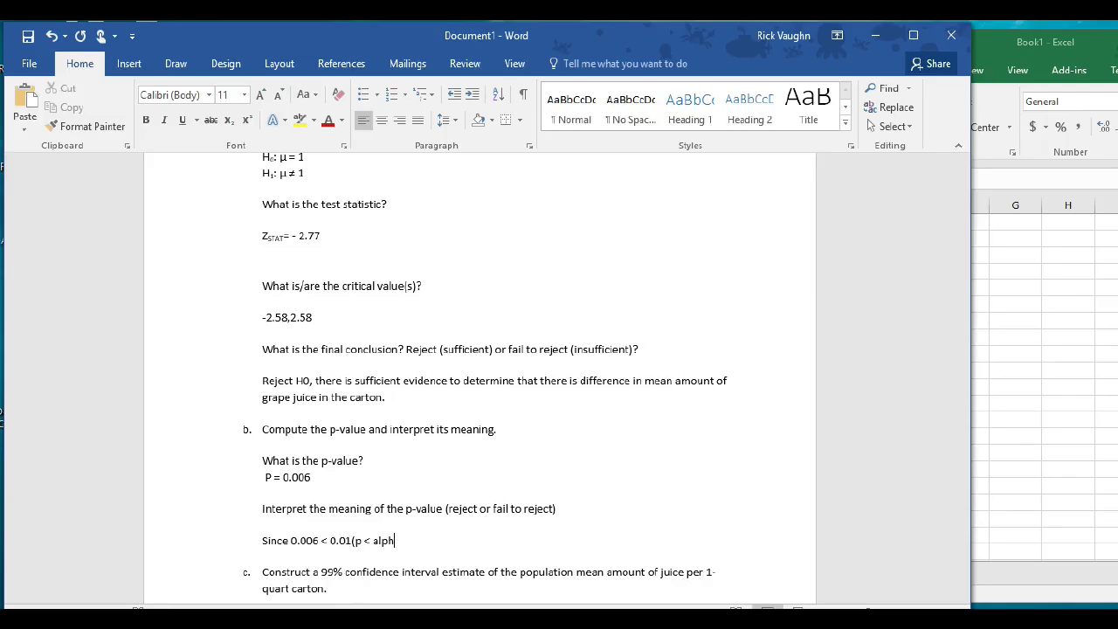
{"action": "type", "text": "a) ,we reject H"}
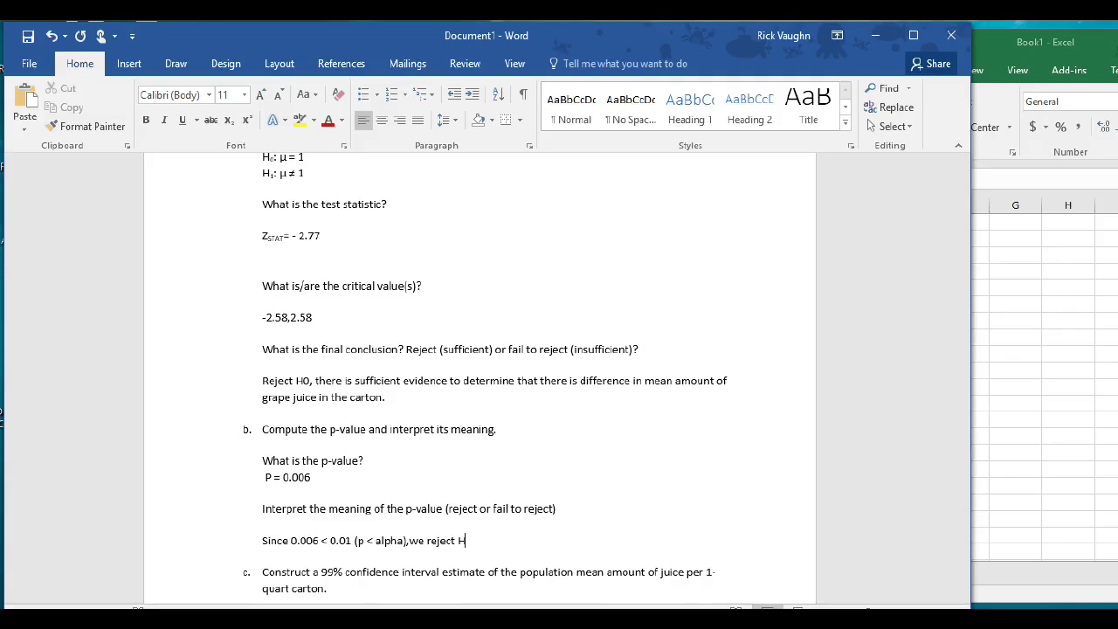
{"action": "type", "text": "0."}
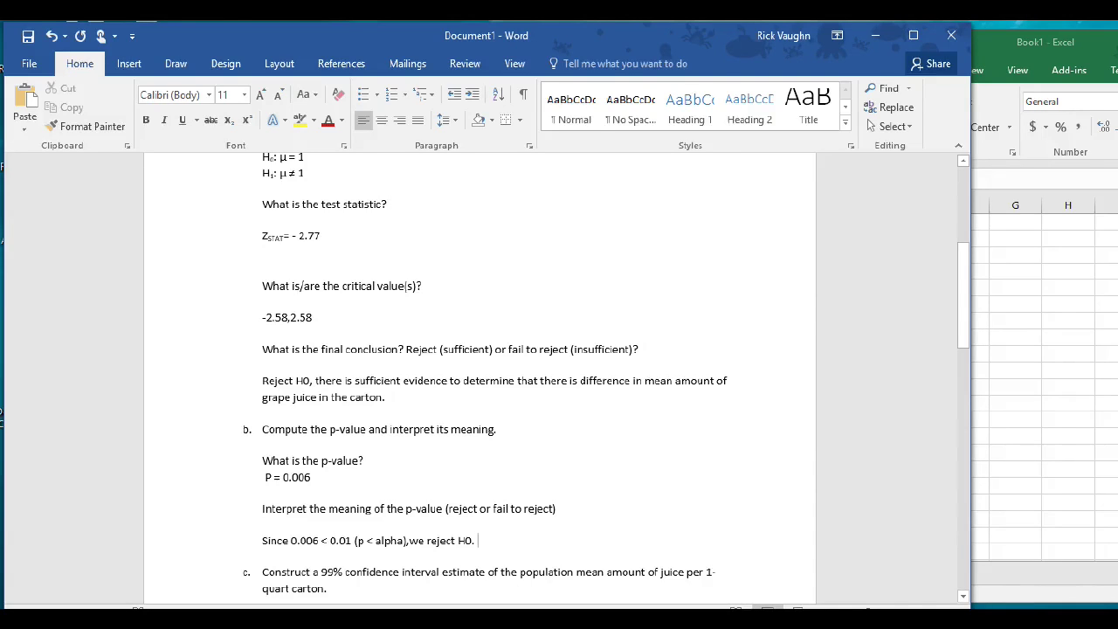
- Switch to the Excel workbook and label cell A11 "Confidence Low" and cell A12 "Conffidence High"
{"action": "scroll", "coordinate": [480, 376], "scroll_direction": "down", "scroll_amount": 3}
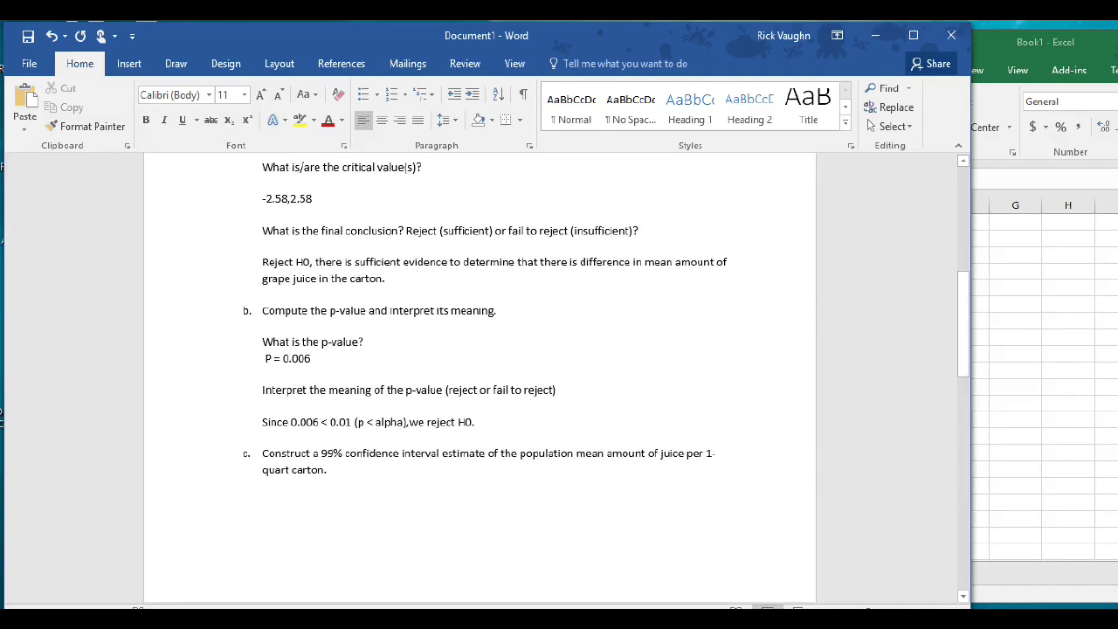
{"action": "left_click", "coordinate": [326, 469]}
{"action": "scroll", "coordinate": [479, 377], "scroll_direction": "down", "scroll_amount": 2}
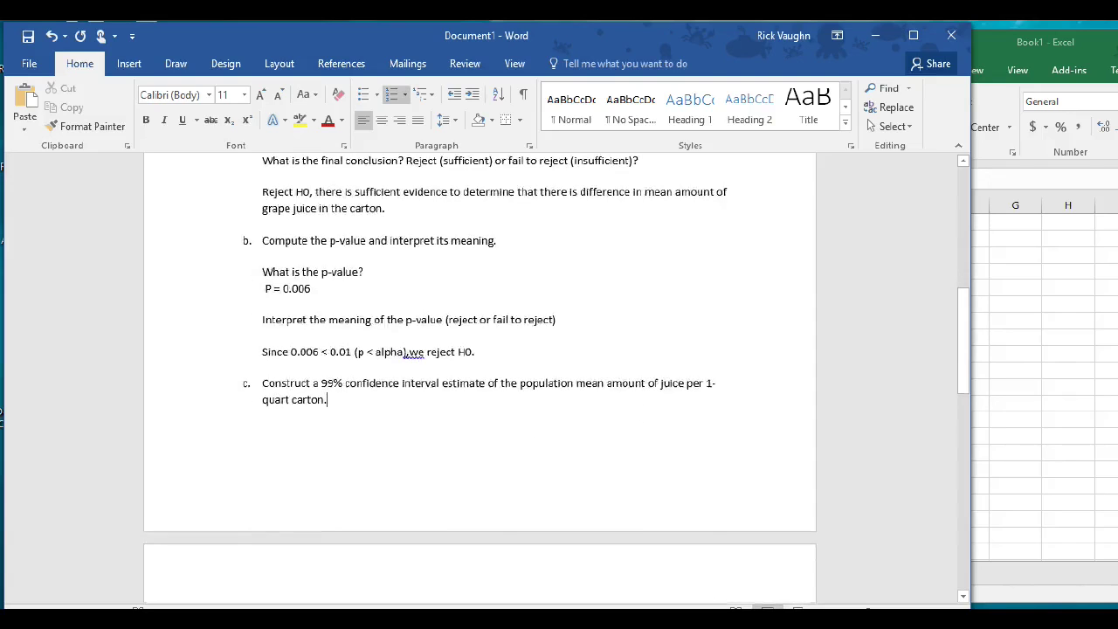
{"action": "scroll", "coordinate": [558, 371], "scroll_direction": "down", "scroll_amount": 2}
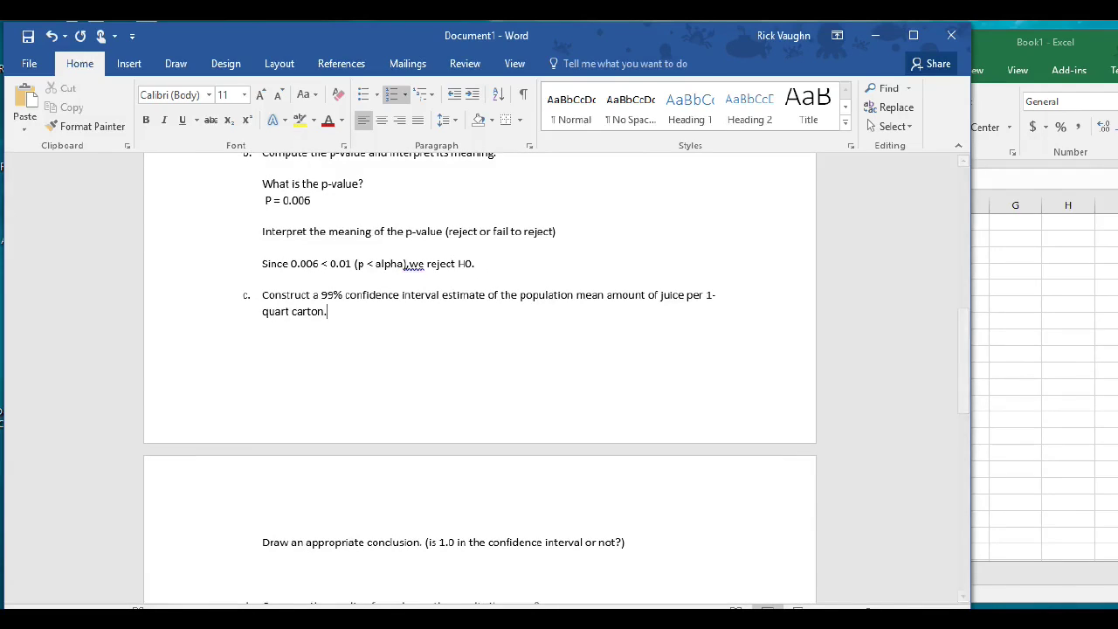
{"action": "key", "text": "alt+Tab"}
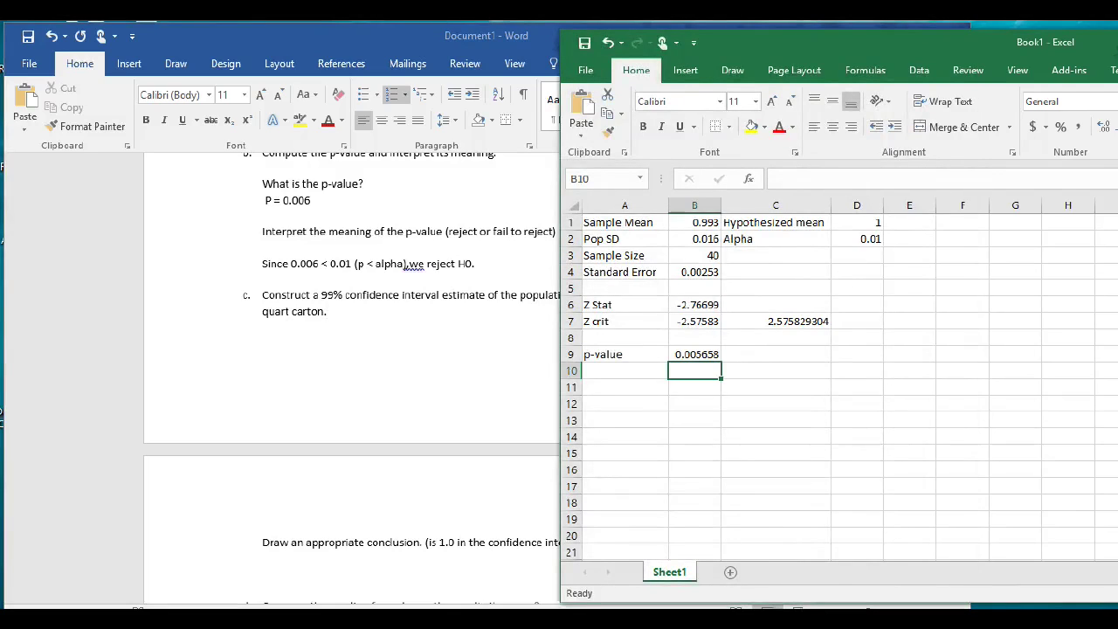
{"action": "left_click", "coordinate": [625, 387]}
{"action": "type", "text": "Con"}
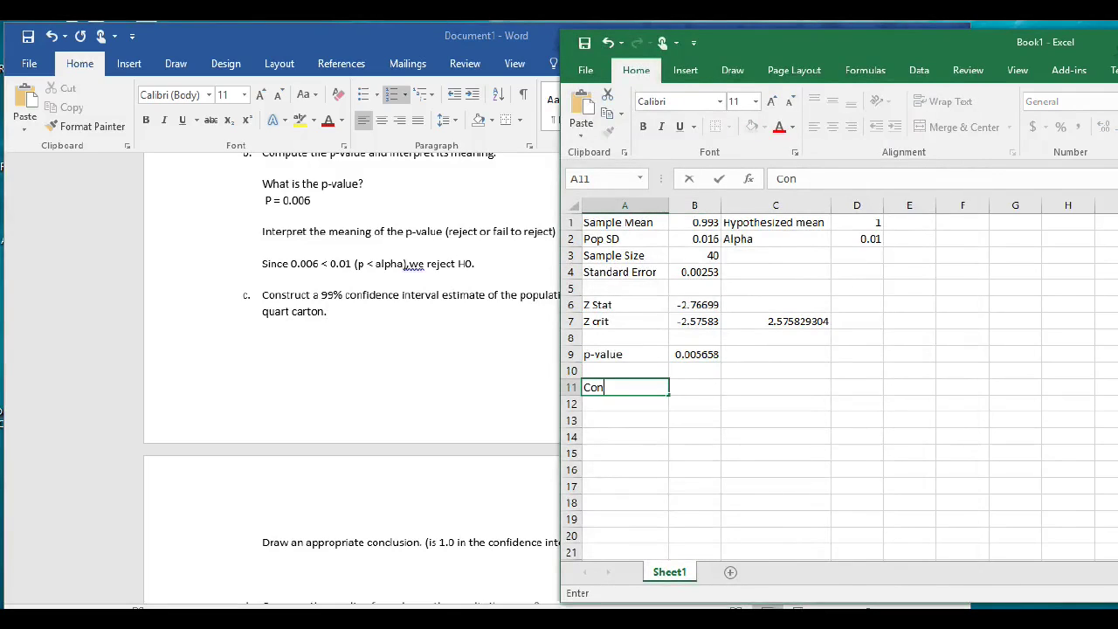
{"action": "type", "text": "fidence Low"}
{"action": "key", "text": "Return"}
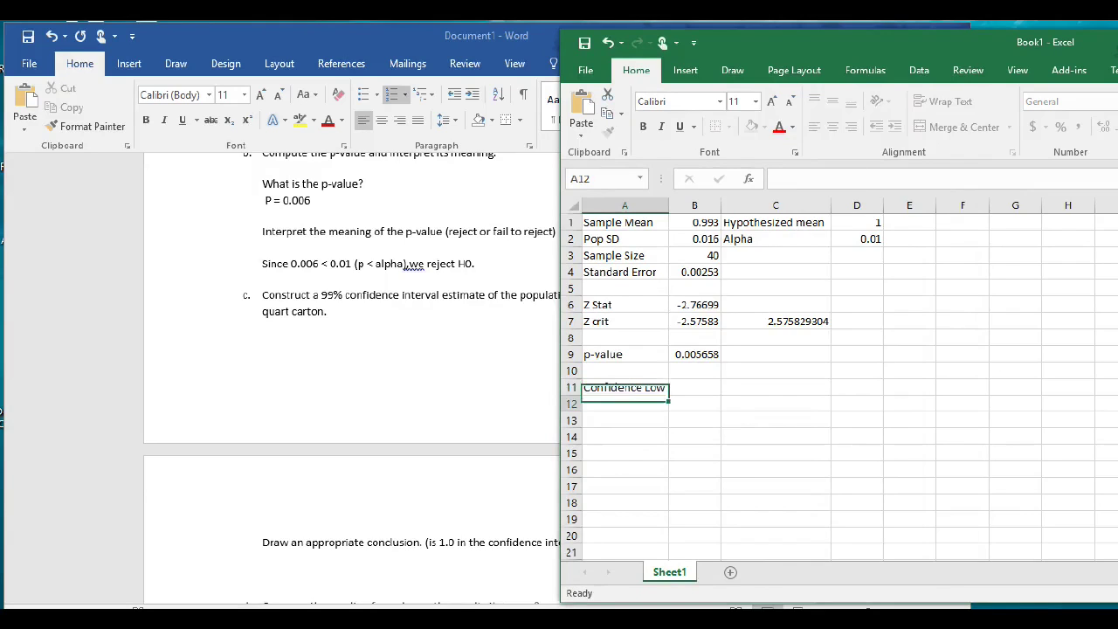
{"action": "type", "text": "Conf"}
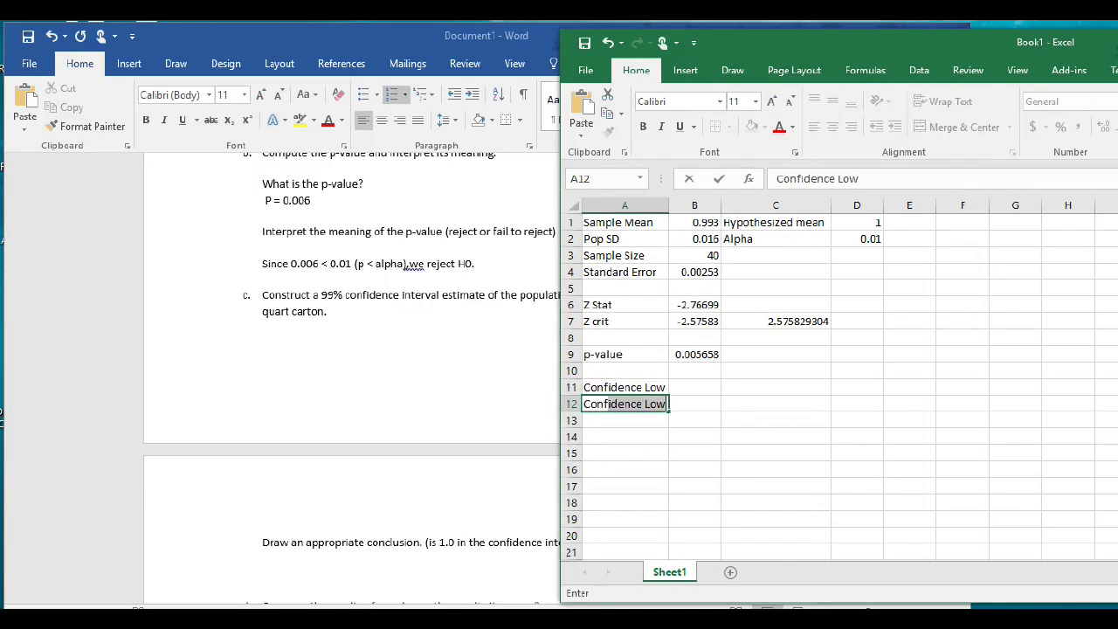
{"action": "type", "text": "fidence High"}
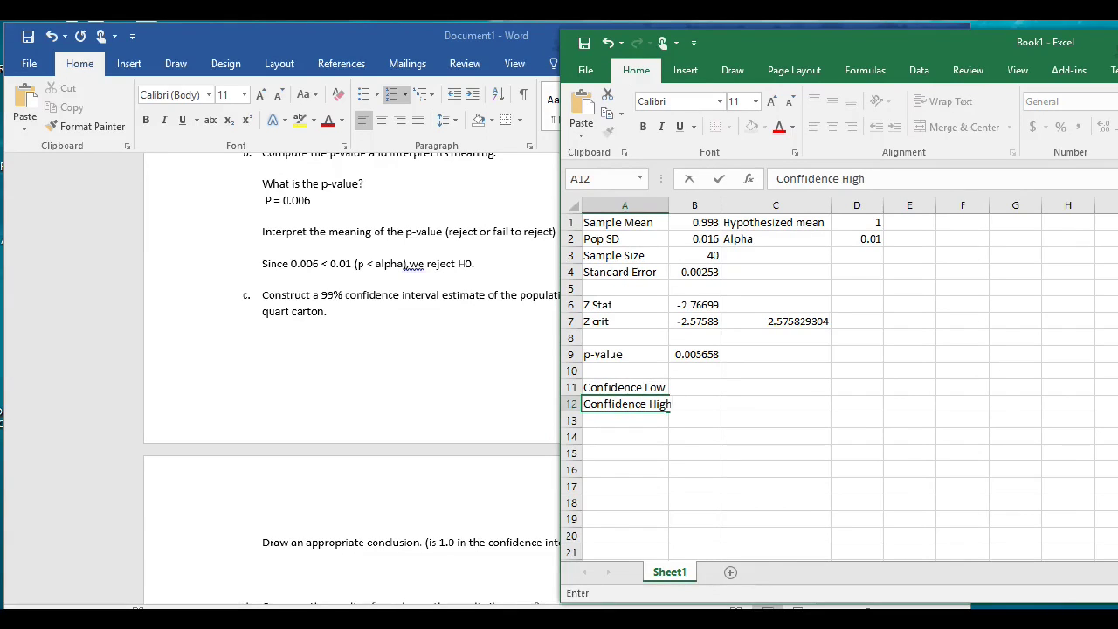
- Calculate the lower confidence limit in B11 with the formula =B1-C7*B4
{"action": "left_click", "coordinate": [694, 387]}
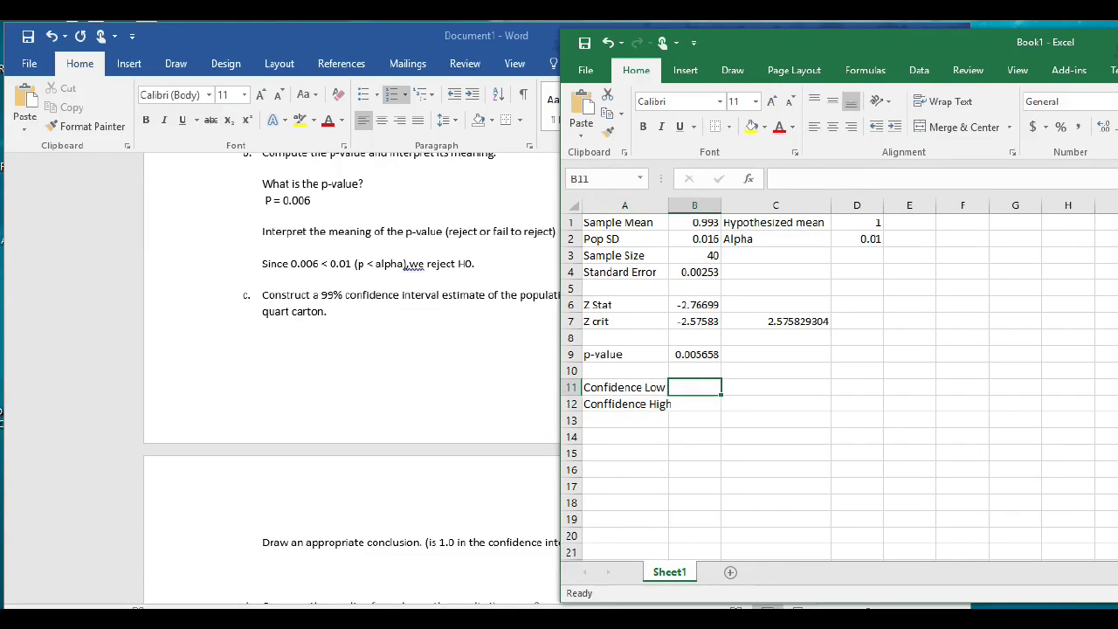
{"action": "type", "text": "="}
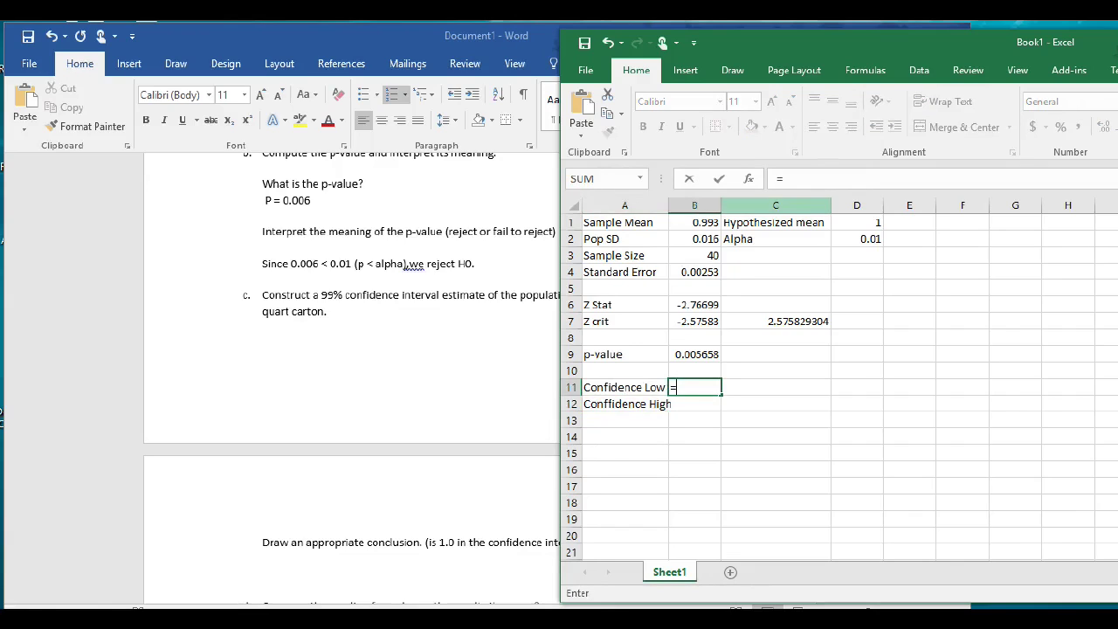
{"action": "left_click", "coordinate": [694, 222]}
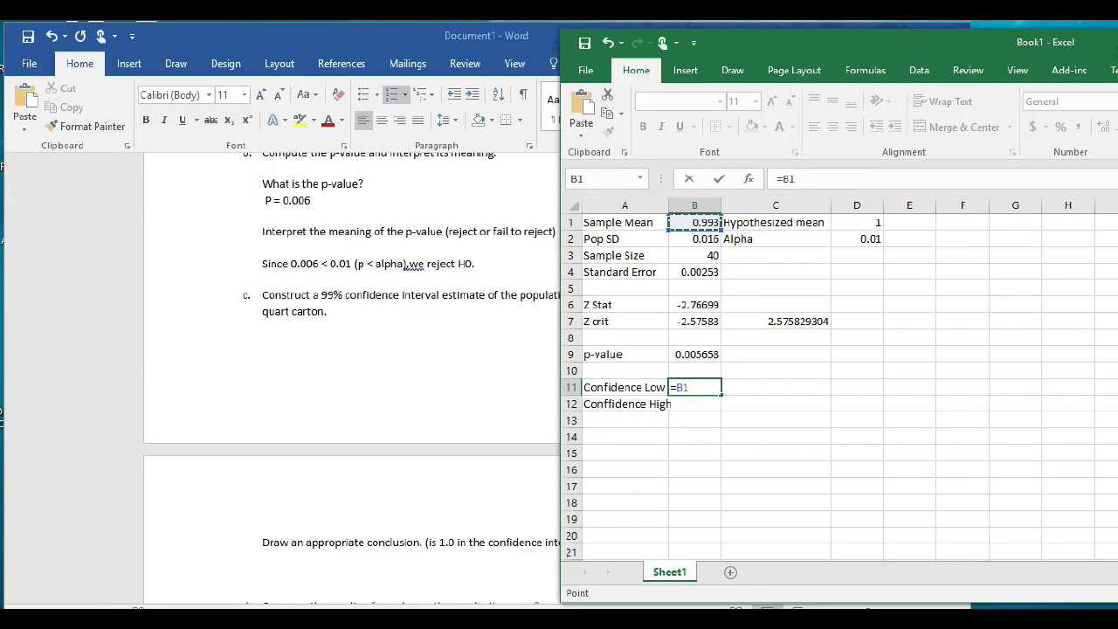
{"action": "type", "text": "-"}
{"action": "left_click", "coordinate": [775, 320]}
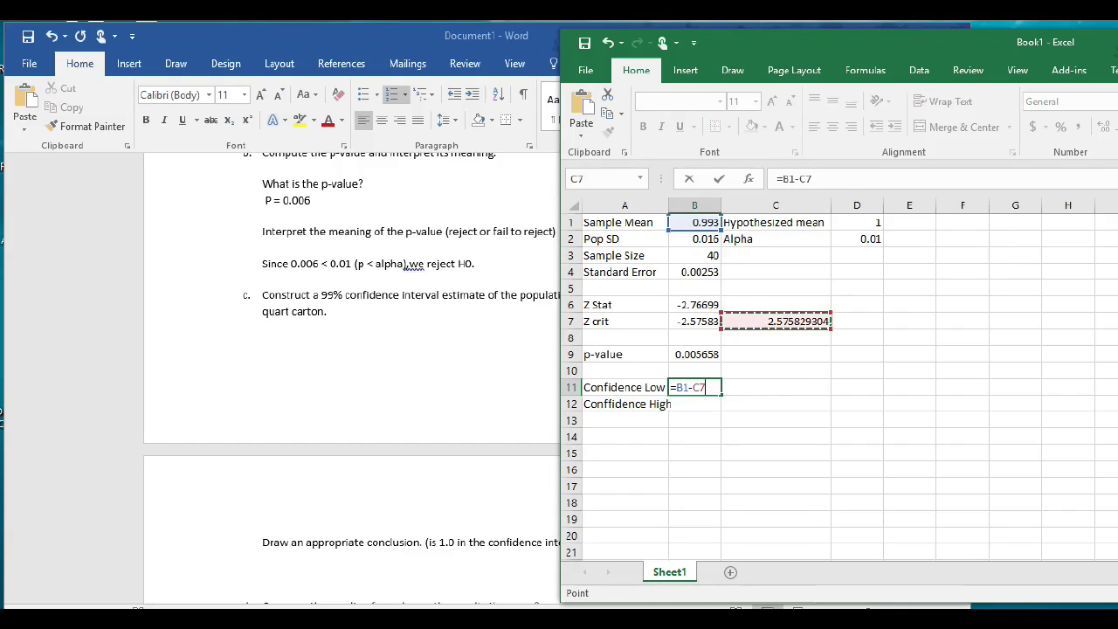
{"action": "type", "text": "*"}
{"action": "left_click", "coordinate": [695, 272]}
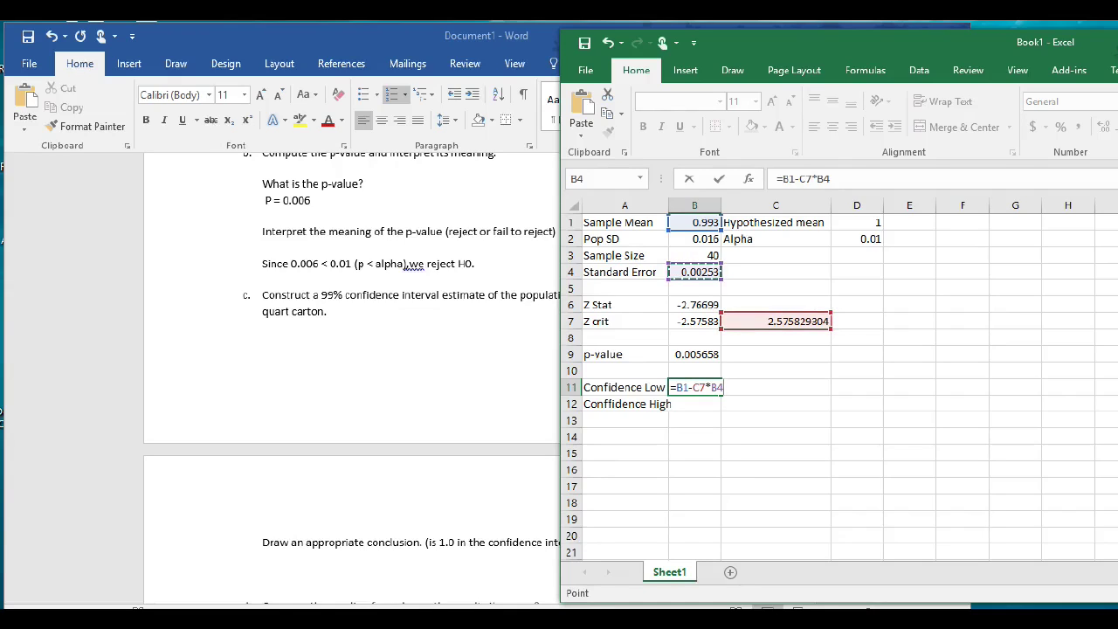
{"action": "key", "text": "Return"}
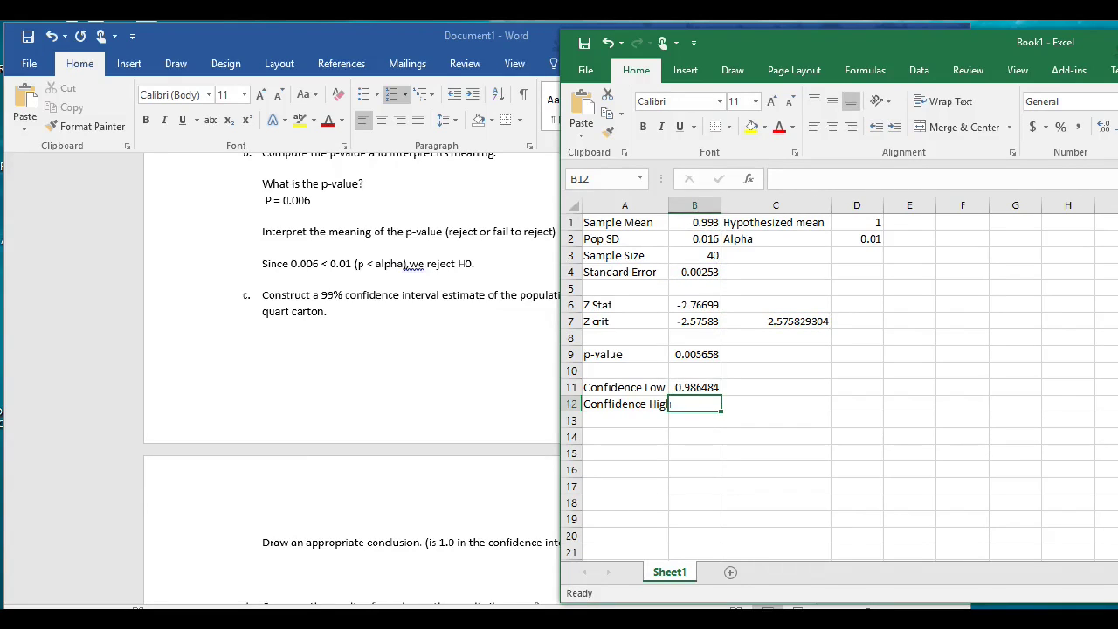
- Calculate the upper confidence limit in B12 with the formula =B1+C7*B4
{"action": "type", "text": "="}
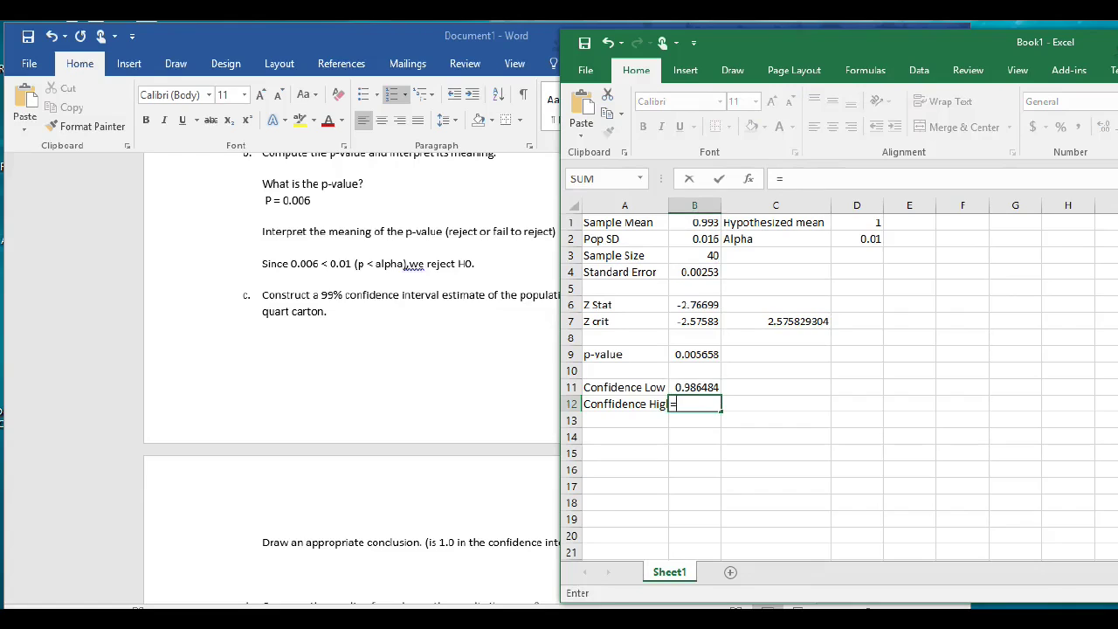
{"action": "left_click", "coordinate": [694, 222]}
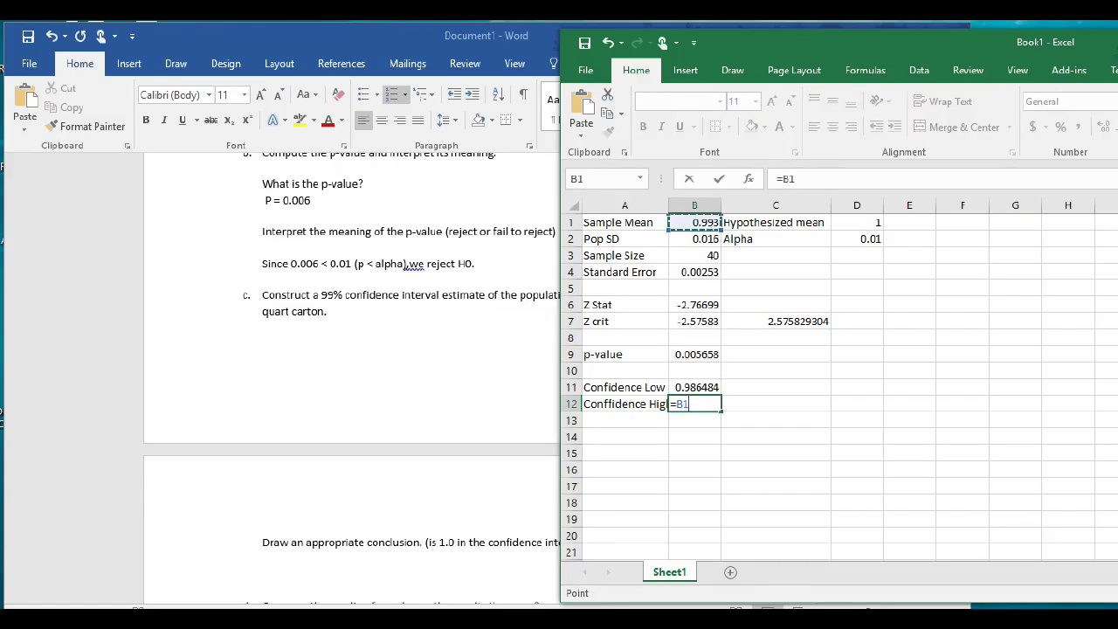
{"action": "type", "text": "+"}
{"action": "left_click", "coordinate": [775, 321]}
{"action": "type", "text": "*"}
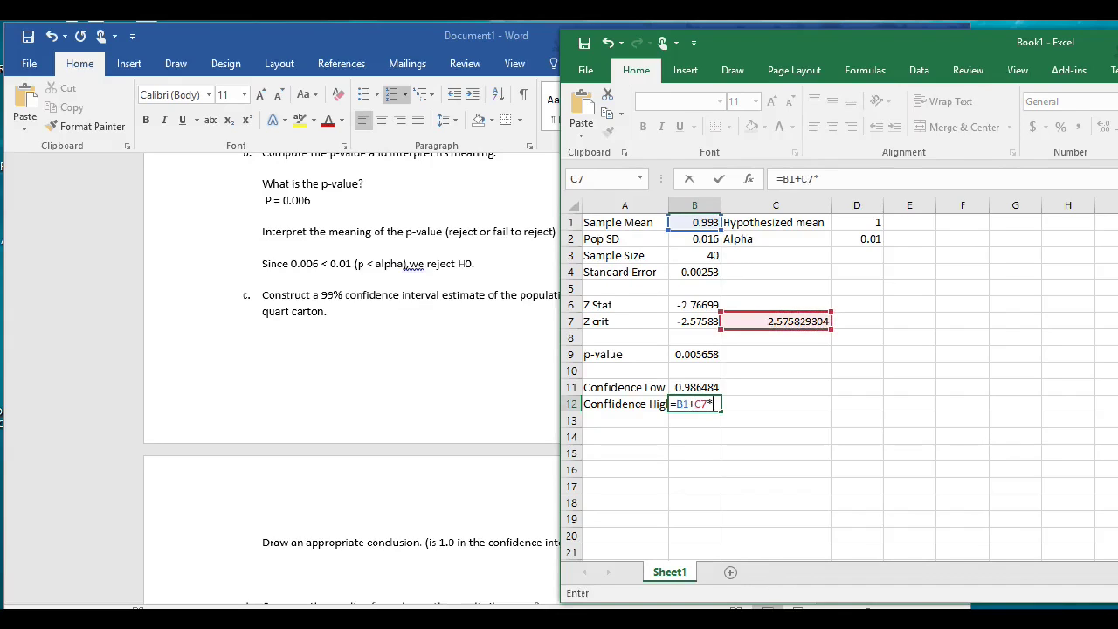
{"action": "type", "text": "B4"}
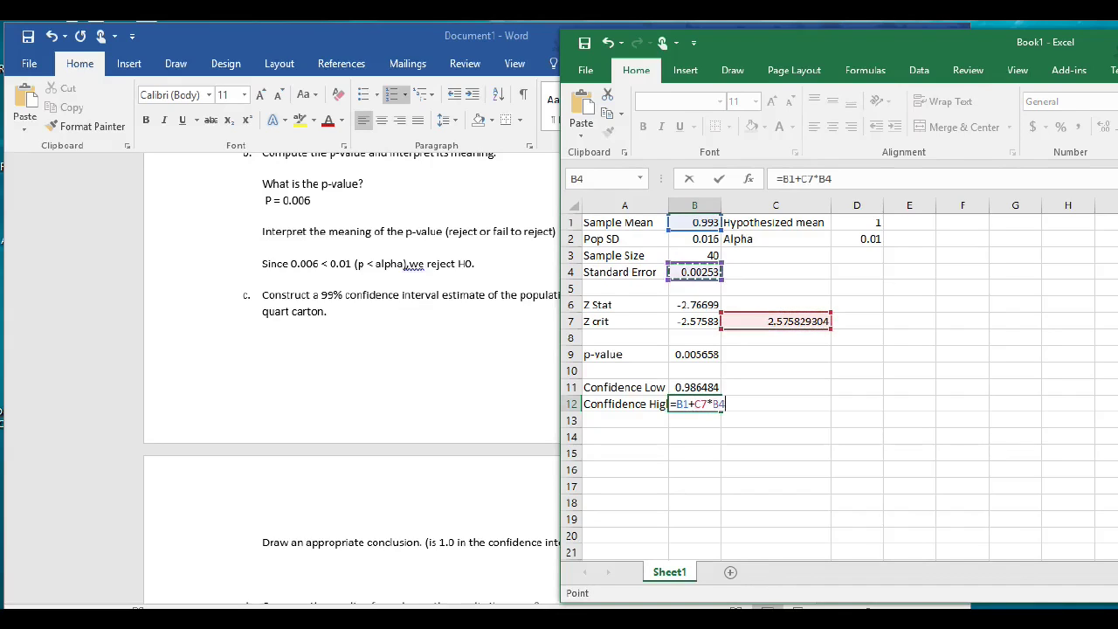
{"action": "key", "text": "Return"}
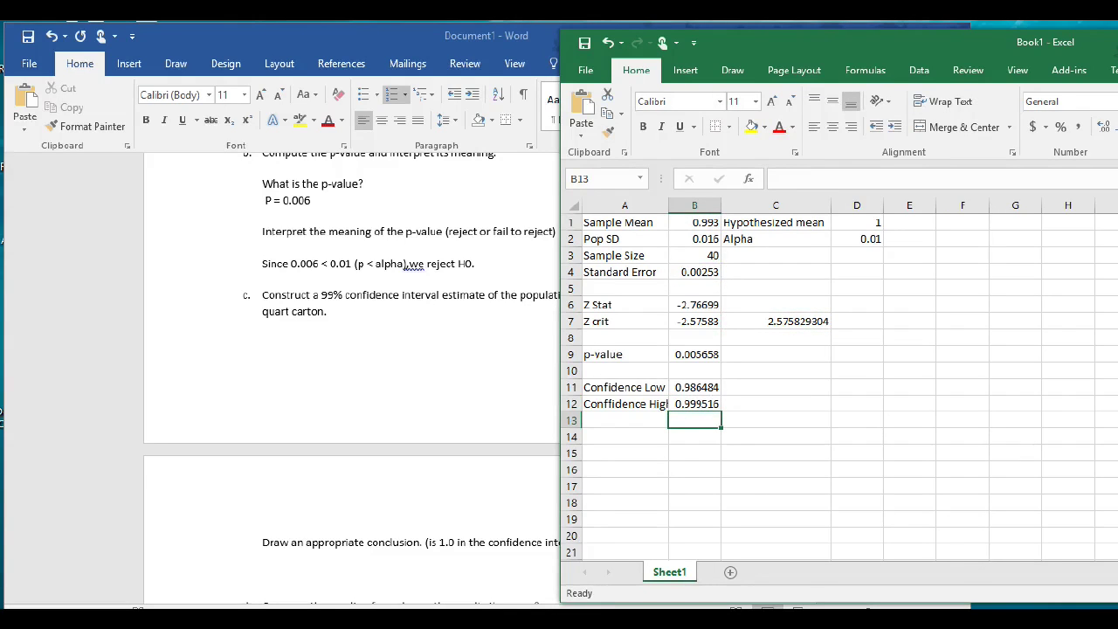
- Move the Excel window aside and enter the confidence interval "(0.986,0.9995)" on a new line below question c in the Word document
{"action": "left_click_drag", "start_coordinate": [821, 42], "coordinate": [900, 43]}
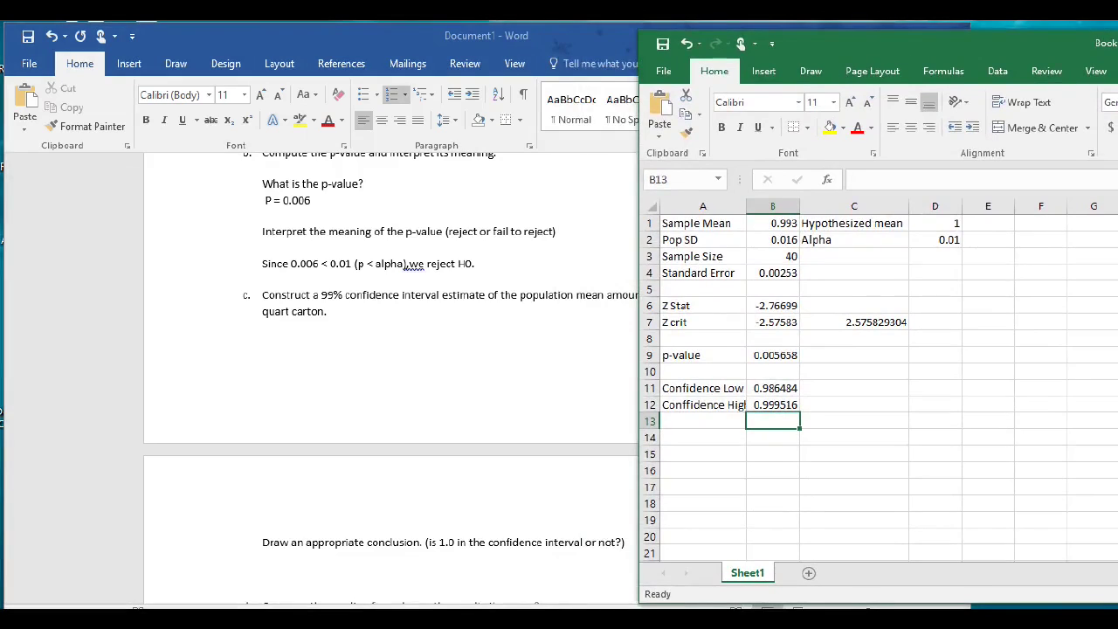
{"action": "left_click", "coordinate": [327, 311]}
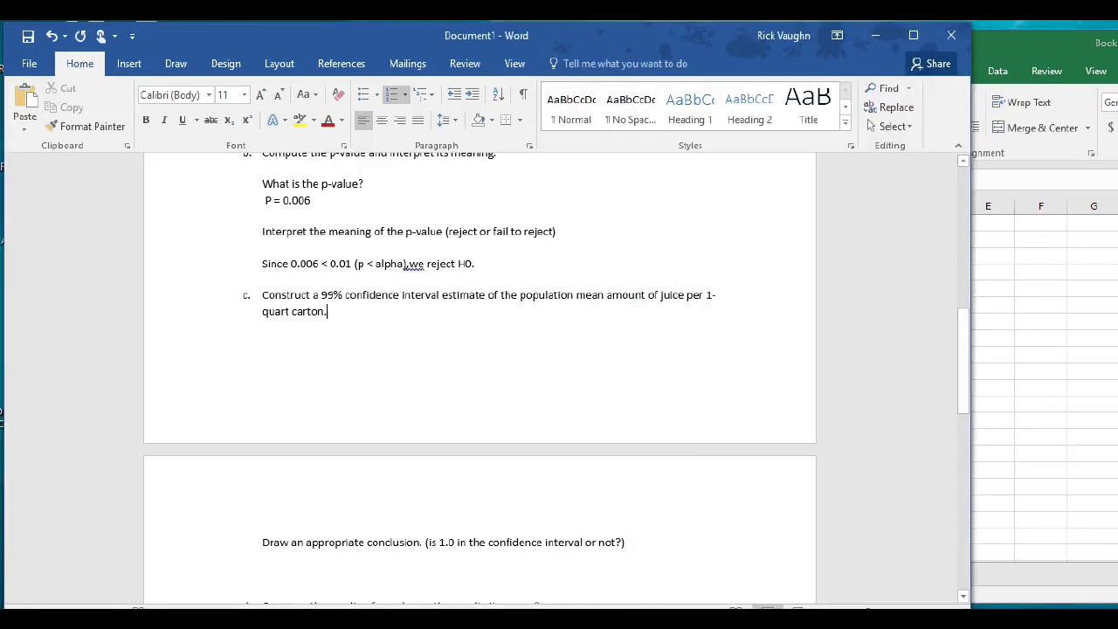
{"action": "key", "text": "Return"}
{"action": "key", "text": "BackSpace"}
{"action": "type", "text": "("}
{"action": "key", "text": "alt+Tab"}
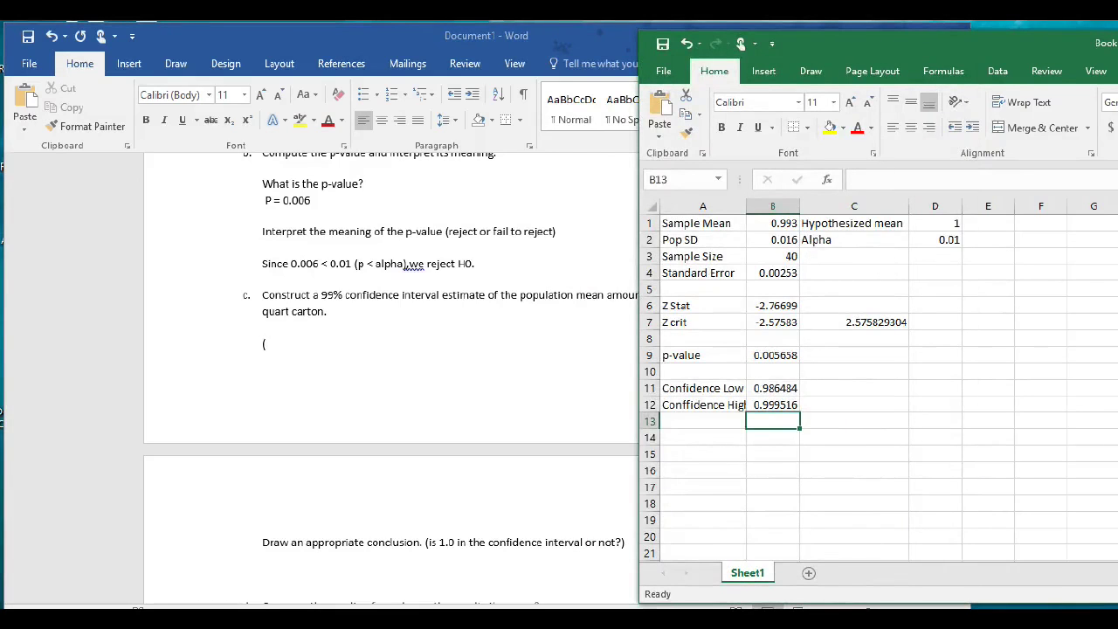
{"action": "key", "text": "alt+Tab"}
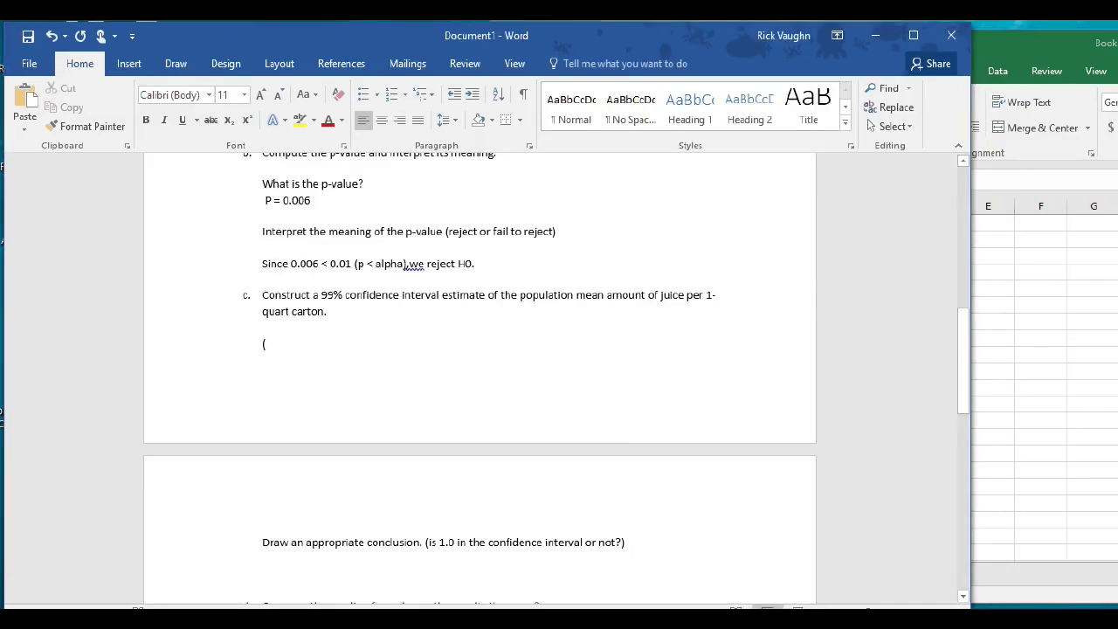
{"action": "type", "text": "0.986"}
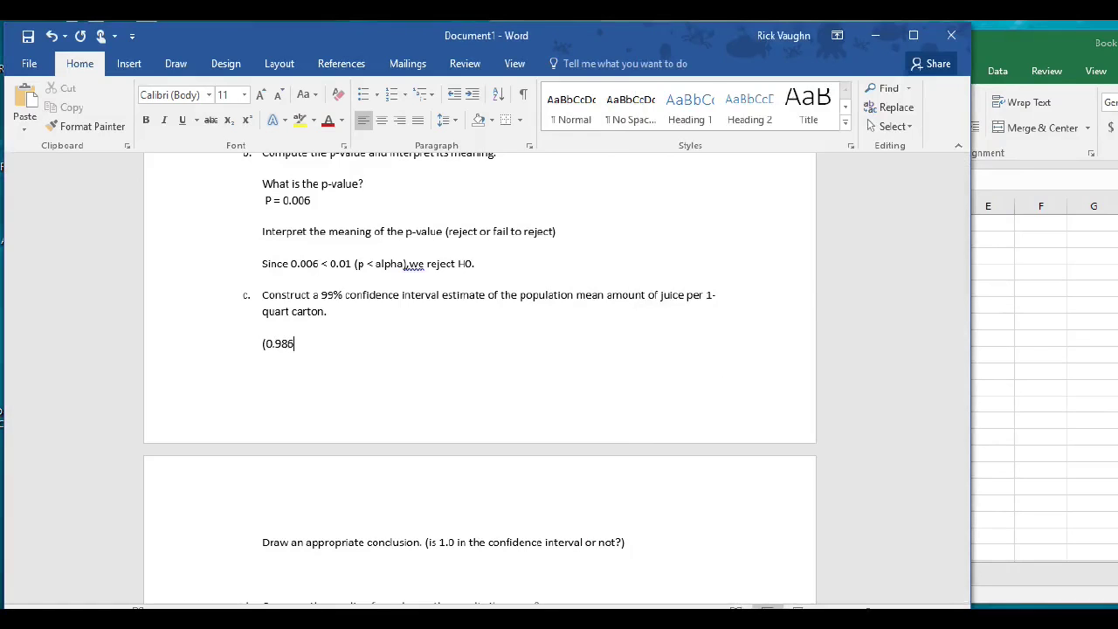
{"action": "type", "text": ","}
{"action": "key", "text": "alt+Tab"}
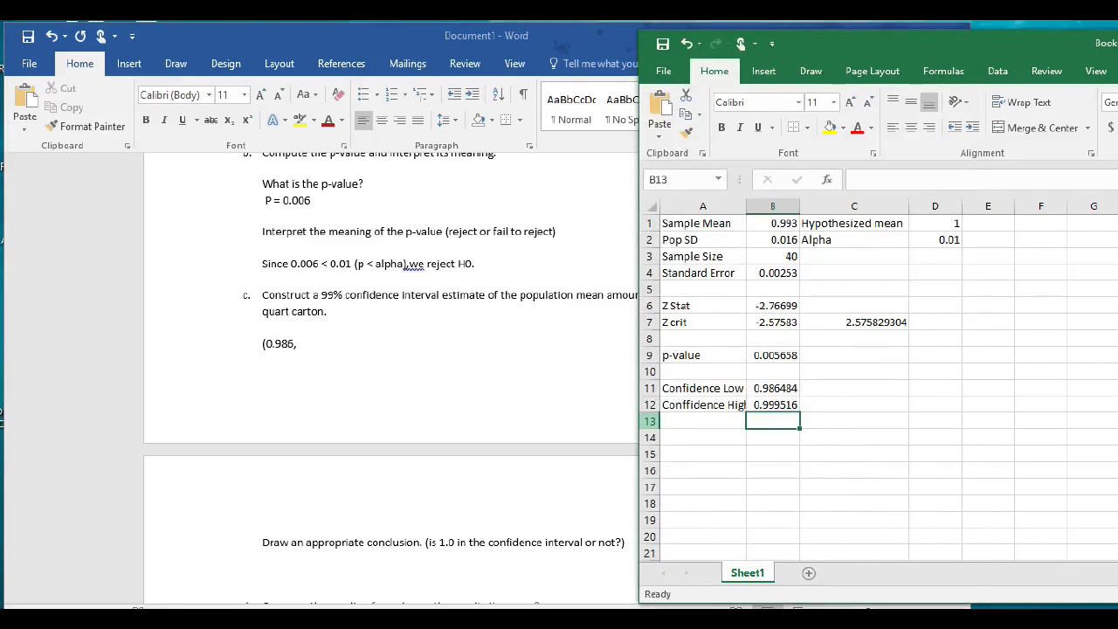
{"action": "key", "text": "alt+Tab"}
{"action": "type", "text": "0."}
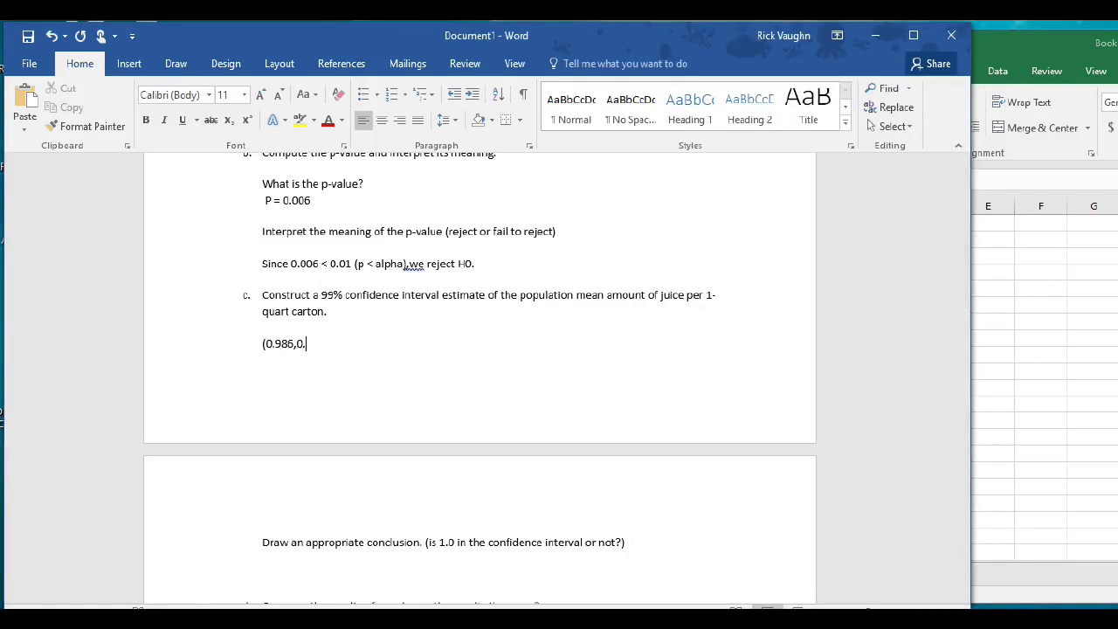
{"action": "type", "text": "9995)"}
- Answer the conclusion question with "Since 1 is not in the confidence interval, we conclude that there is a difference. Reject Ho."
{"action": "scroll", "coordinate": [480, 377], "scroll_direction": "down", "scroll_amount": 2}
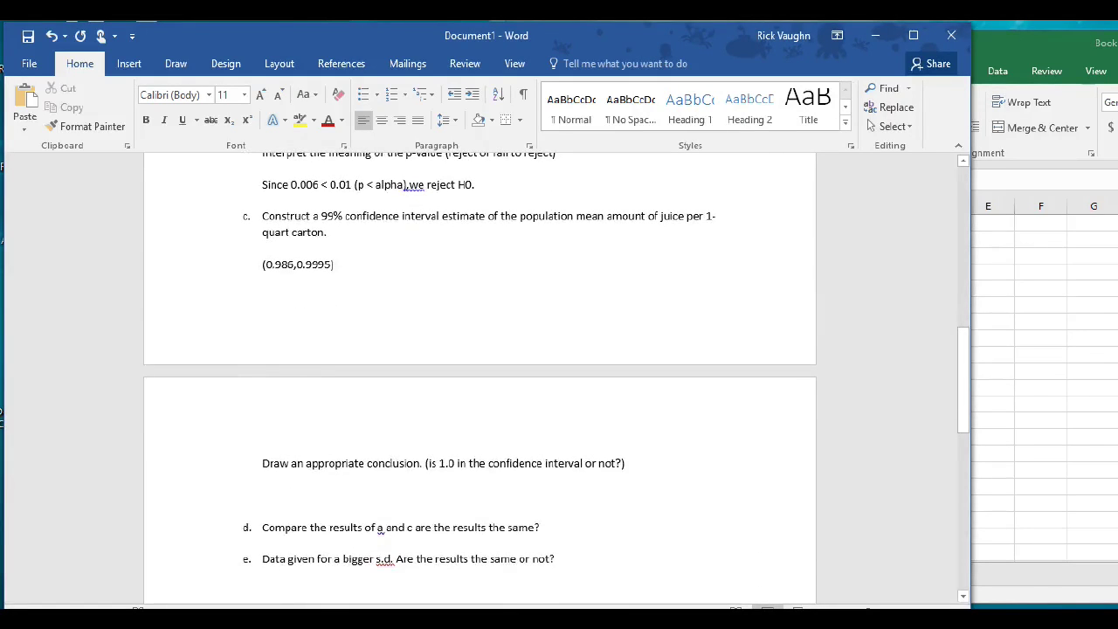
{"action": "left_click", "coordinate": [262, 495]}
{"action": "type", "text": "Since 1 is n"}
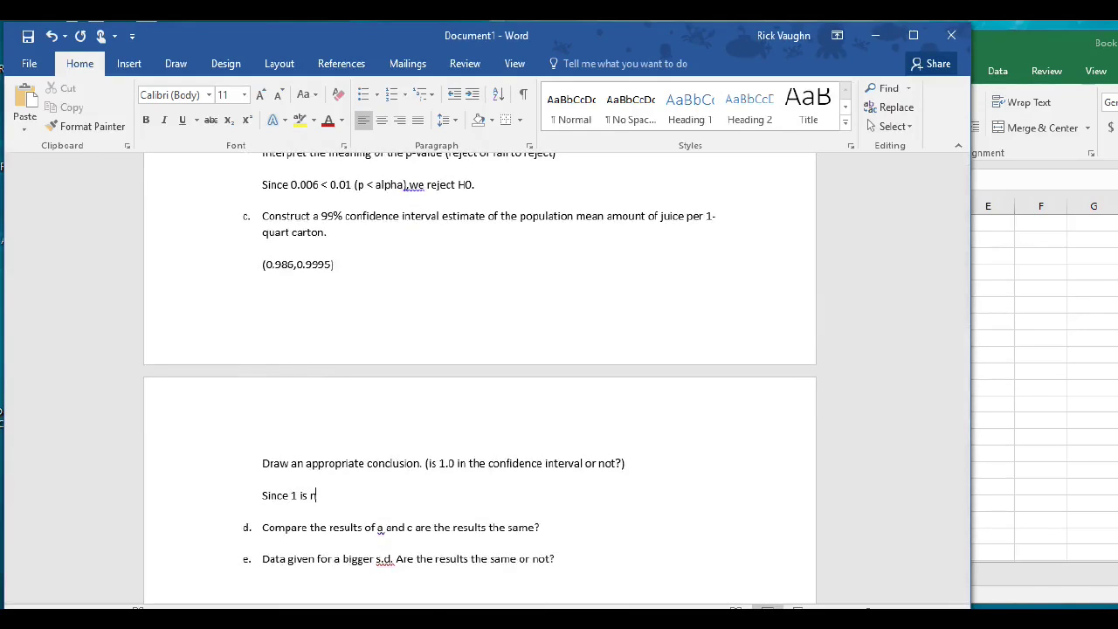
{"action": "type", "text": "ot in the confidence interva"}
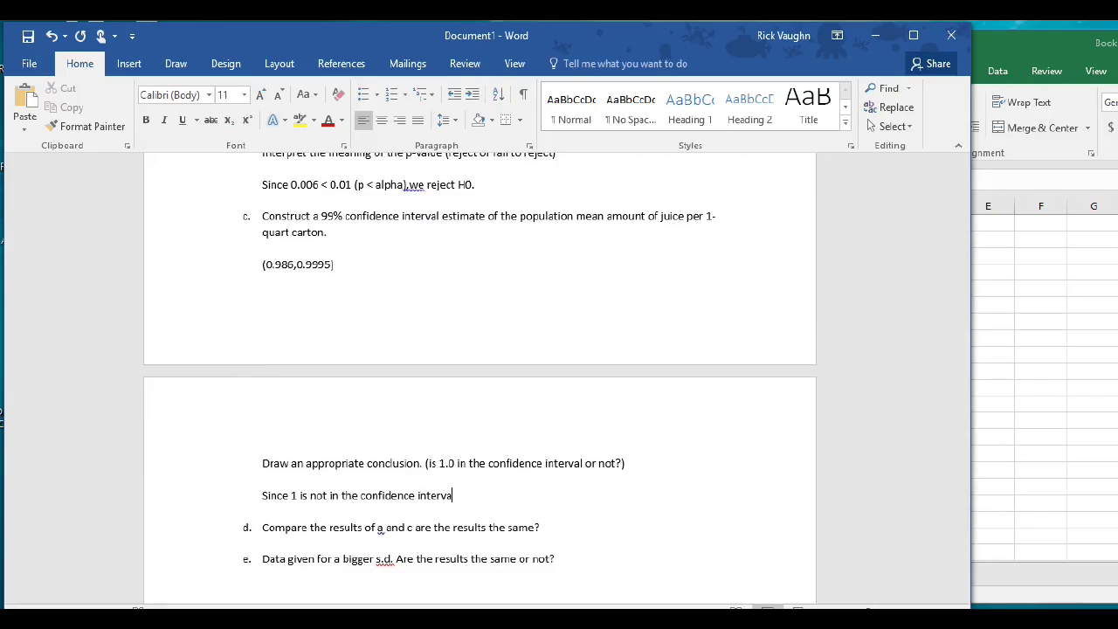
{"action": "type", "text": "l, we conclude that the"}
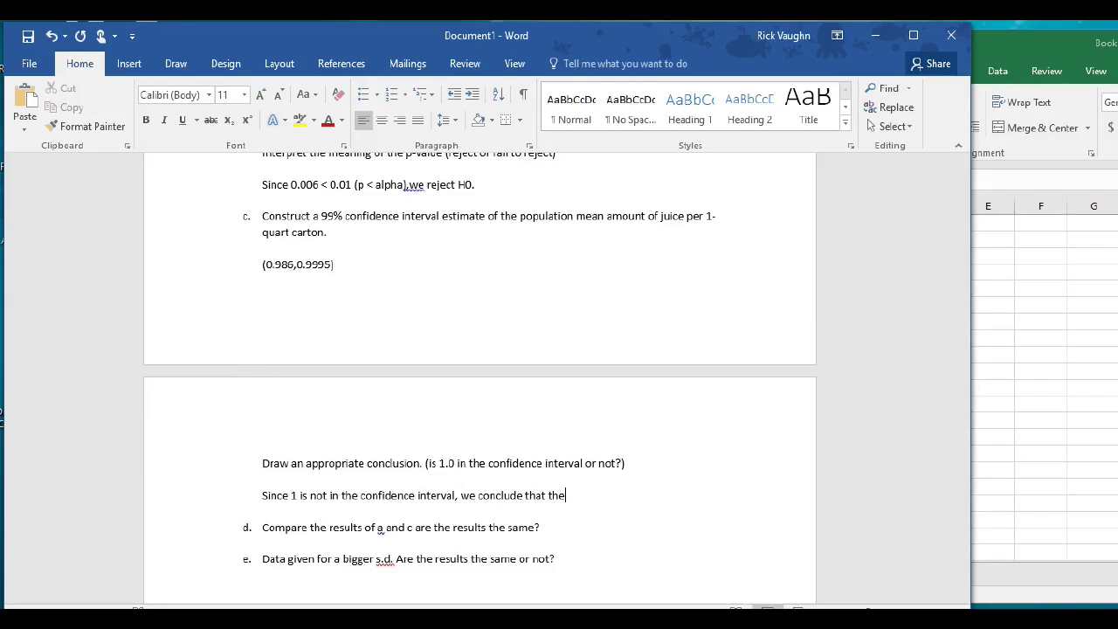
{"action": "type", "text": "re is a difference."}
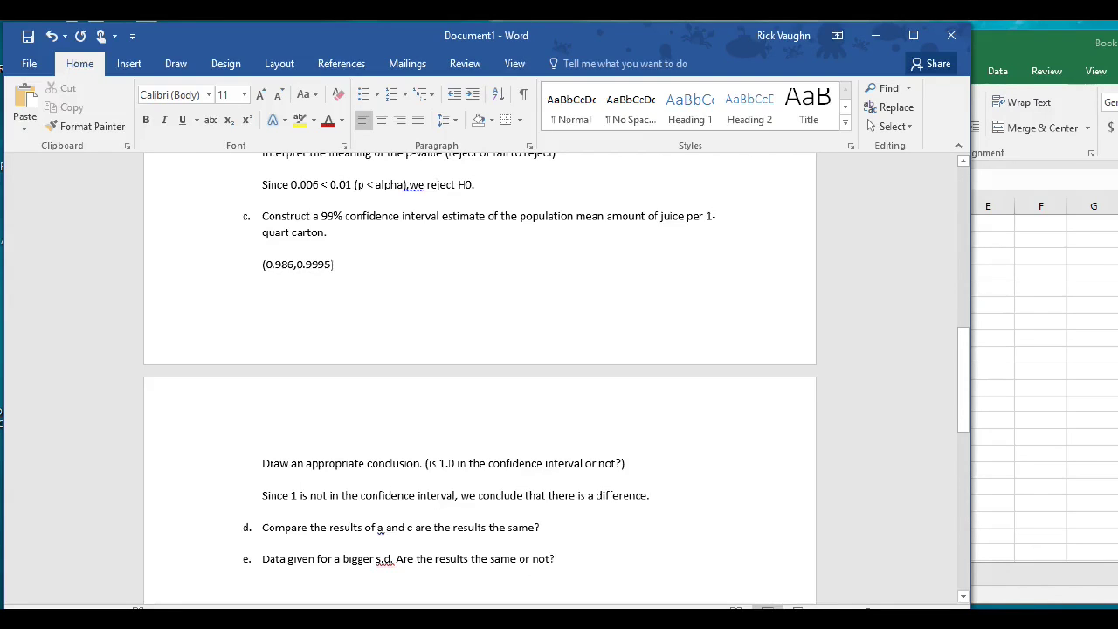
{"action": "scroll", "coordinate": [480, 376], "scroll_direction": "down", "scroll_amount": 1}
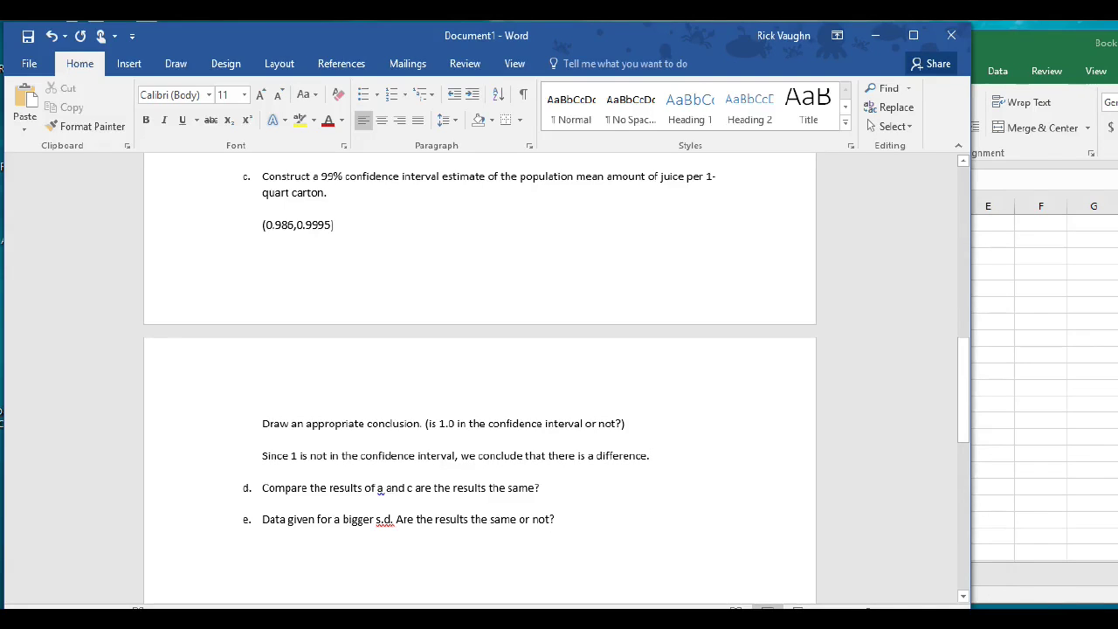
{"action": "type", "text": "Reje"}
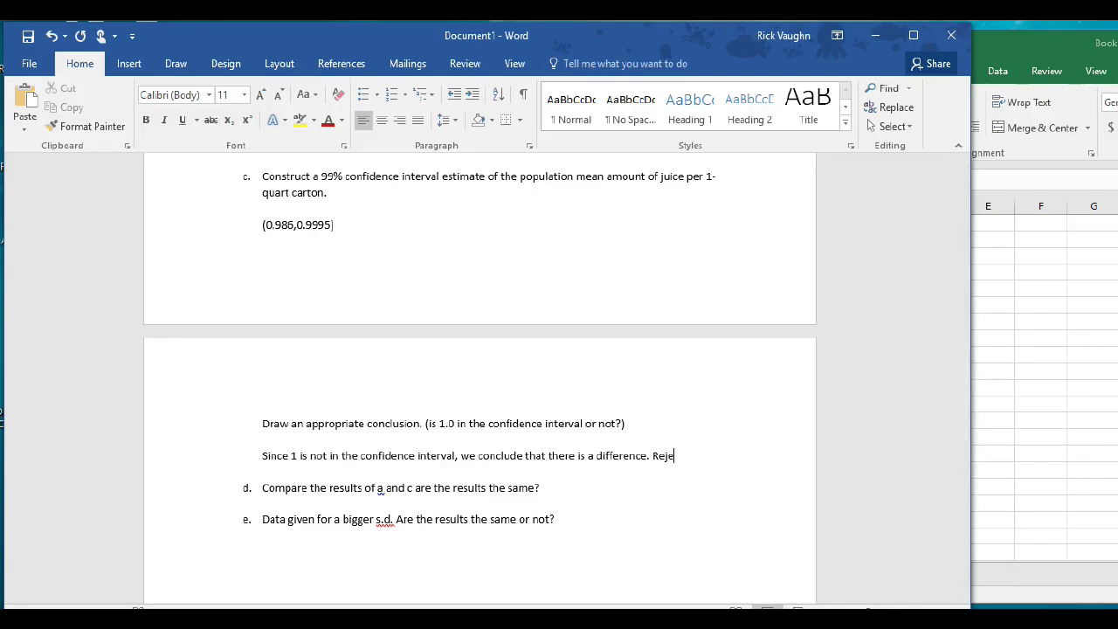
{"action": "type", "text": "ct Ho."}
- Check the calculations in the Excel workbook, return to the Word document and add the answer "Yes" after question d
{"action": "left_click", "coordinate": [539, 488]}
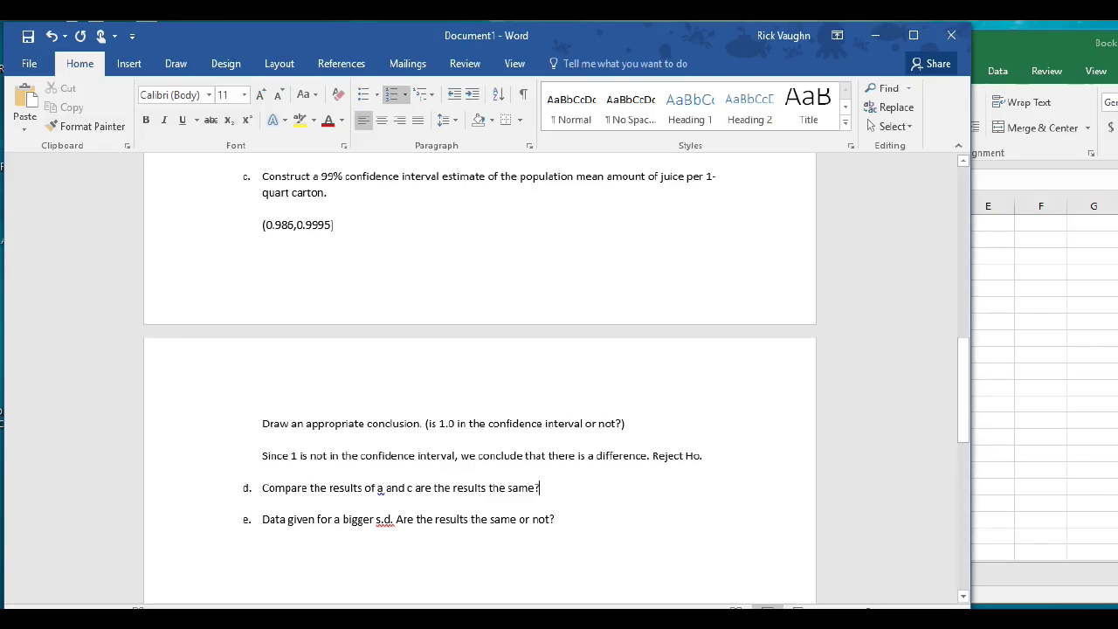
{"action": "left_click", "coordinate": [1040, 384]}
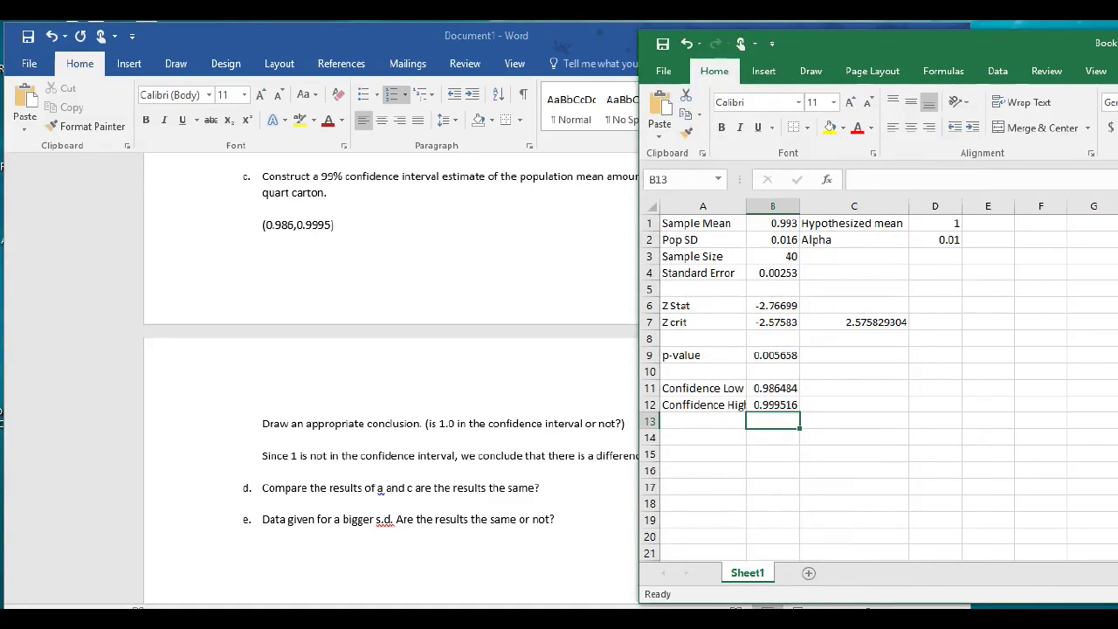
{"action": "key", "text": "alt+Tab"}
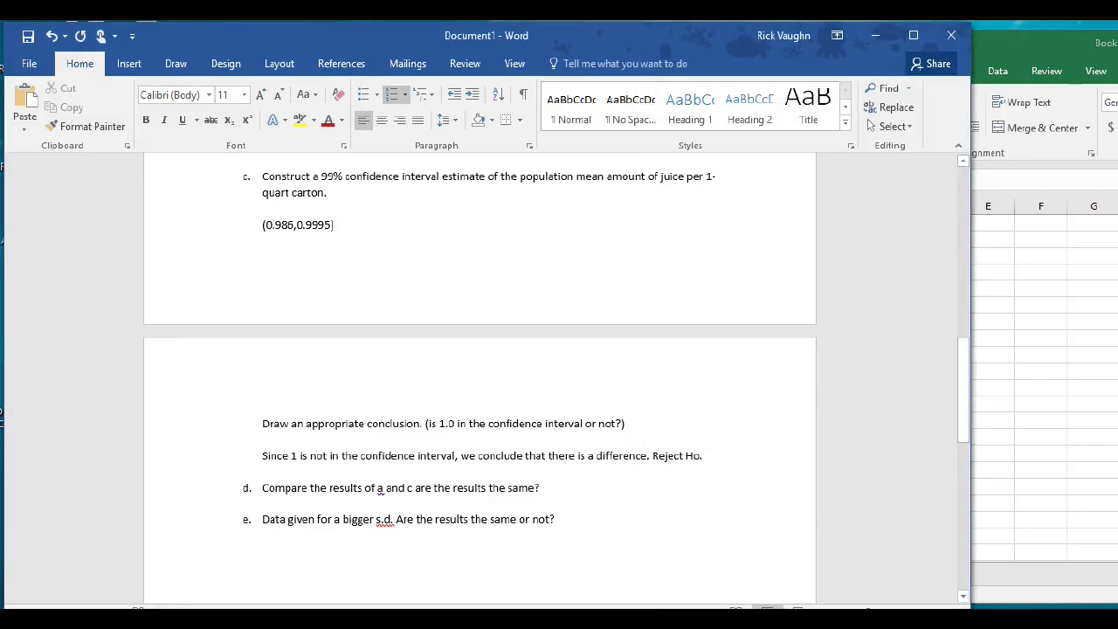
{"action": "type", "text": "YEs"}
{"action": "key", "text": "BackSpace"}
{"action": "key", "text": "BackSpace"}
{"action": "type", "text": "es"}
- Insert the missing space before "we reject H0" in the p-value interpretation under question b
{"action": "scroll", "coordinate": [480, 379], "scroll_direction": "up", "scroll_amount": 5}
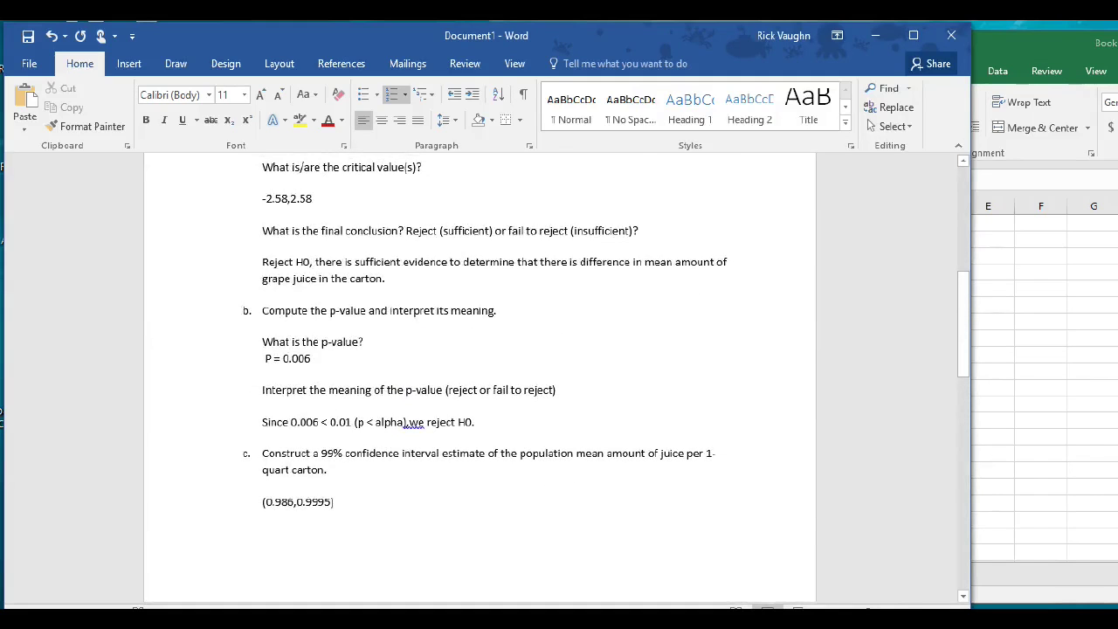
{"action": "scroll", "coordinate": [480, 379], "scroll_direction": "down", "scroll_amount": 3}
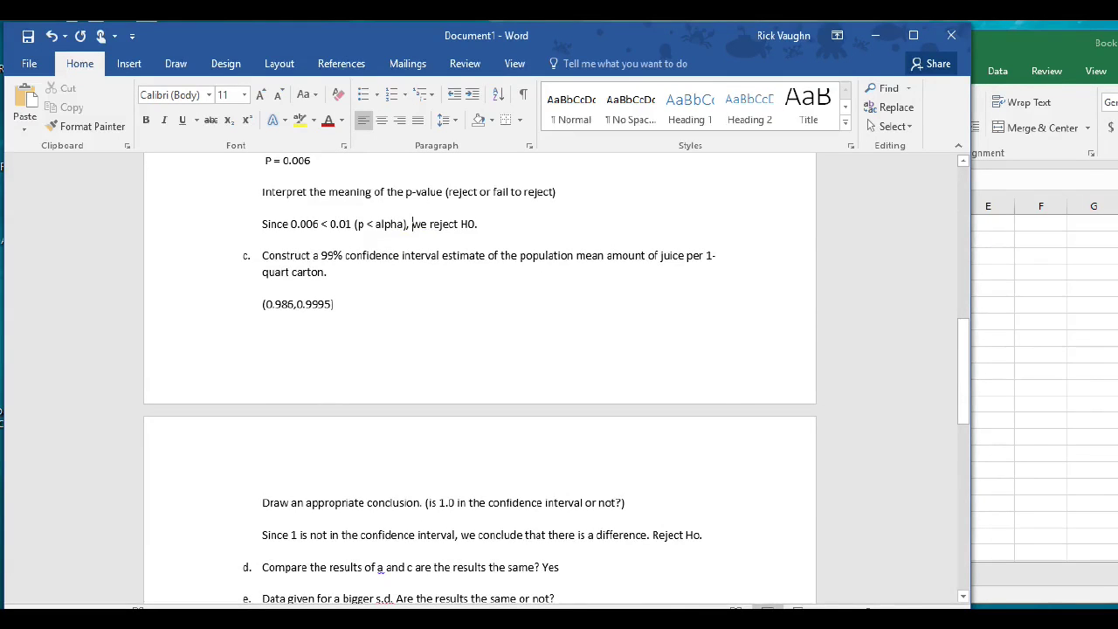
{"action": "scroll", "coordinate": [480, 379], "scroll_direction": "down", "scroll_amount": 2}
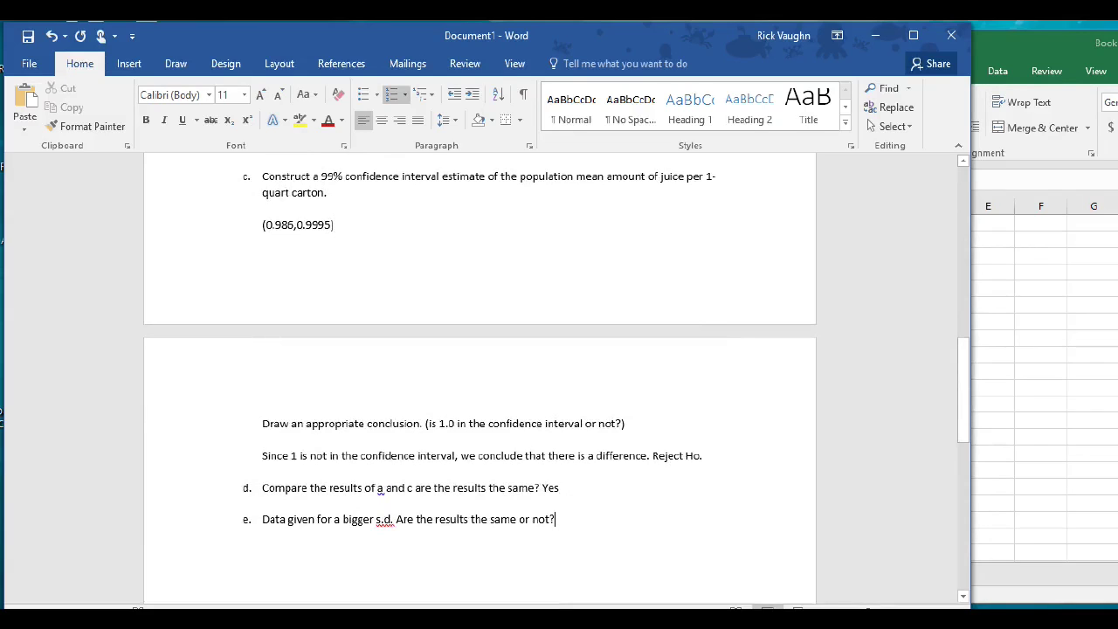
- Review the Excel calculations and the Word answers to questions a through d, and place the cursor at the end of question e
{"action": "key", "text": "alt+Tab"}
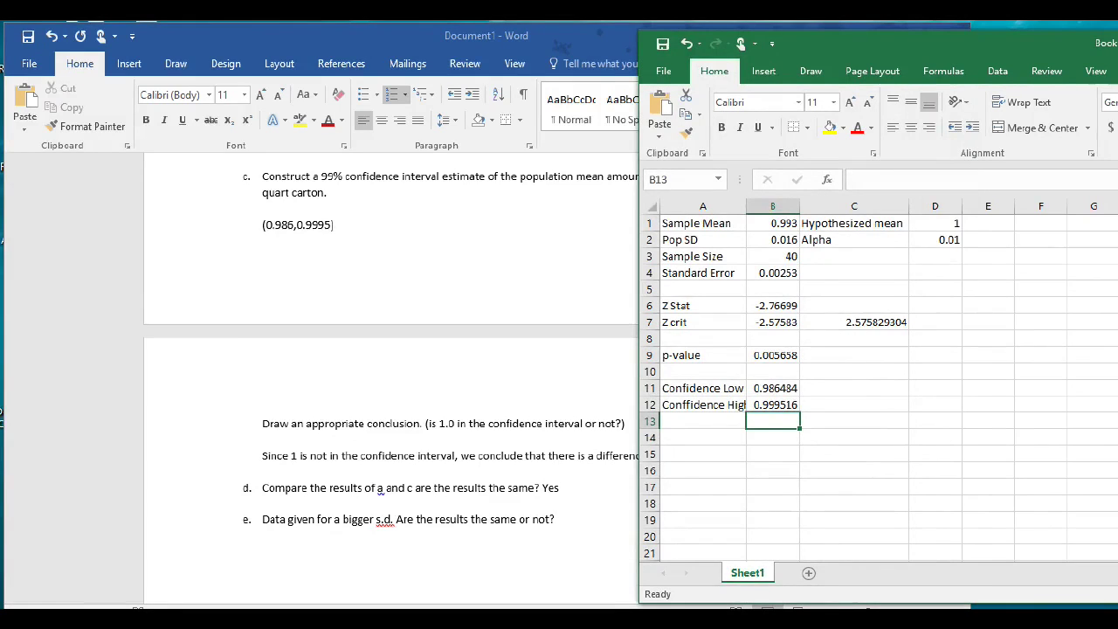
{"action": "key", "text": "alt+Tab"}
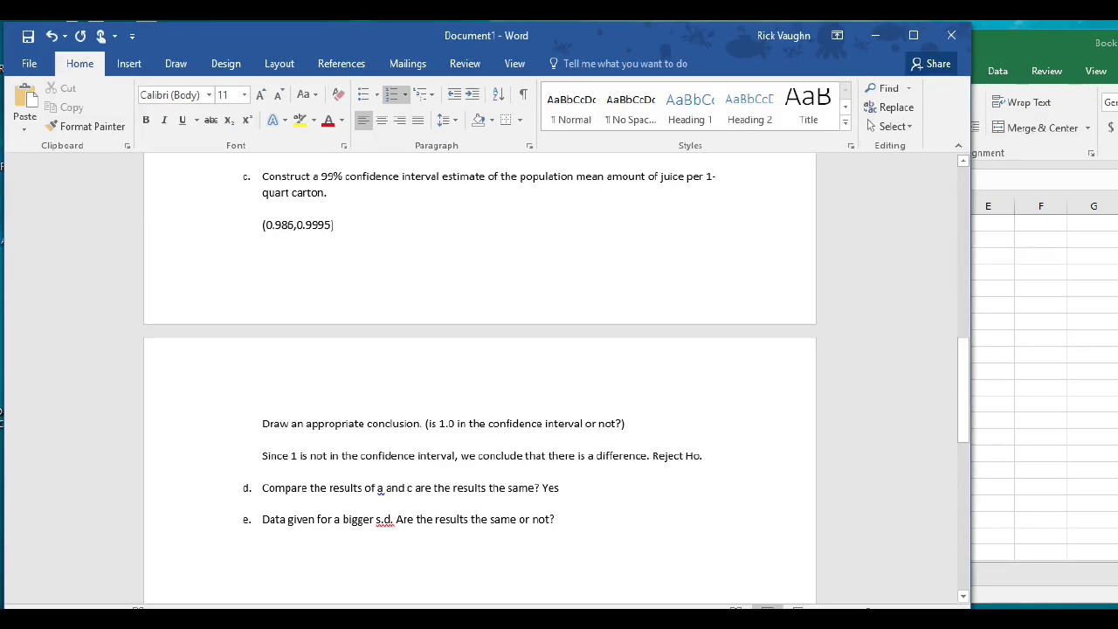
{"action": "scroll", "coordinate": [556, 369], "scroll_direction": "up", "scroll_amount": 5}
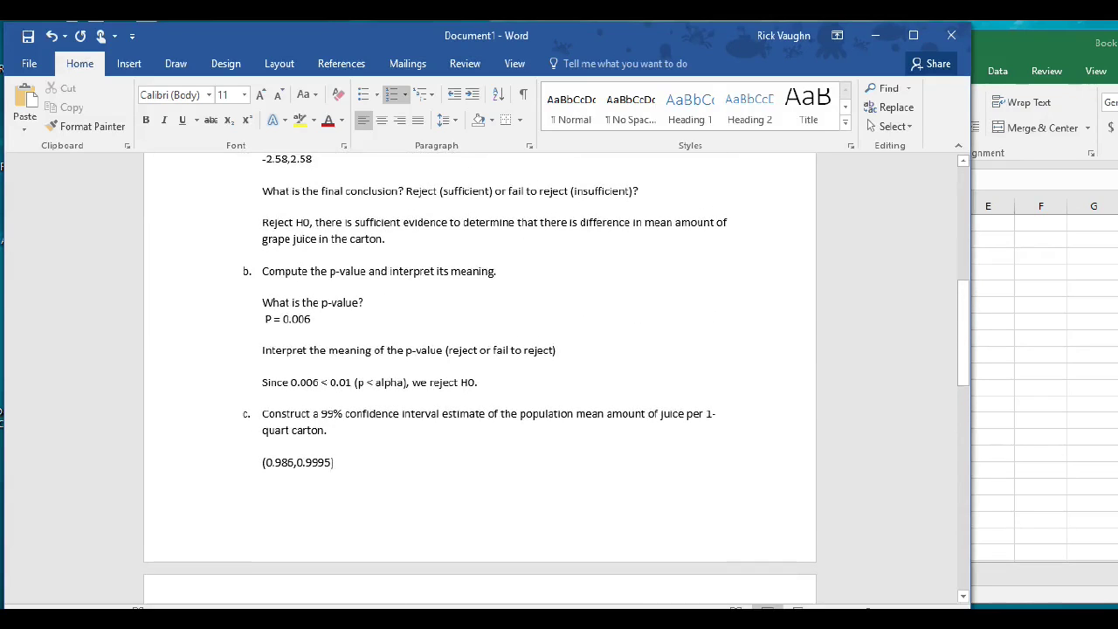
{"action": "left_click", "coordinate": [385, 239]}
{"action": "scroll", "coordinate": [480, 375], "scroll_direction": "down", "scroll_amount": 3}
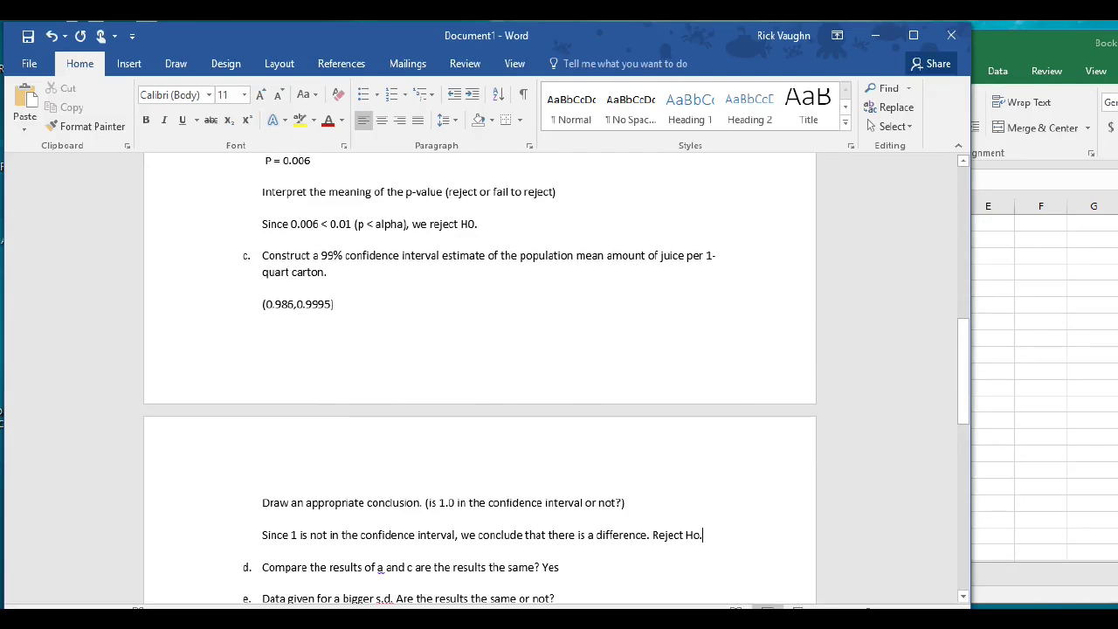
{"action": "scroll", "coordinate": [480, 376], "scroll_direction": "down", "scroll_amount": 2}
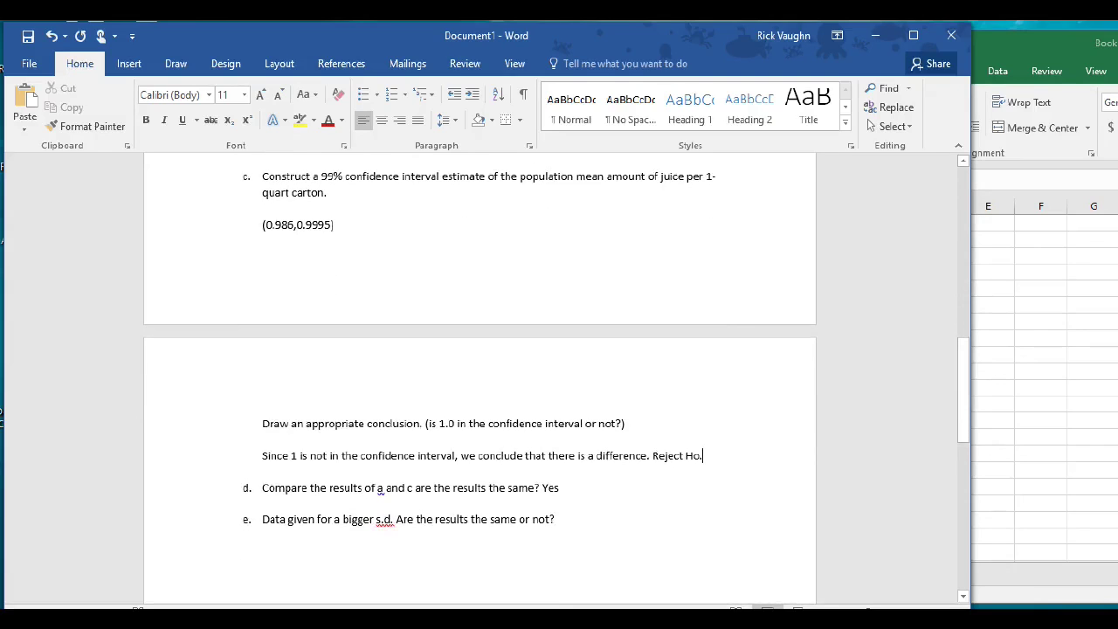
{"action": "left_click", "coordinate": [555, 519]}
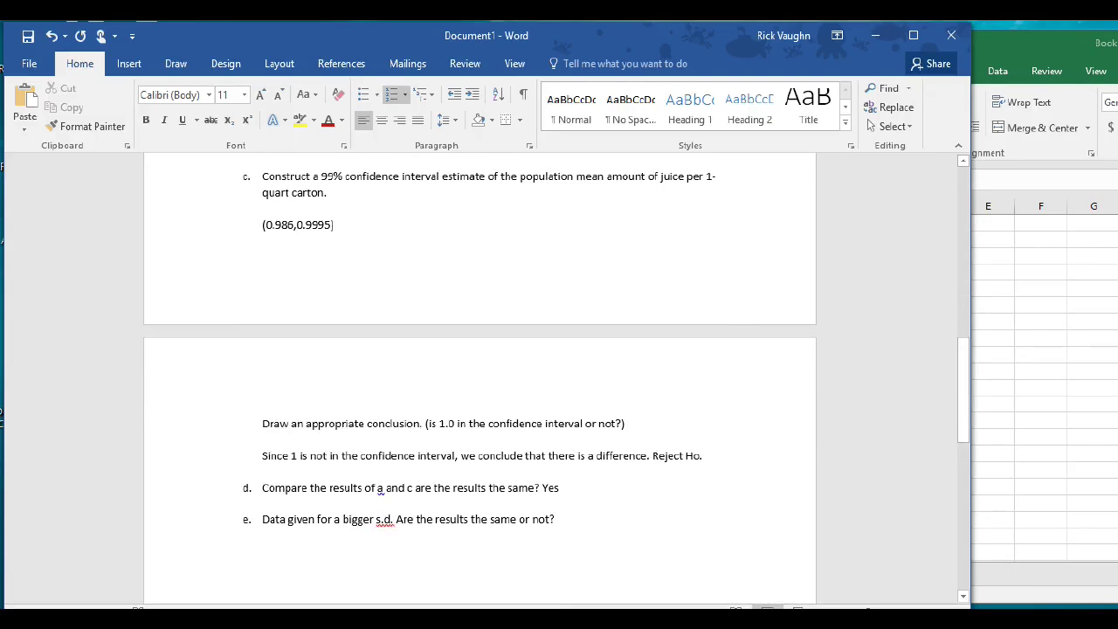